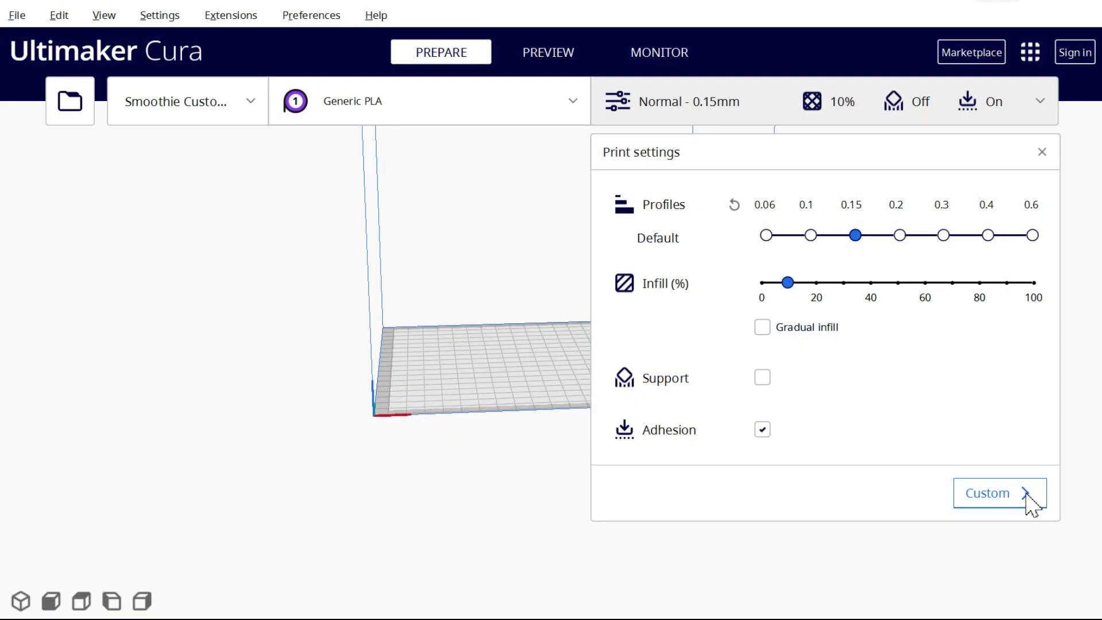
# Switch the print settings to the custom view and set the setting visibility preset to All
pyautogui.click(1026, 495)
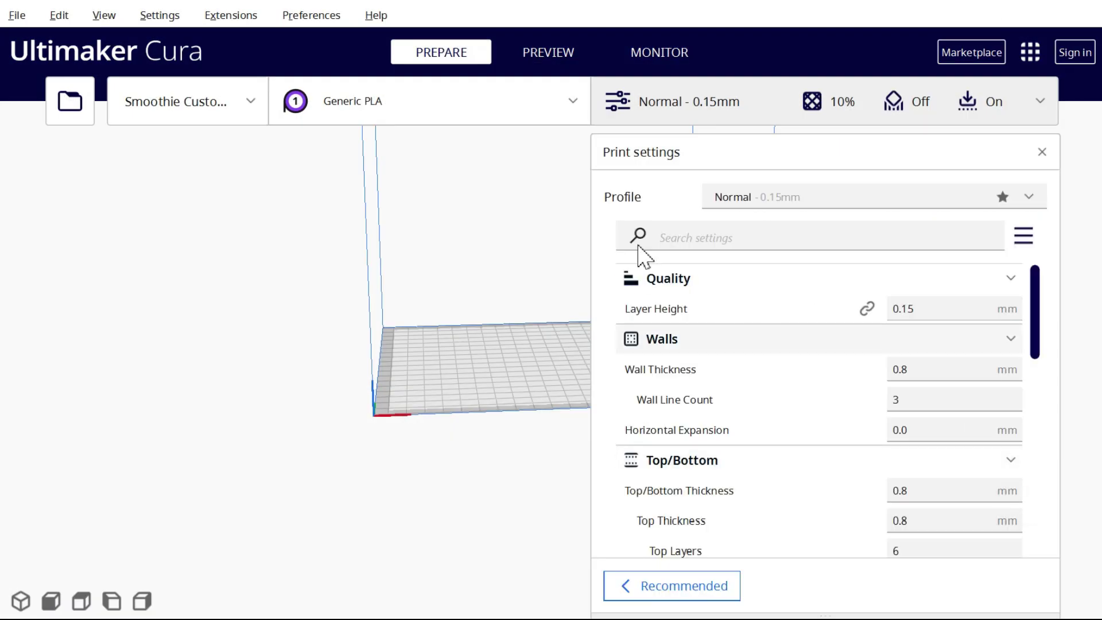
pyautogui.click(312, 15)
pyautogui.click(315, 46)
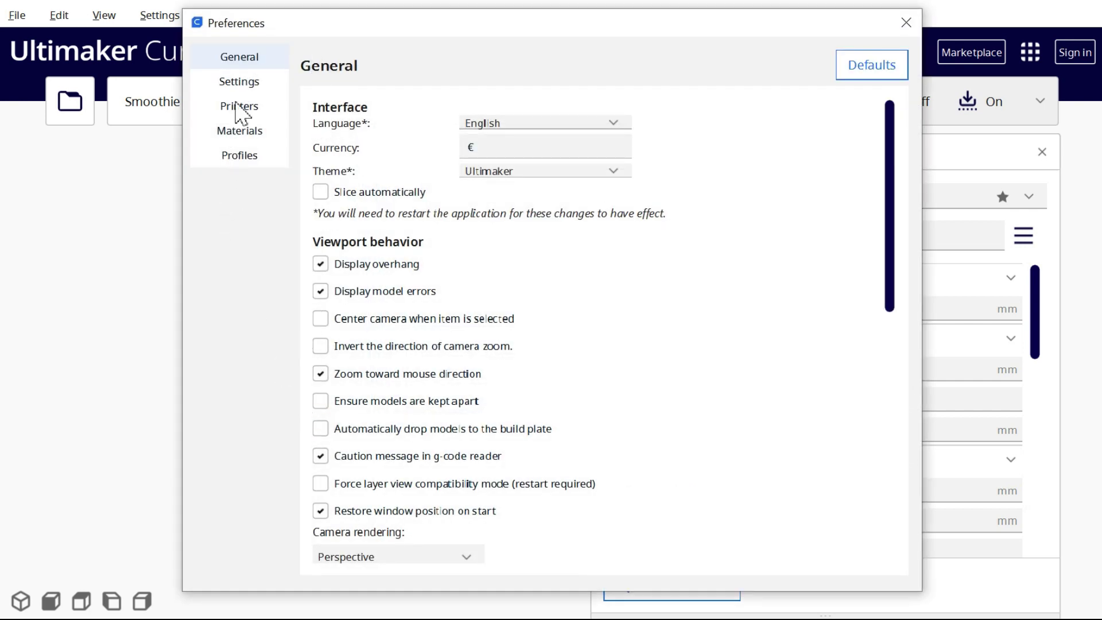
pyautogui.click(240, 83)
pyautogui.click(787, 118)
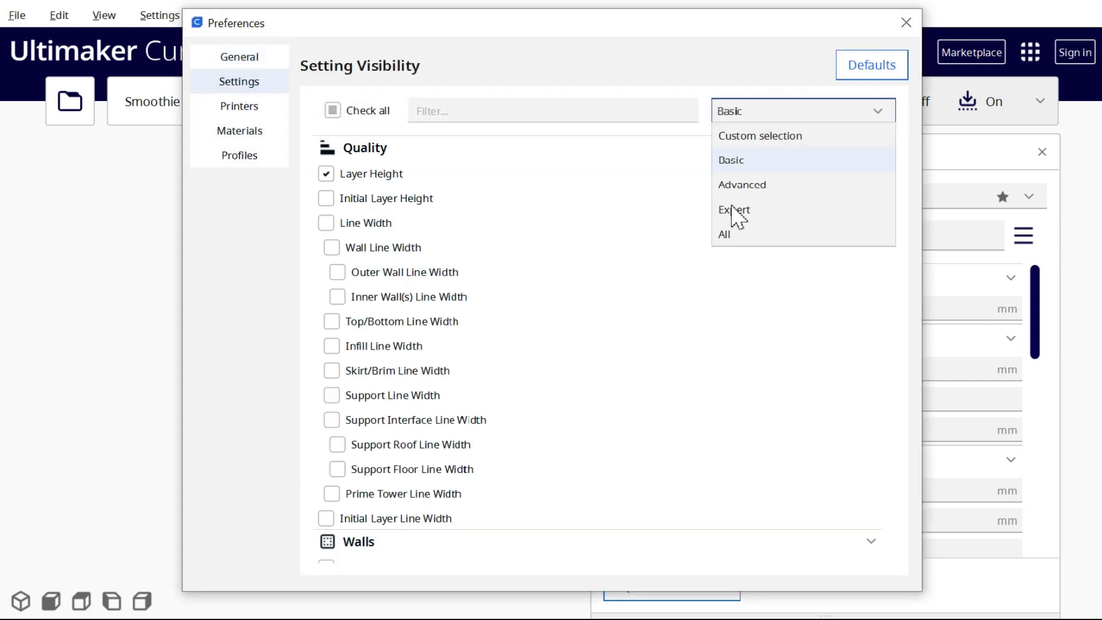
pyautogui.click(729, 237)
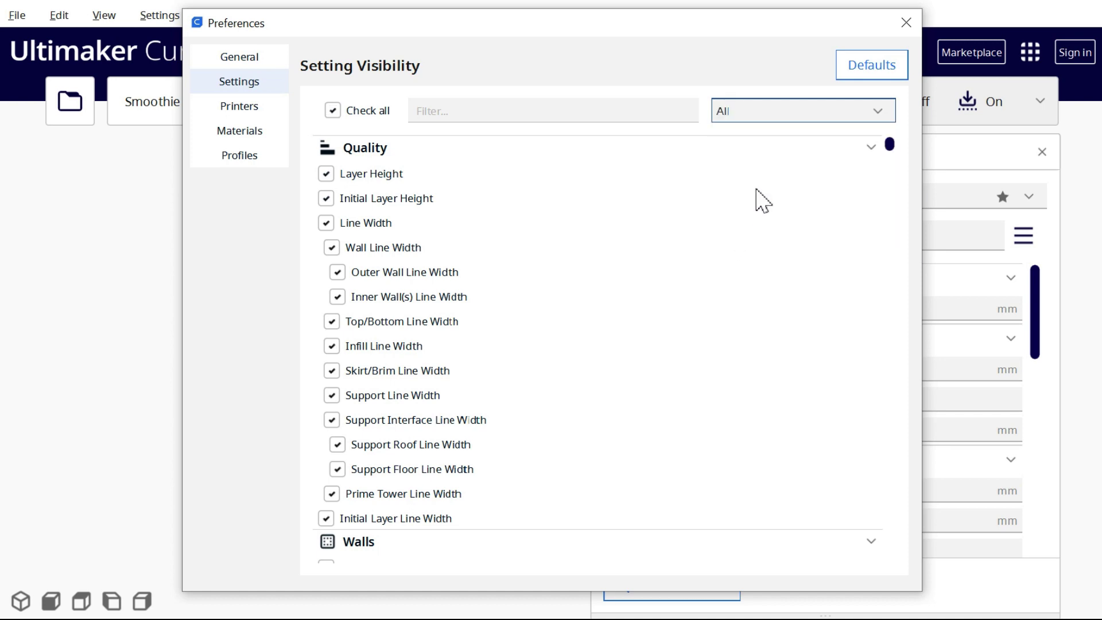
pyautogui.click(907, 22)
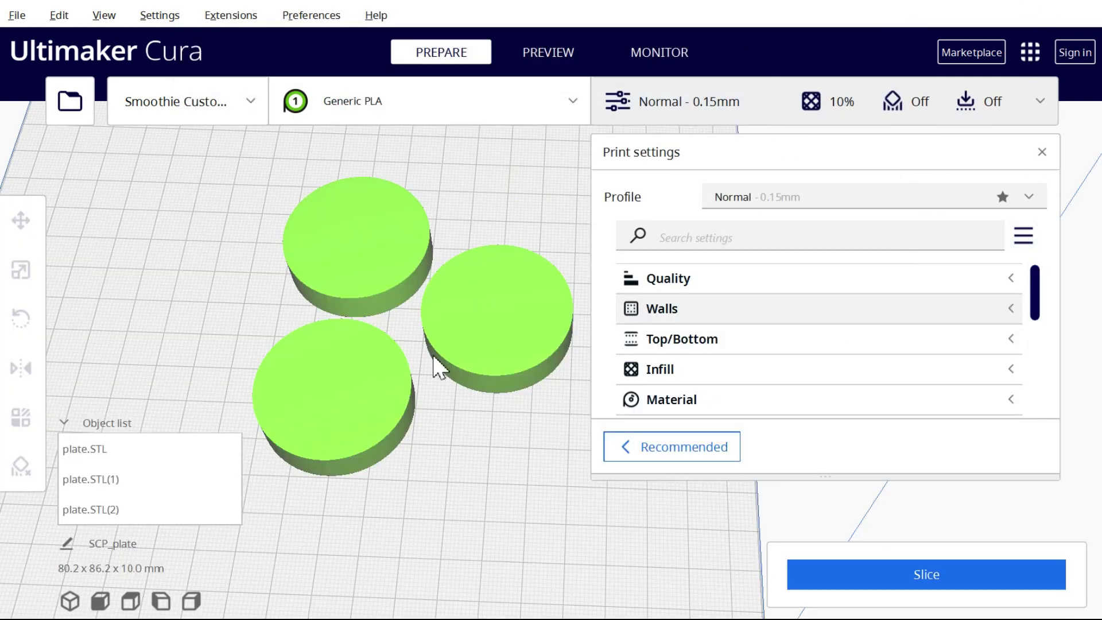
# Move the front and right-hand plates inward on the build plate so that all three plates overlap
pyautogui.click(319, 405)
pyautogui.moveTo(319, 526); pyautogui.dragTo(350, 402)
pyautogui.click(543, 313)
pyautogui.moveTo(542, 313); pyautogui.dragTo(480, 352)
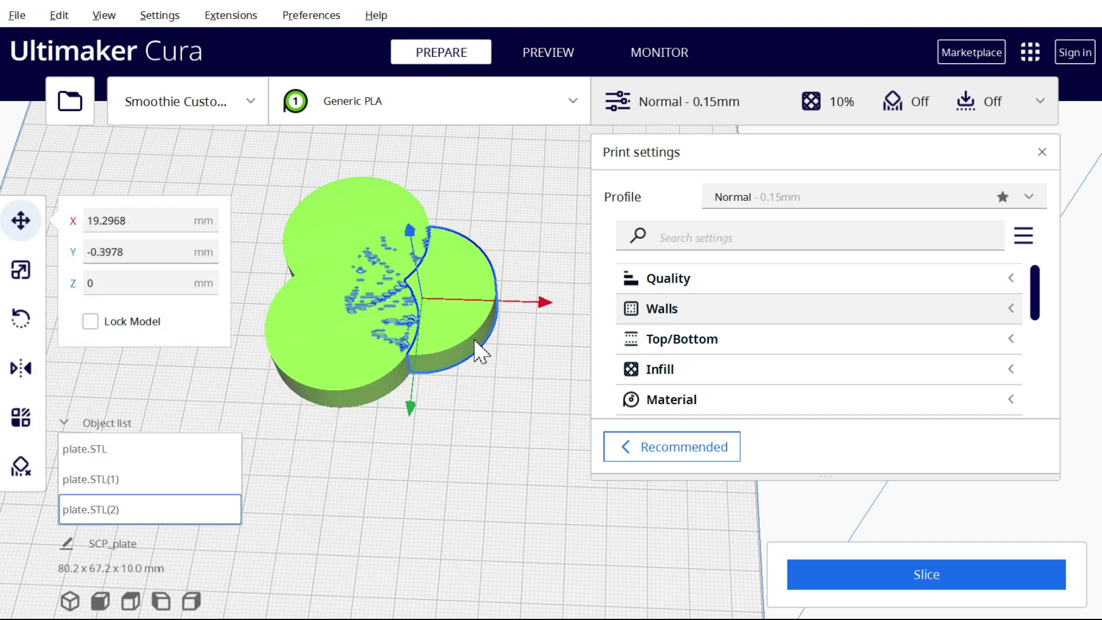
# Slice the three overlapping plates and examine their internal overlap in the layer preview at layer 42
pyautogui.click(870, 580)
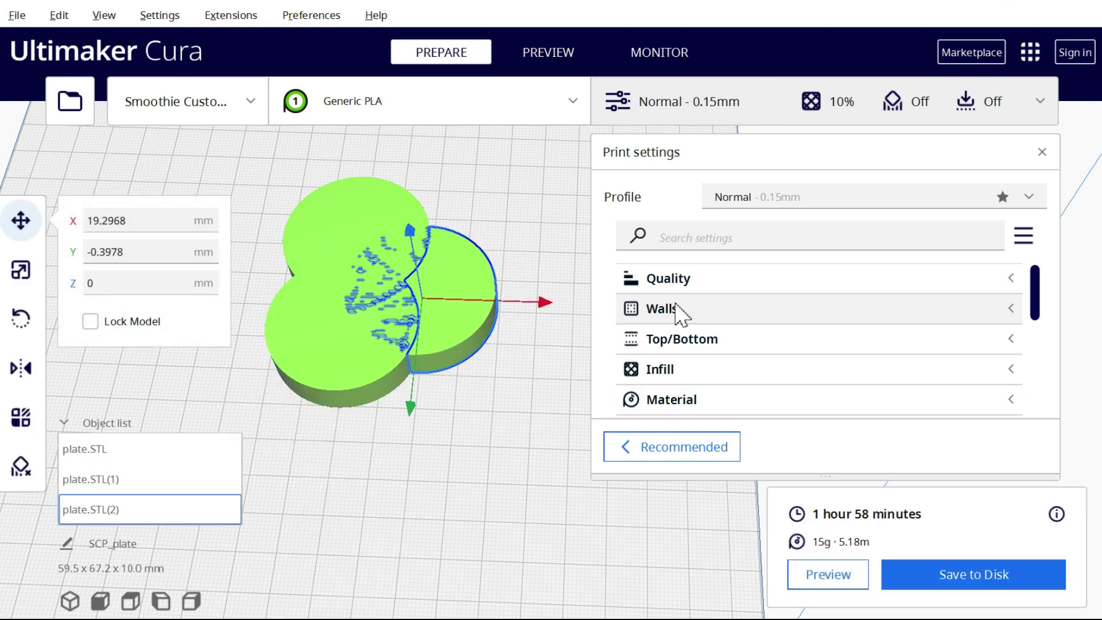
pyautogui.click(560, 56)
pyautogui.click(501, 170)
pyautogui.scroll(10, 602, 413)
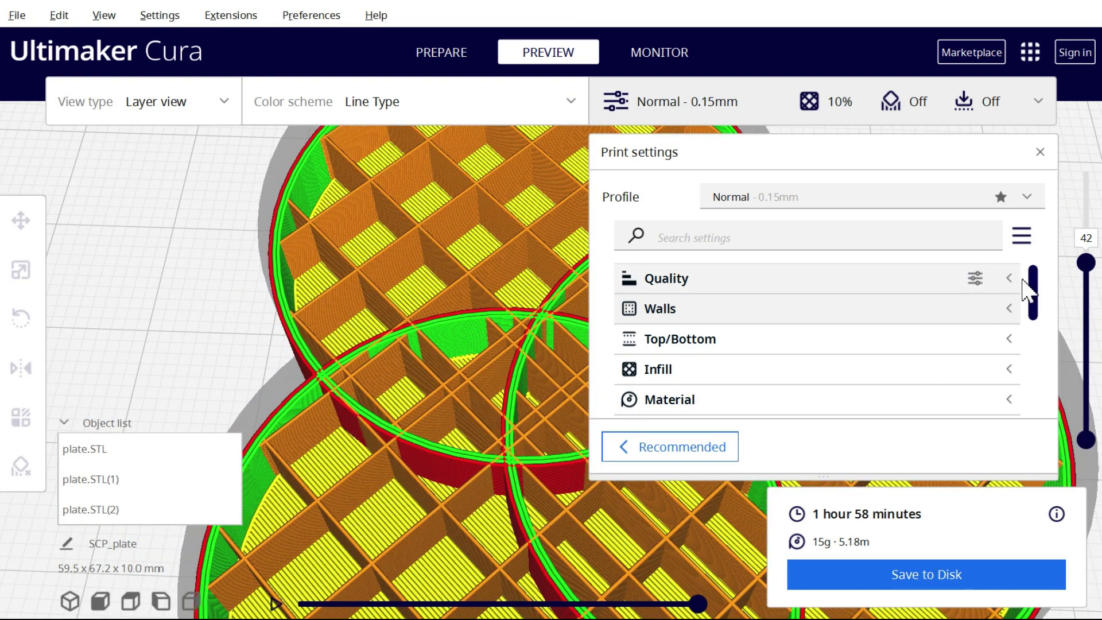
# Set Merged Meshes Overlap to 0 mm in the Mesh Fixes settings
pyautogui.moveTo(1032, 287); pyautogui.dragTo(1033, 381)
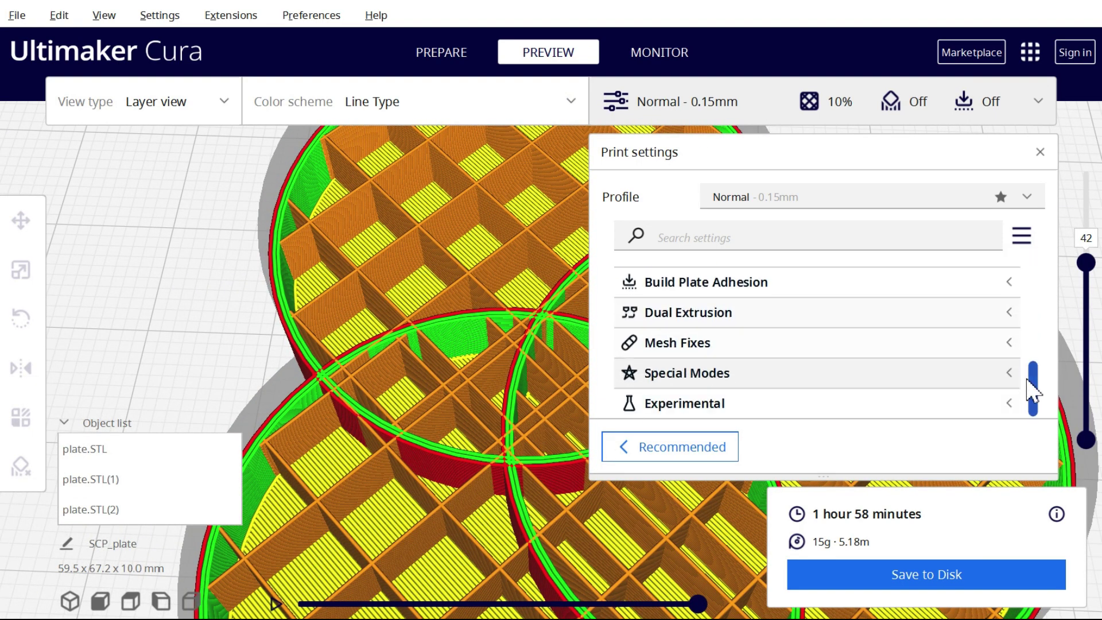
pyautogui.click(1009, 343)
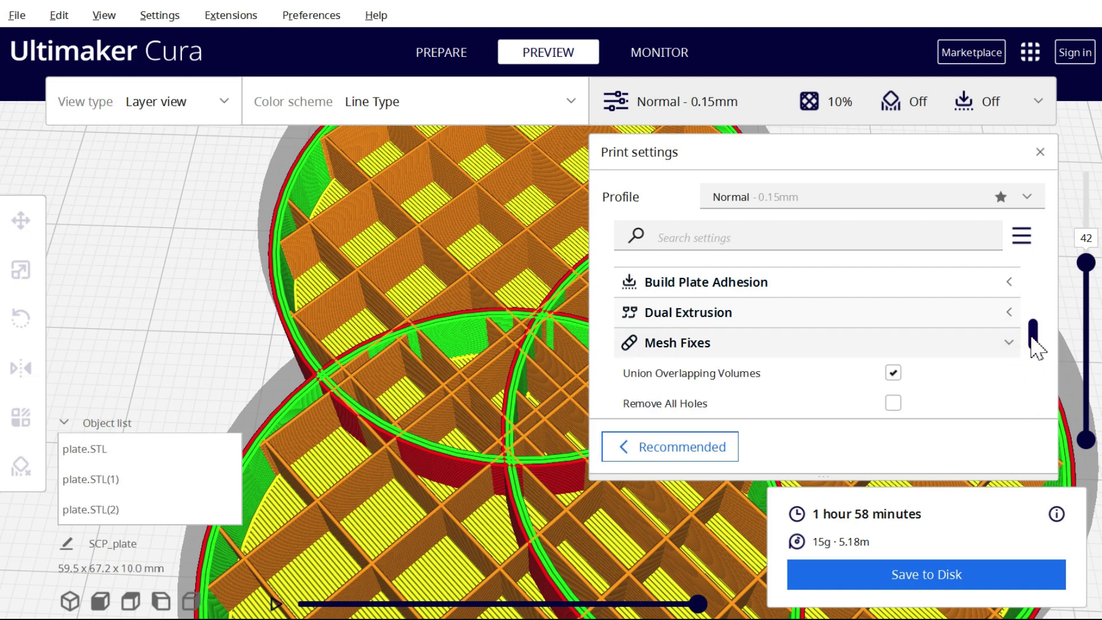
pyautogui.scroll(-5, 1036, 347)
pyautogui.click(893, 317)
pyautogui.write('0')
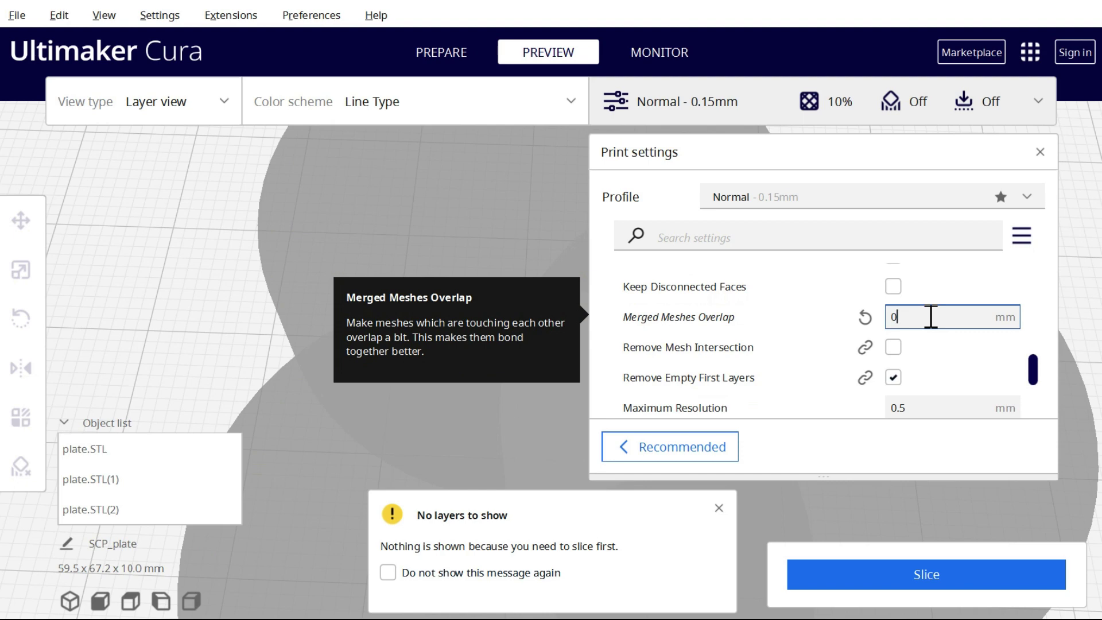
# Enable Remove Mesh Intersection with Alternate Mesh Removal off, and reslice the plates to check their upper layers
pyautogui.click(893, 348)
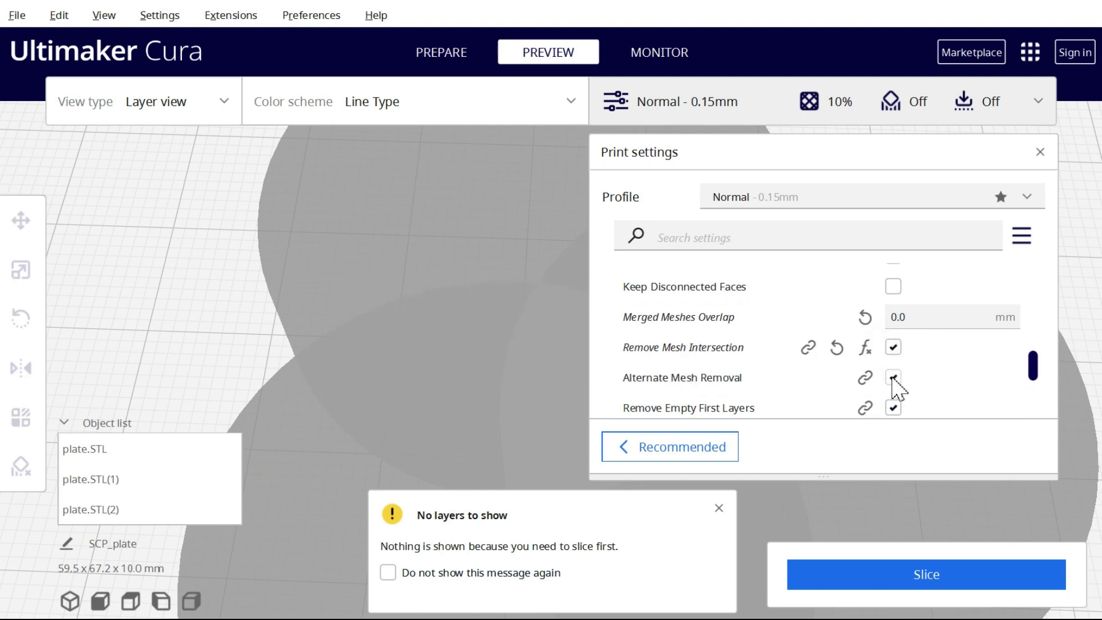
pyautogui.click(980, 574)
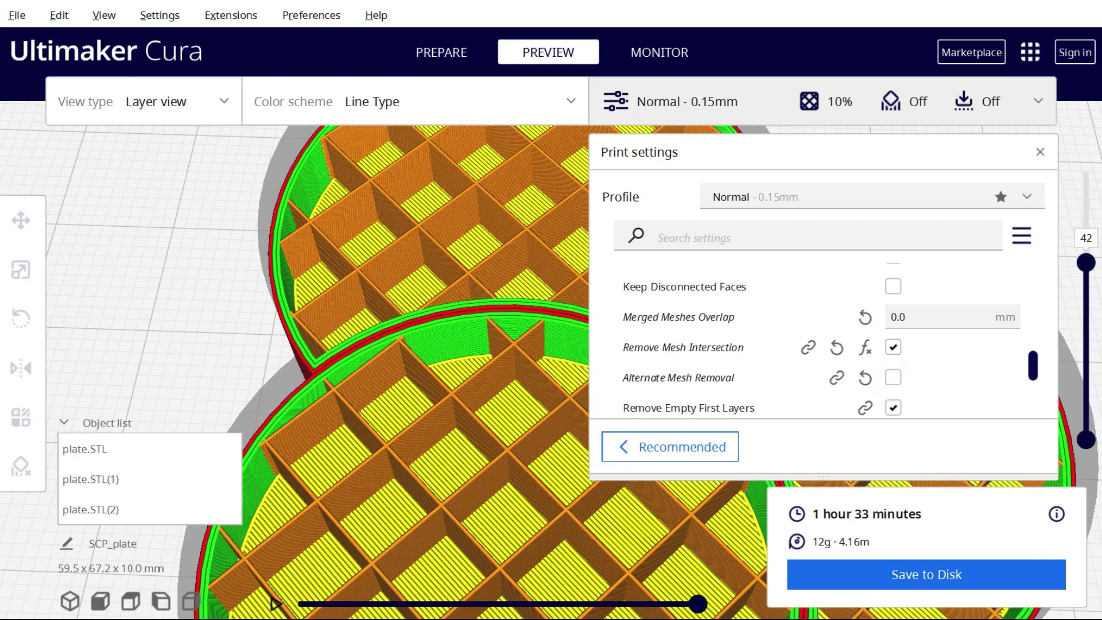
pyautogui.moveTo(1086, 262); pyautogui.dragTo(1072, 153)
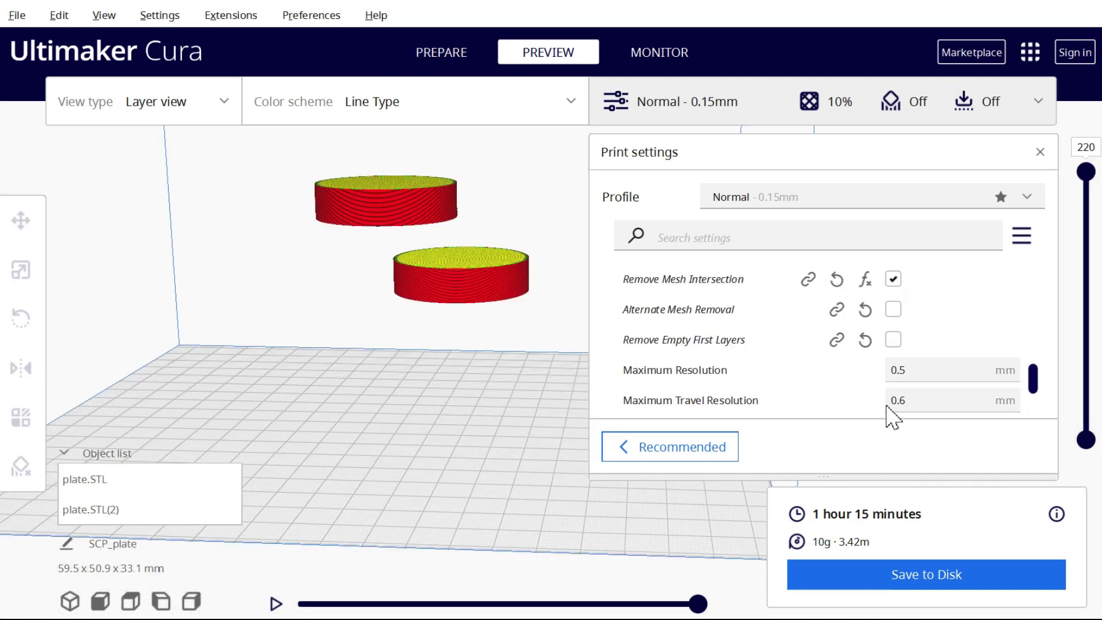
# Enable Remove Empty First Layers and reslice the two floating plates
pyautogui.click(893, 339)
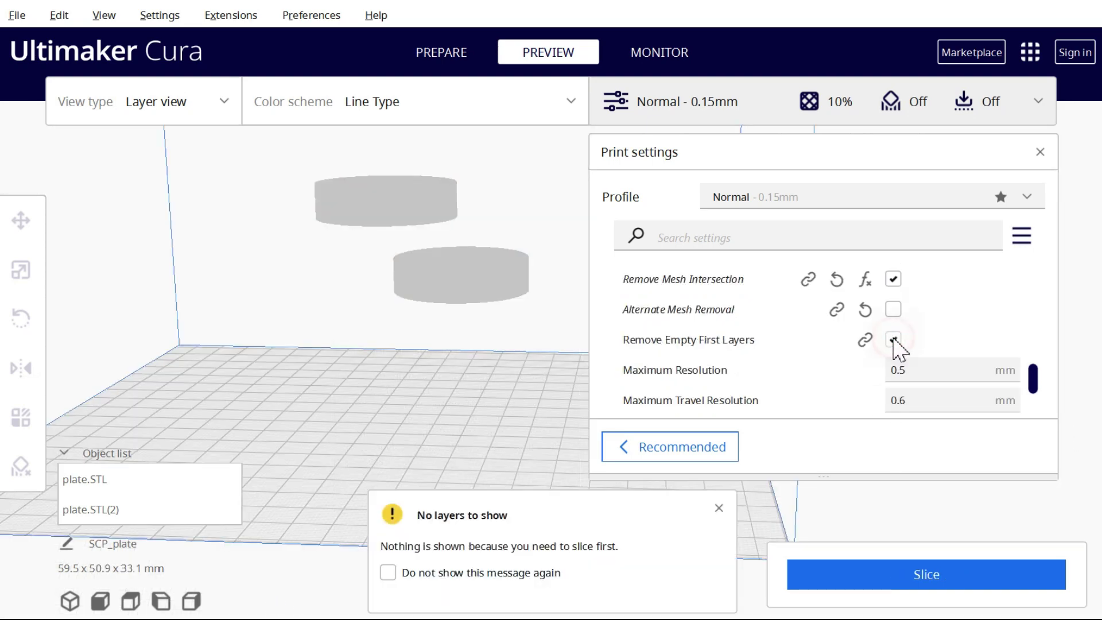
pyautogui.click(880, 582)
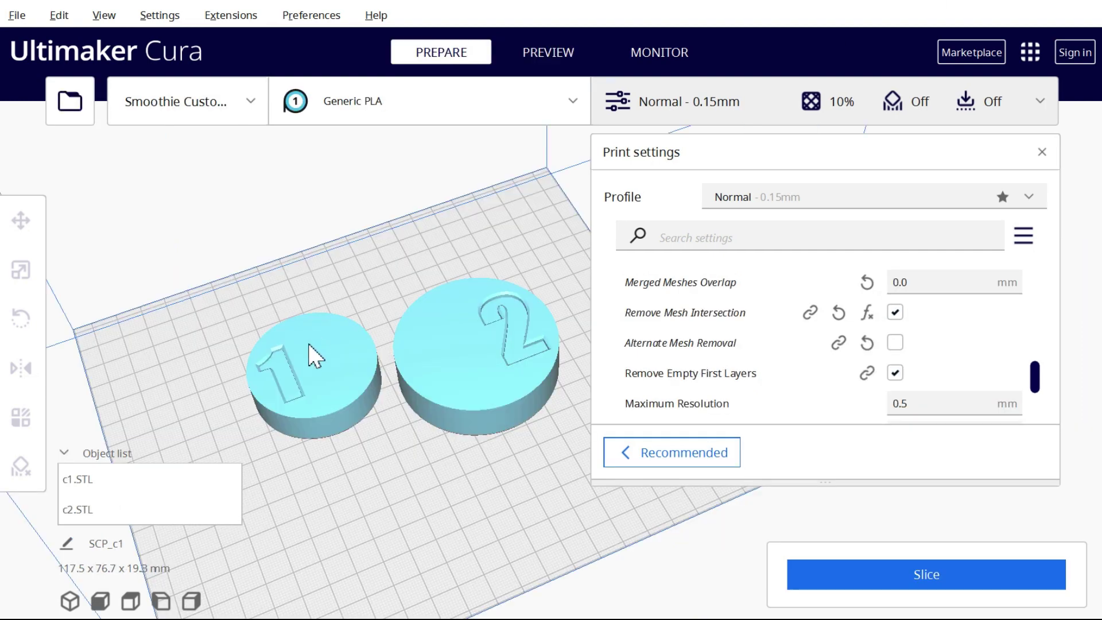
# Raise the c1.STL disc to about Z 10.8 mm and shift it along X until it overlaps the c2.STL disc
pyautogui.click(308, 342)
pyautogui.moveTo(292, 295); pyautogui.dragTo(284, 273)
pyautogui.moveTo(425, 332); pyautogui.dragTo(489, 299)
pyautogui.click(504, 379)
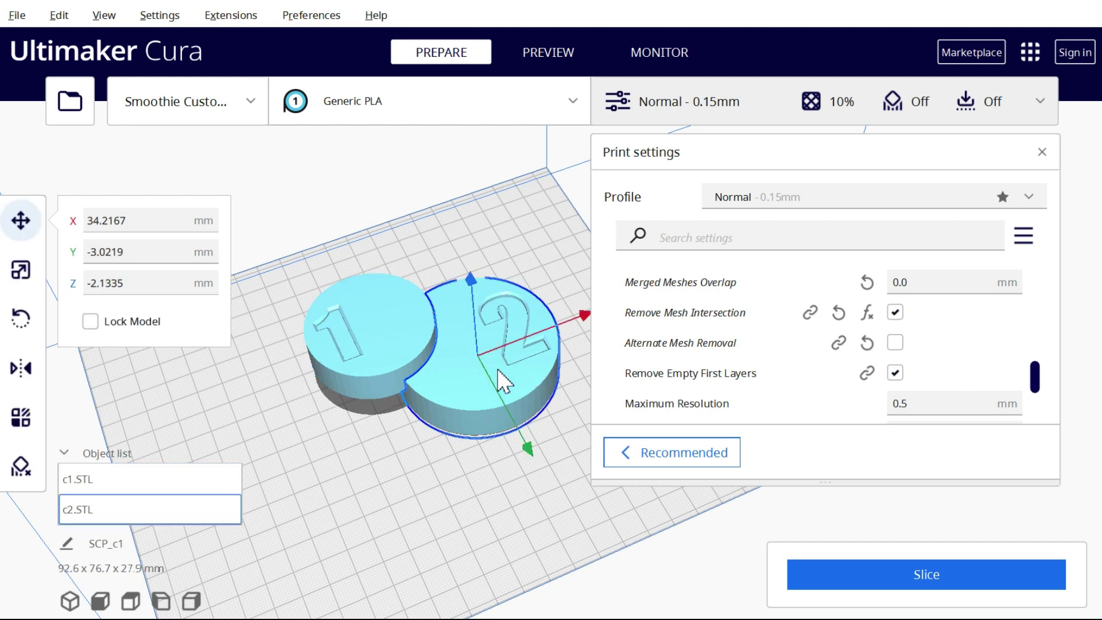
# Make the c1.STL disc modify settings for overlaps as a cutting mesh
pyautogui.click(396, 357)
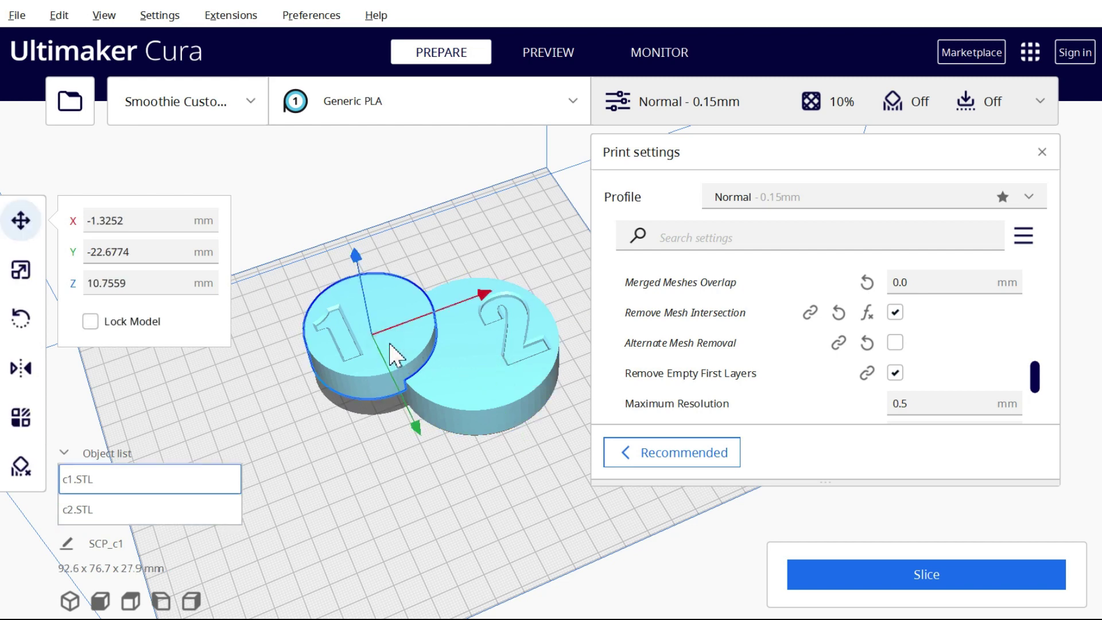
pyautogui.click(21, 418)
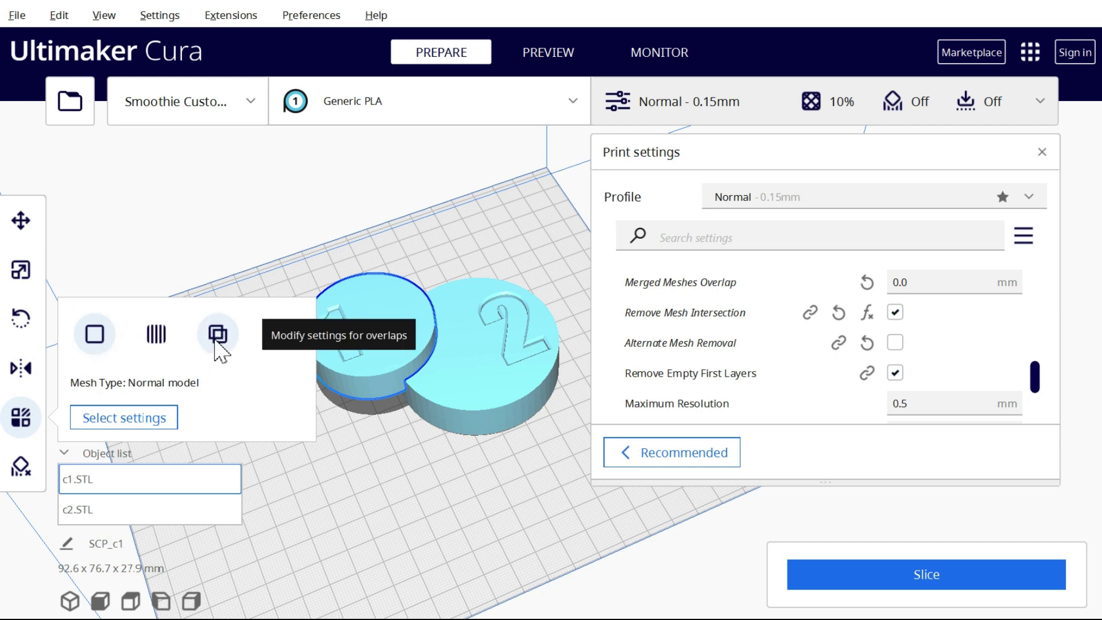
pyautogui.click(218, 339)
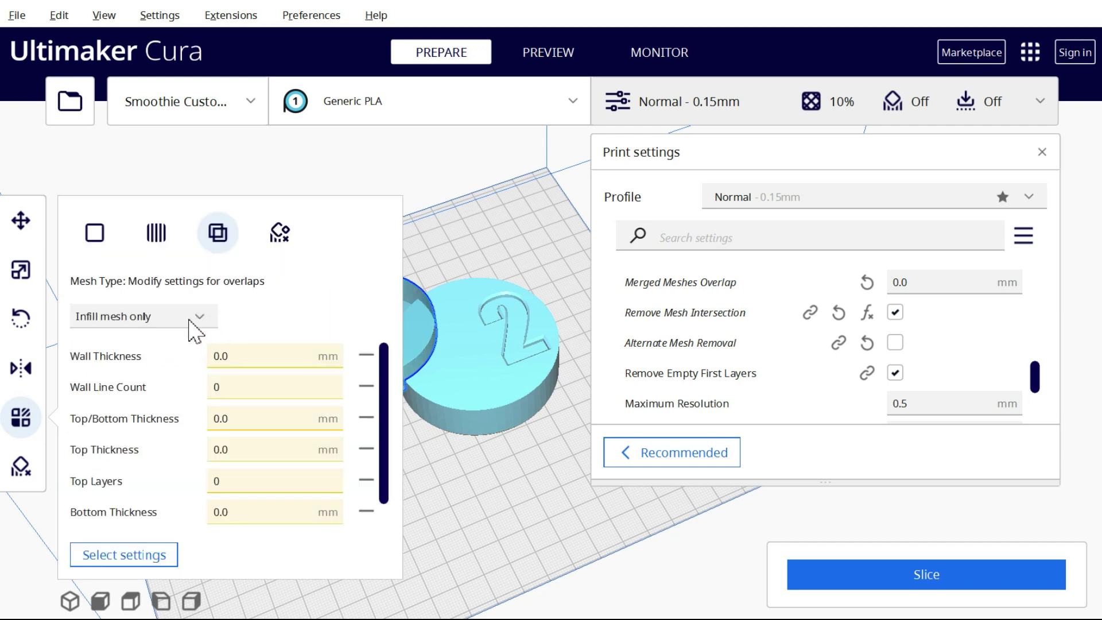
pyautogui.click(194, 321)
pyautogui.click(118, 366)
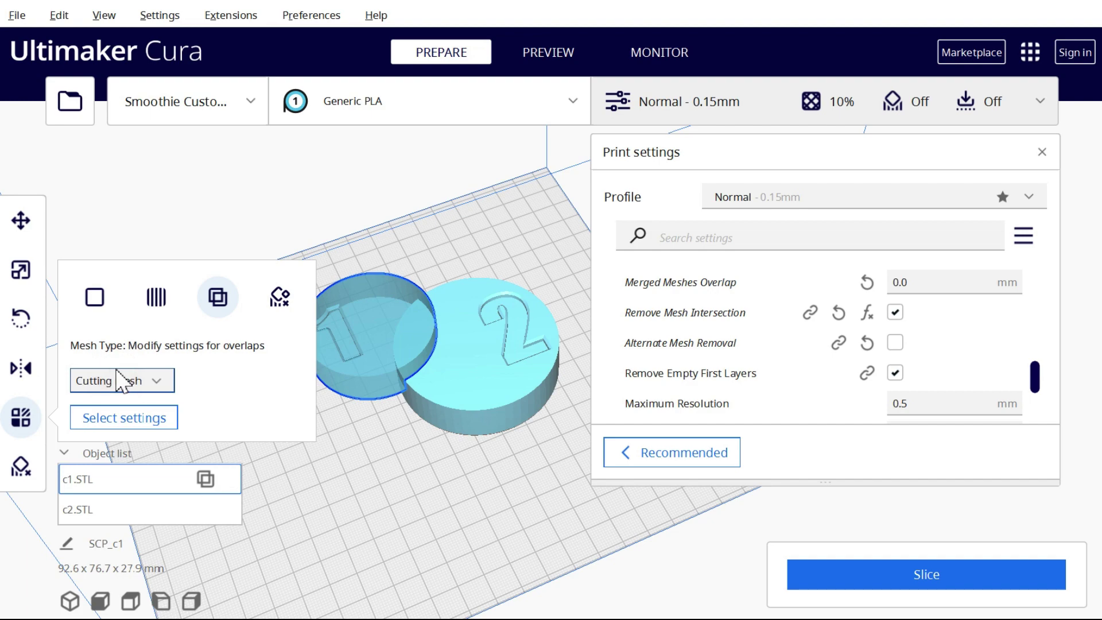
pyautogui.click(386, 445)
# Slice the two discs and examine the layers around the cutting mesh overlap in the preview
pyautogui.click(911, 575)
pyautogui.moveTo(484, 457); pyautogui.dragTo(381, 333, button='right')
pyautogui.scroll(3, 576, 351)
pyautogui.scroll(3, 296, 261)
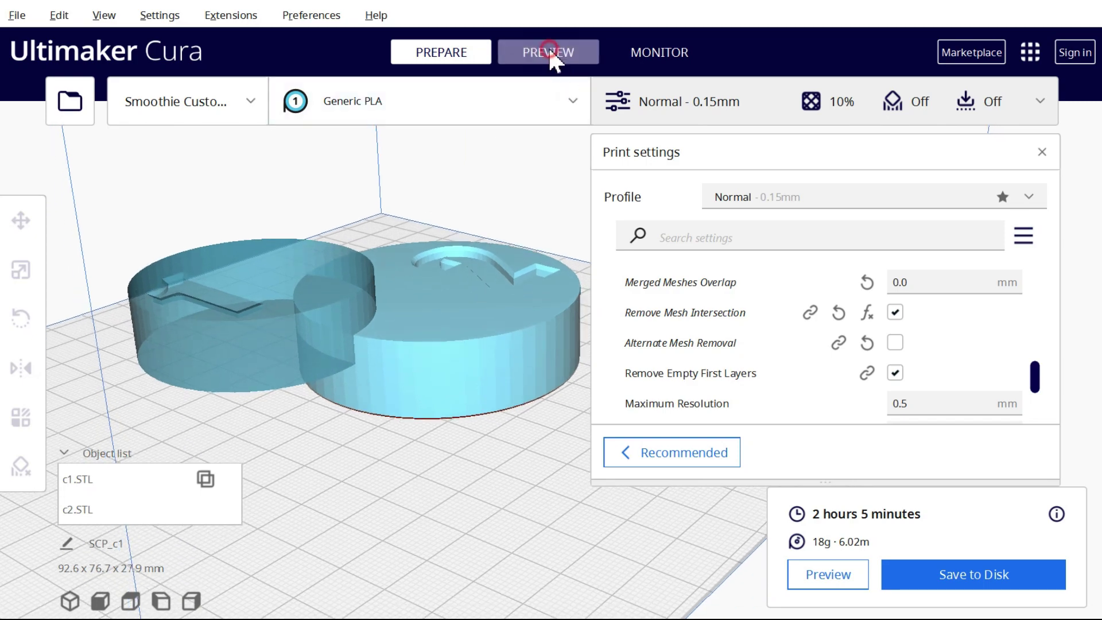
pyautogui.click(553, 53)
pyautogui.moveTo(1086, 171); pyautogui.dragTo(1094, 208)
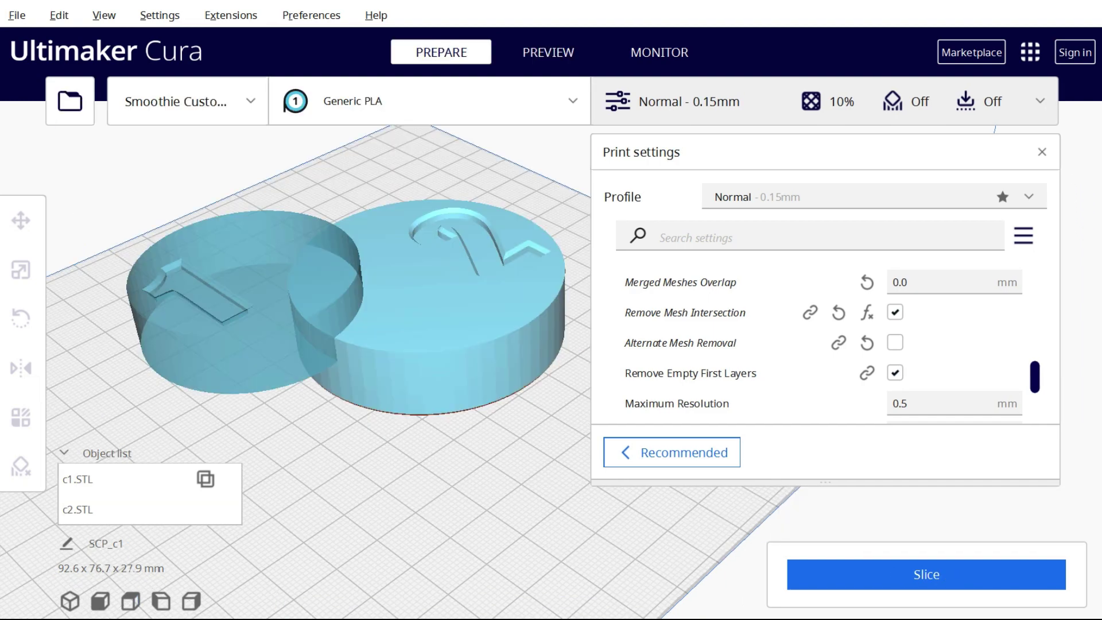
# Add a per-model Wall Line Count setting of 3 to the c1.STL cutting mesh
pyautogui.click(195, 275)
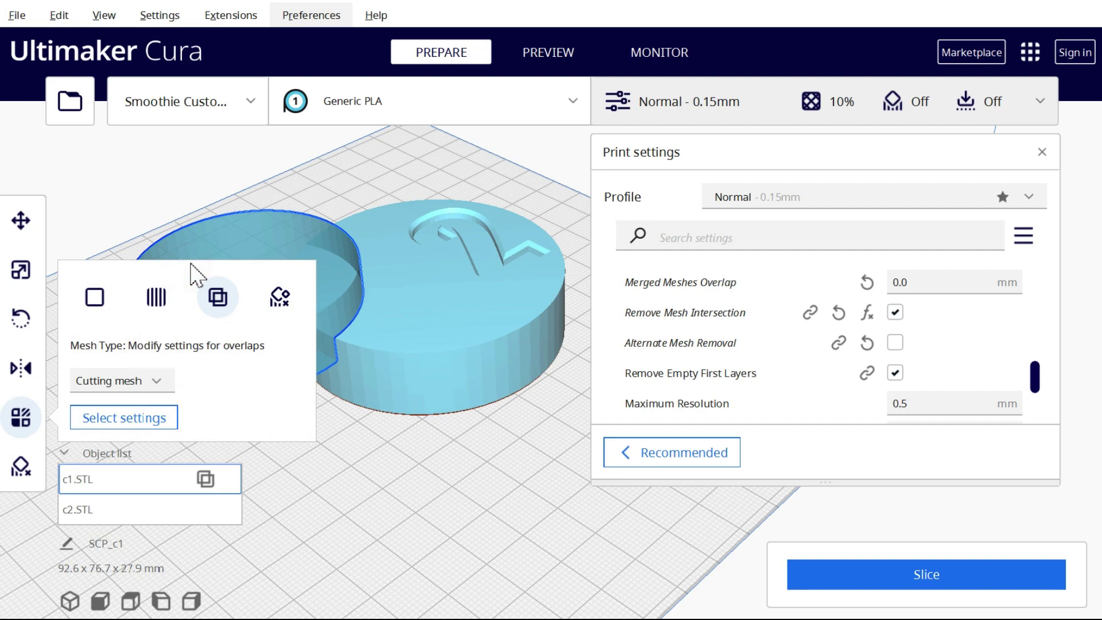
pyautogui.click(147, 433)
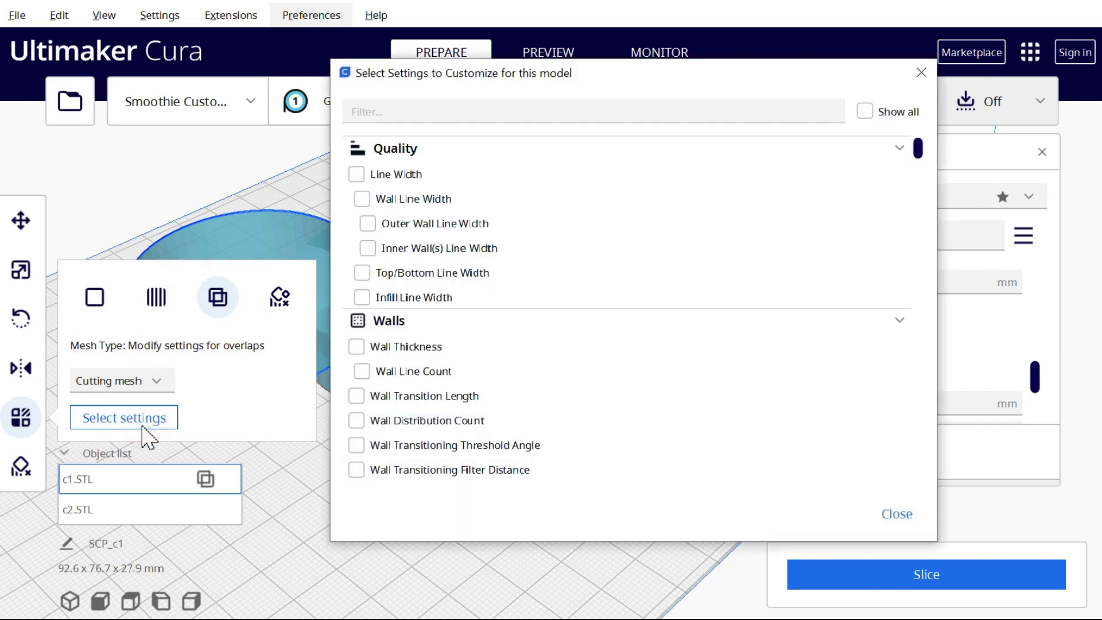
pyautogui.click(363, 371)
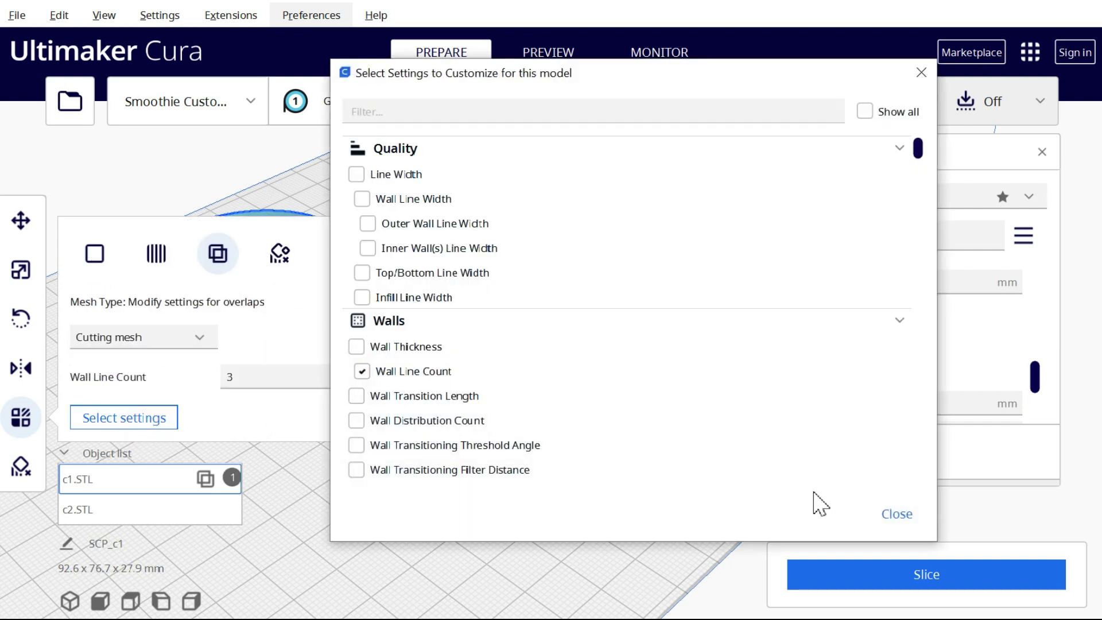
pyautogui.click(899, 512)
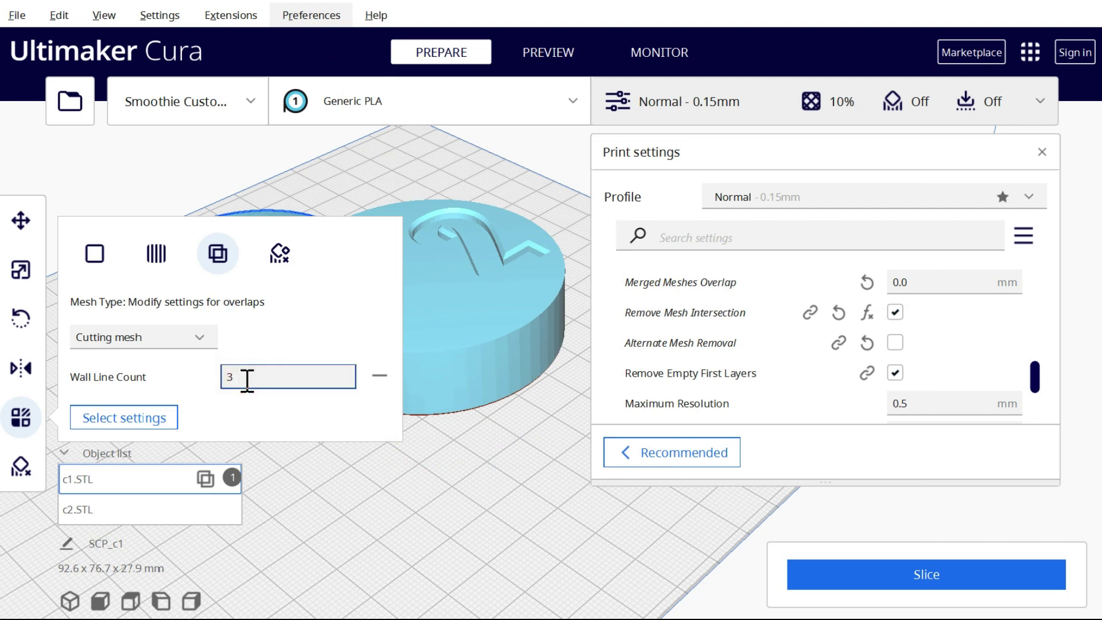
pyautogui.click(474, 488)
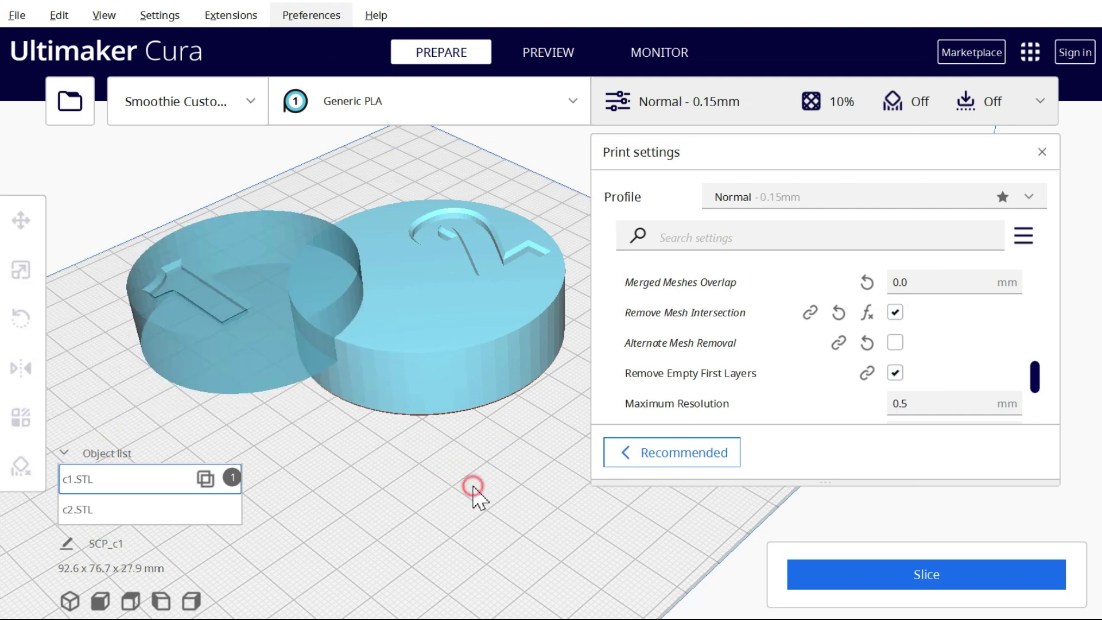
# Reslice the discs with the wall override and inspect the cut area's layers in the preview
pyautogui.click(849, 574)
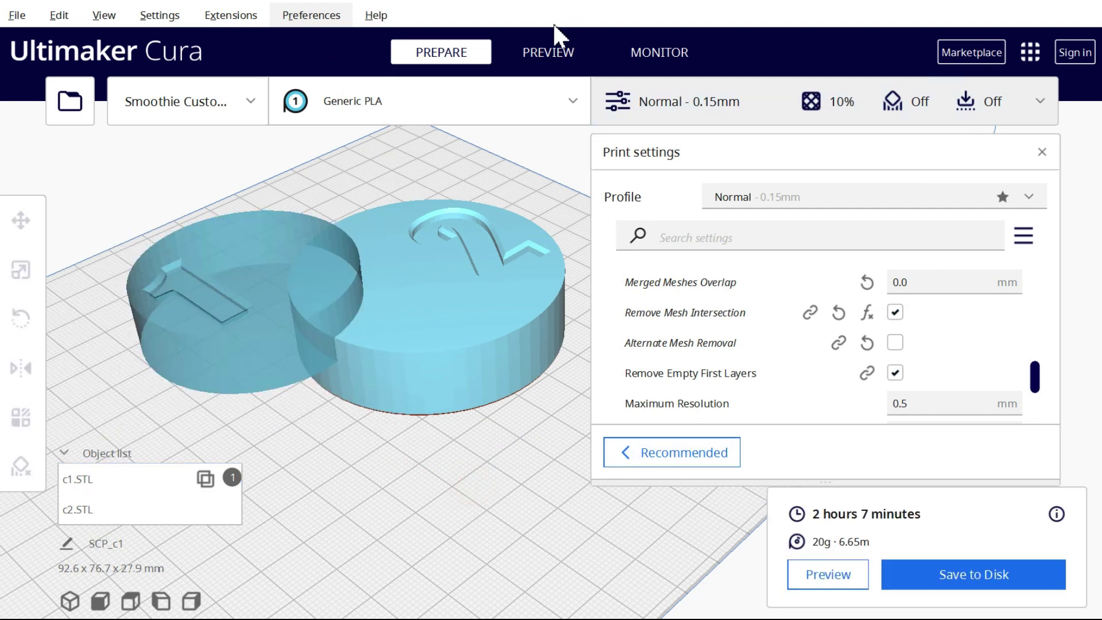
pyautogui.click(591, 61)
pyautogui.moveTo(1089, 183)
pyautogui.mouseDown()
pyautogui.moveTo(1095, 357)
pyautogui.moveTo(1087, 171)
pyautogui.mouseUp()
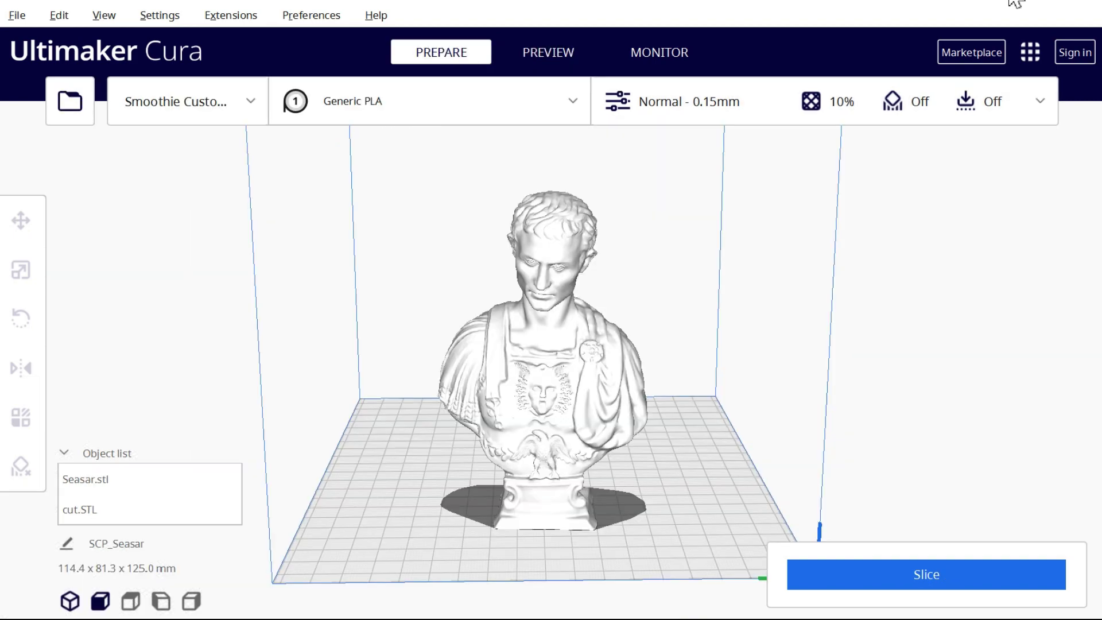
# Scale cut.STL behind the bust to 10 mm in X, 10 mm in Y and 100 mm in Z, and set its position coordinate to 0
pyautogui.moveTo(917, 243); pyautogui.dragTo(412, 258, button='right')
pyautogui.click(557, 413)
pyautogui.click(20, 269)
pyautogui.doubleClick(118, 332)
pyautogui.write('160')
pyautogui.doubleClick(115, 302)
pyautogui.write('10')
pyautogui.doubleClick(109, 270)
pyautogui.write('10')
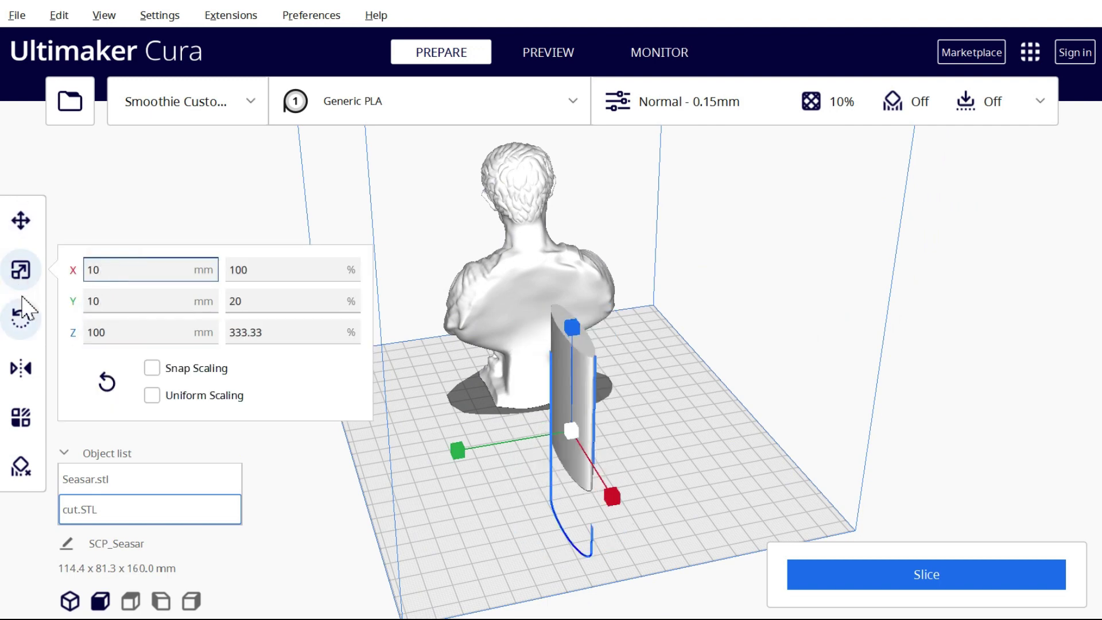
pyautogui.click(22, 222)
pyautogui.write('0')
# Make the cut.STL cylinder modify settings for overlaps as a cutting mesh
pyautogui.click(34, 415)
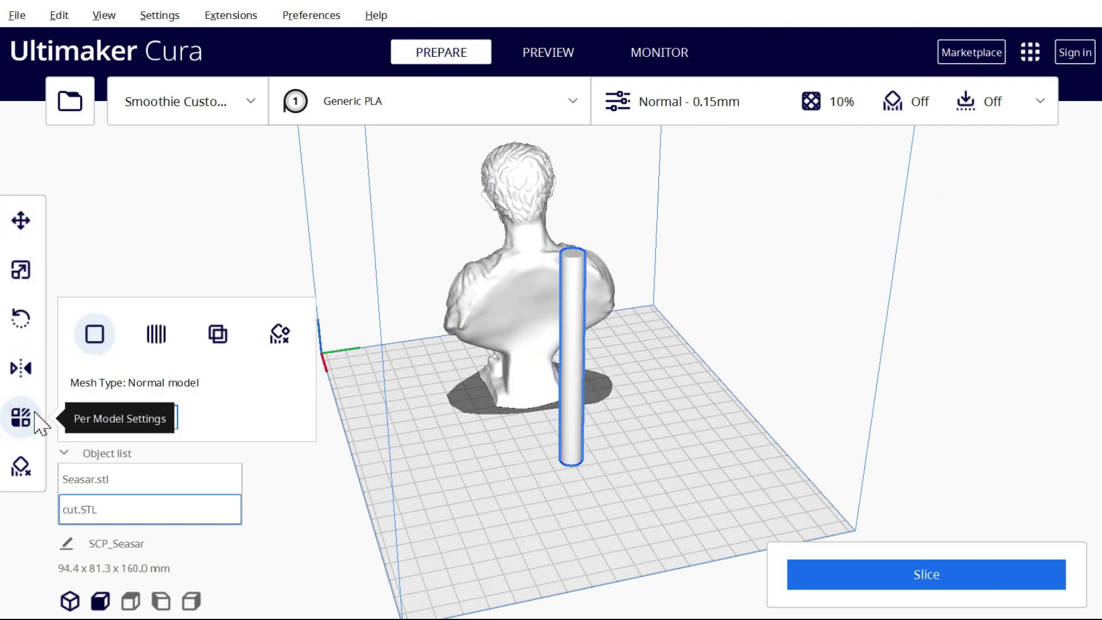
pyautogui.click(218, 333)
pyautogui.click(180, 315)
pyautogui.click(128, 366)
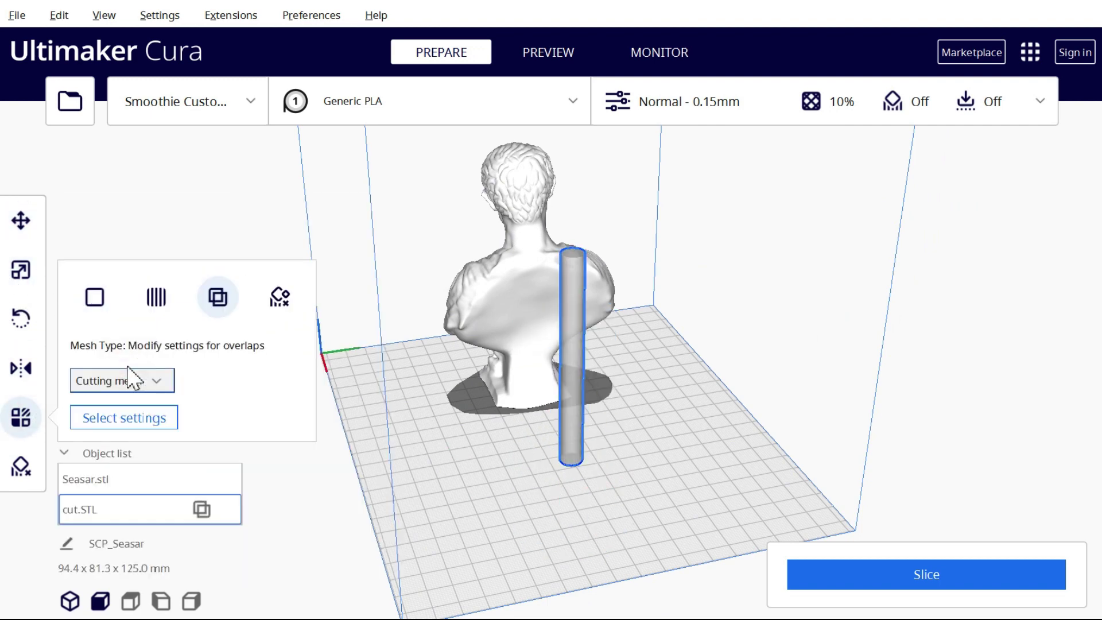
# Add per-model Wall Line Count, Top Layers, Bottom Layers and Infill Density settings to the cut.STL cutting mesh
pyautogui.click(94, 419)
pyautogui.click(362, 371)
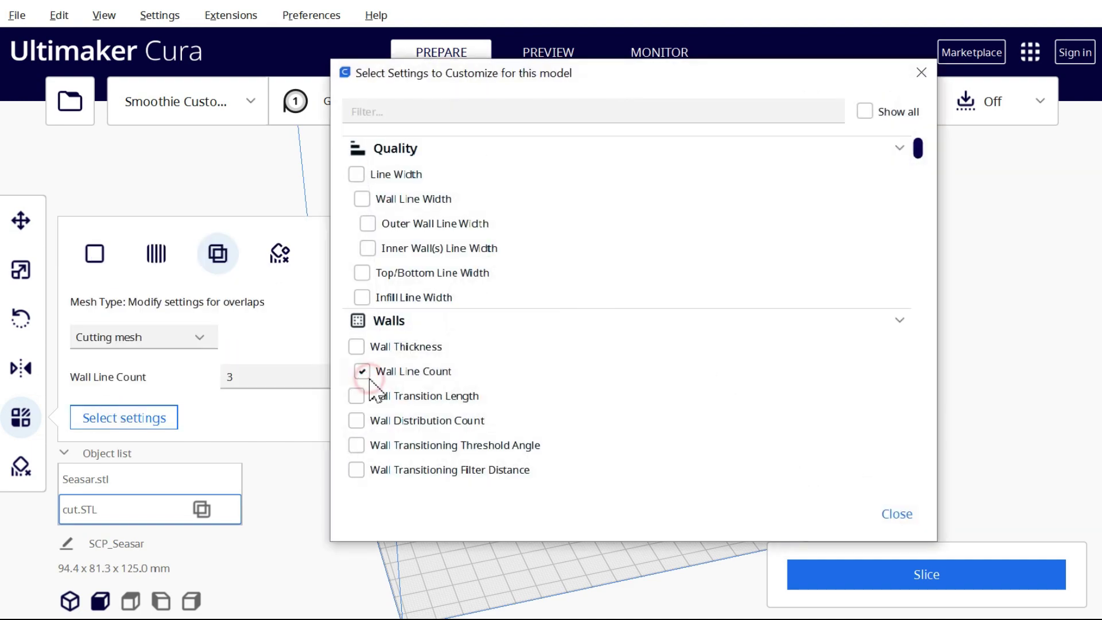
pyautogui.scroll(-10, 367, 374)
pyautogui.click(368, 373)
pyautogui.click(368, 422)
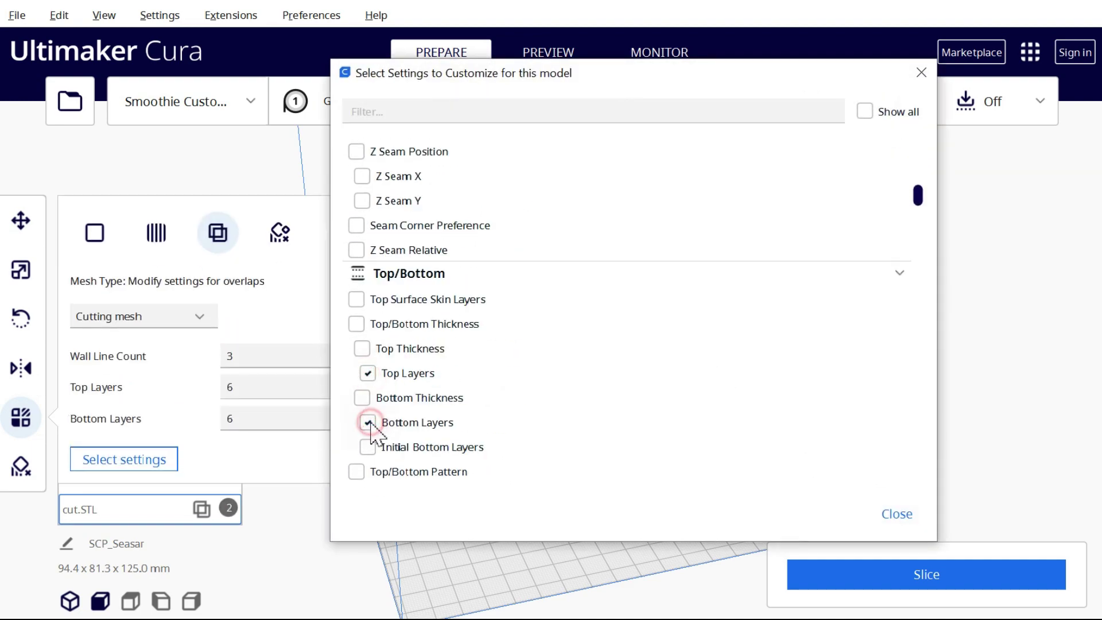
pyautogui.scroll(-5, 369, 401)
pyautogui.click(356, 312)
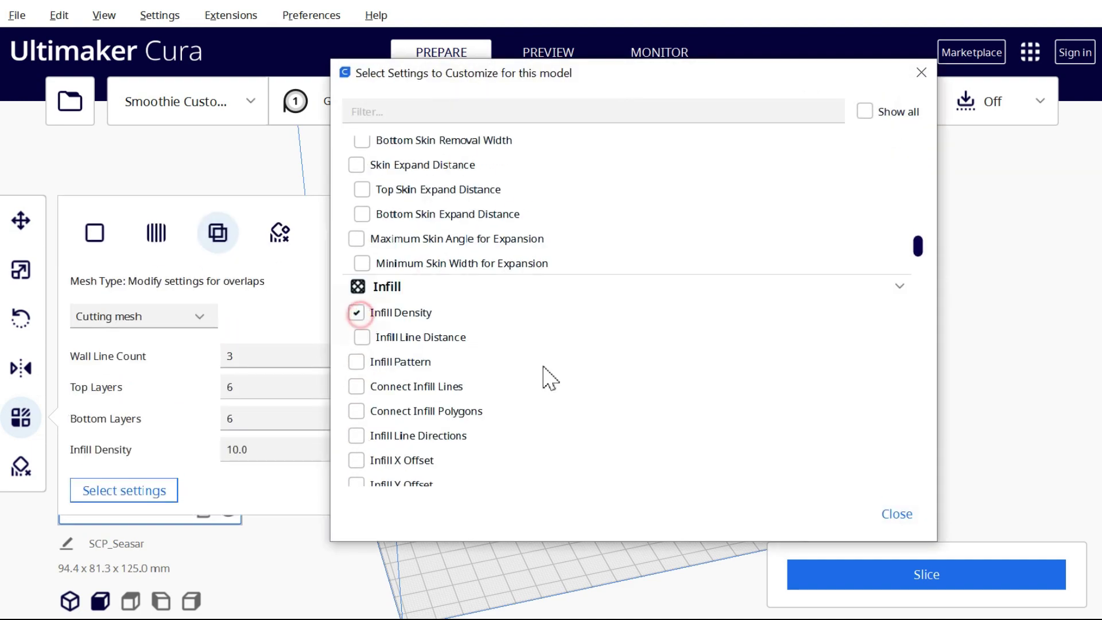
pyautogui.click(896, 515)
# Set the cylinder's Wall Line Count, Top Layers, Bottom Layers and Infill Density overrides to 0
pyautogui.moveTo(251, 384); pyautogui.dragTo(192, 386)
pyautogui.write('0')
pyautogui.moveTo(258, 416); pyautogui.dragTo(187, 415)
pyautogui.write('0')
pyautogui.moveTo(272, 442); pyautogui.dragTo(152, 447)
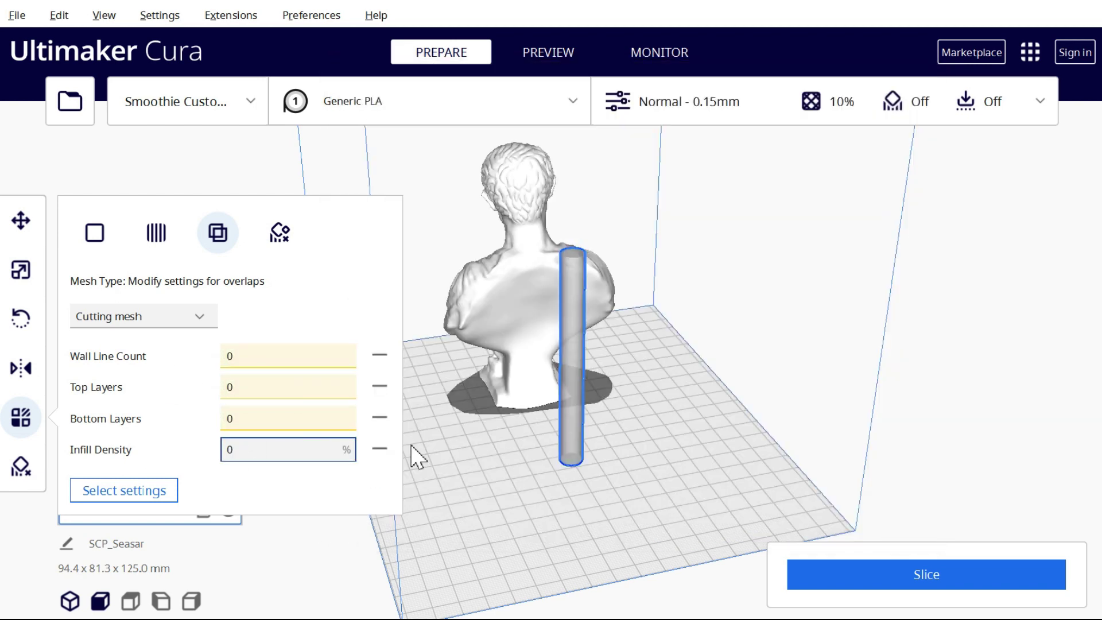
pyautogui.write('0')
# Multiply the cutting cylinder with 1 copy and move the tilted cylinders into the bust's back
pyautogui.rightClick(564, 316)
pyautogui.click(620, 377)
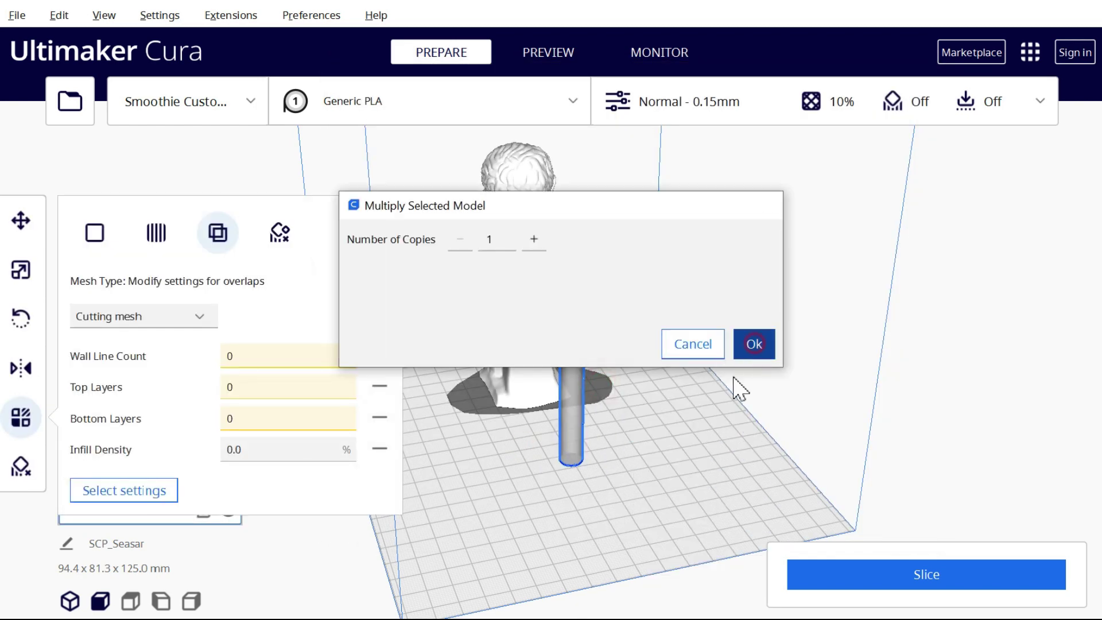
pyautogui.click(756, 343)
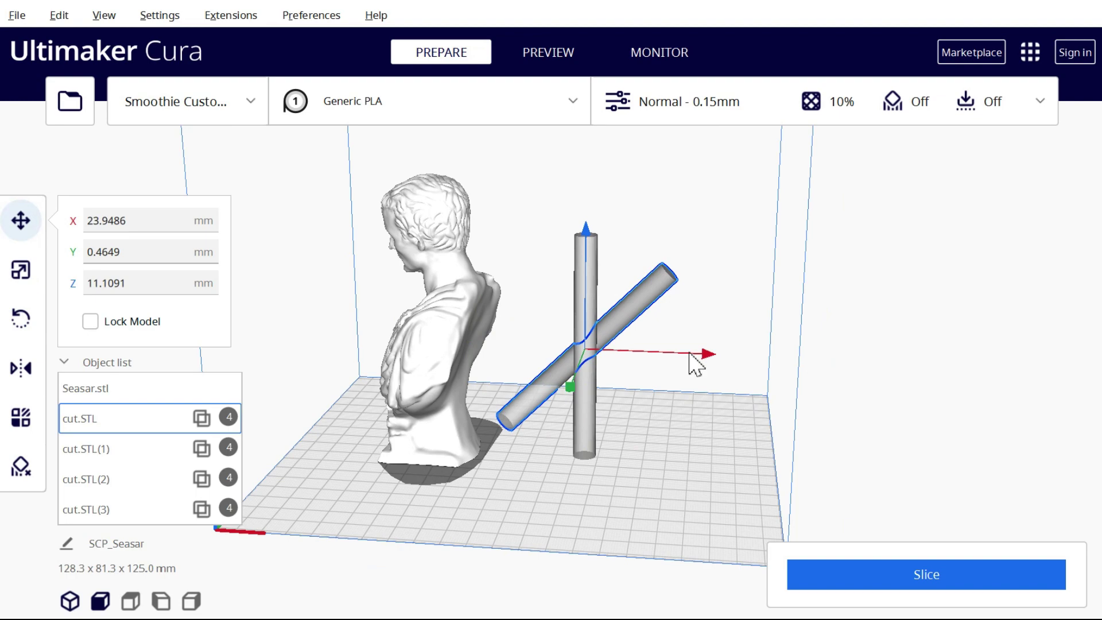
pyautogui.moveTo(696, 356); pyautogui.dragTo(492, 192)
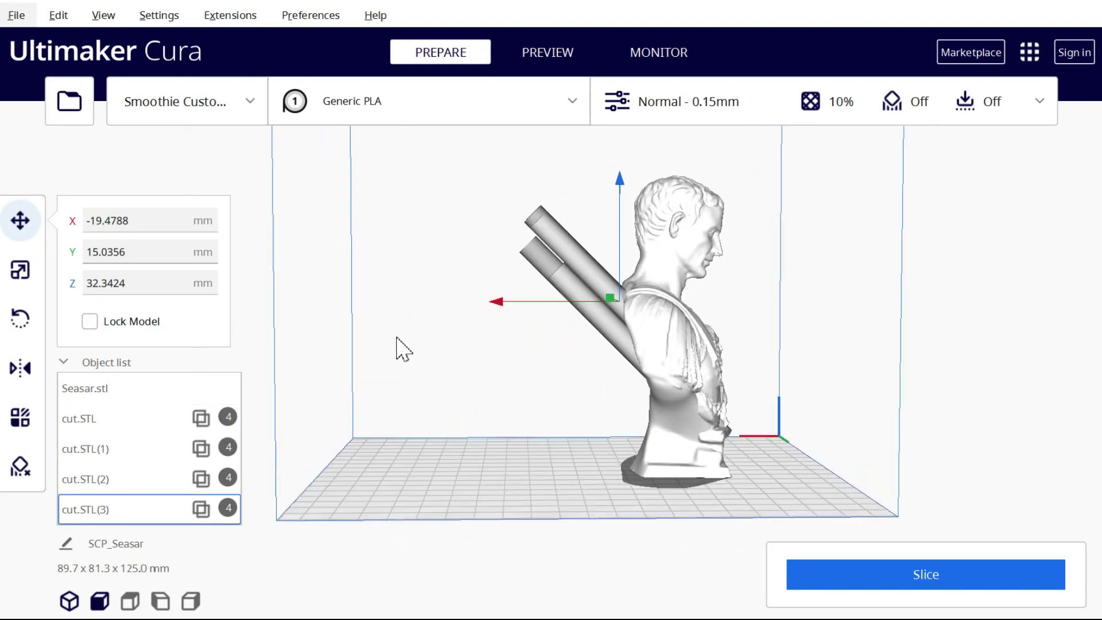
# Check the cylinders' overlap in the preview and adjust cut.STL(3) to about Y 13.56 mm and Z 38.07 mm
pyautogui.click(544, 55)
pyautogui.scroll(2, 612, 318)
pyautogui.click(571, 222)
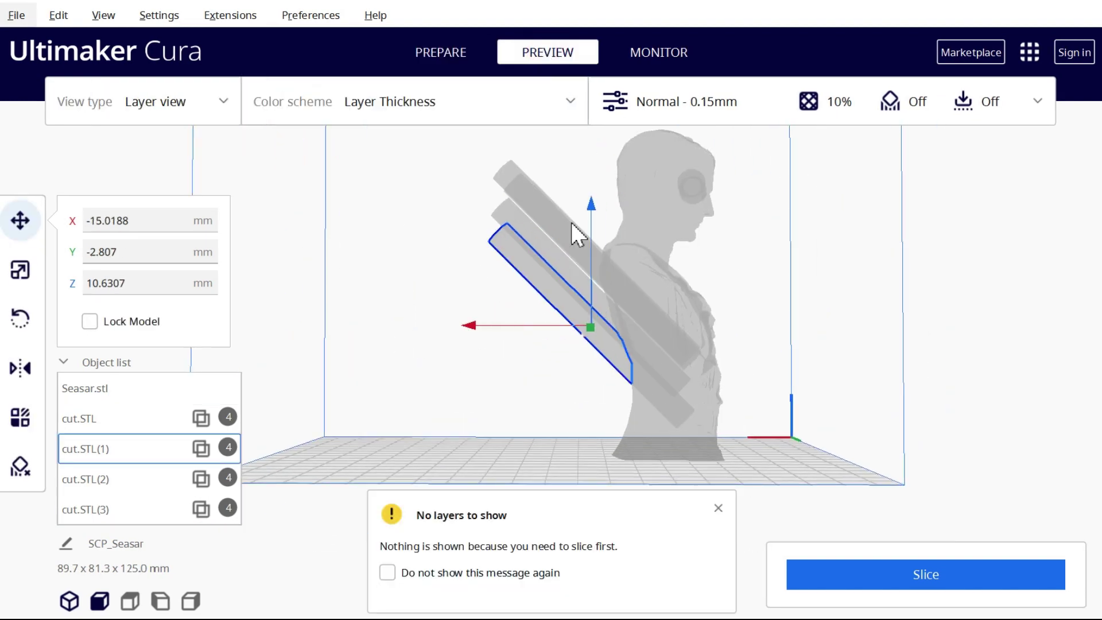
pyautogui.moveTo(602, 184); pyautogui.dragTo(480, 301)
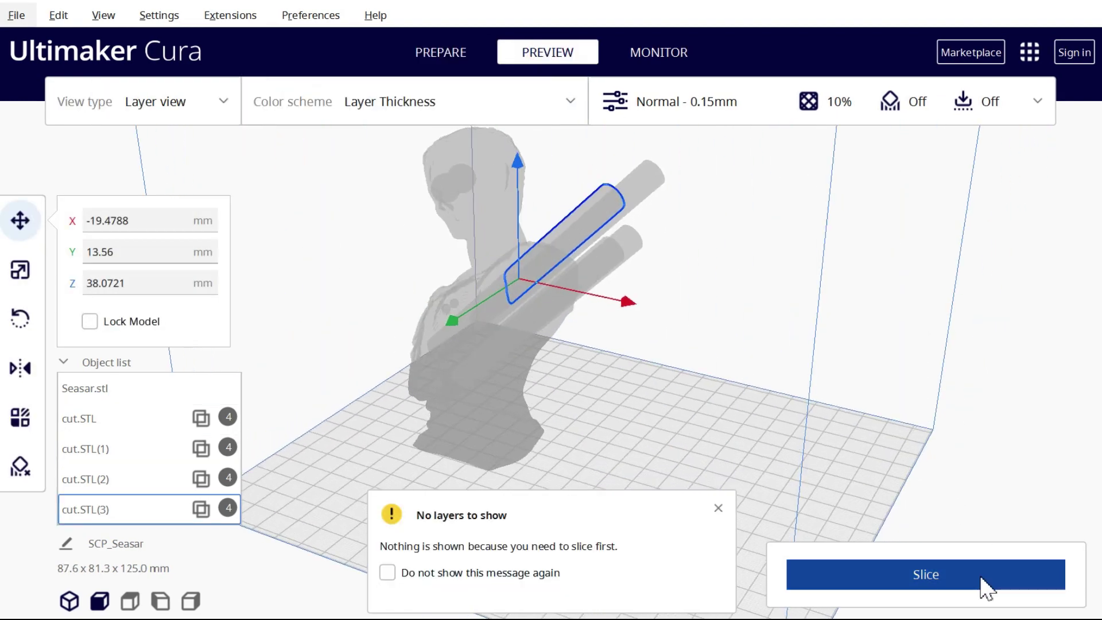
# Slice the bust with its cutting cylinders and inspect the cut channels through the layers
pyautogui.click(984, 585)
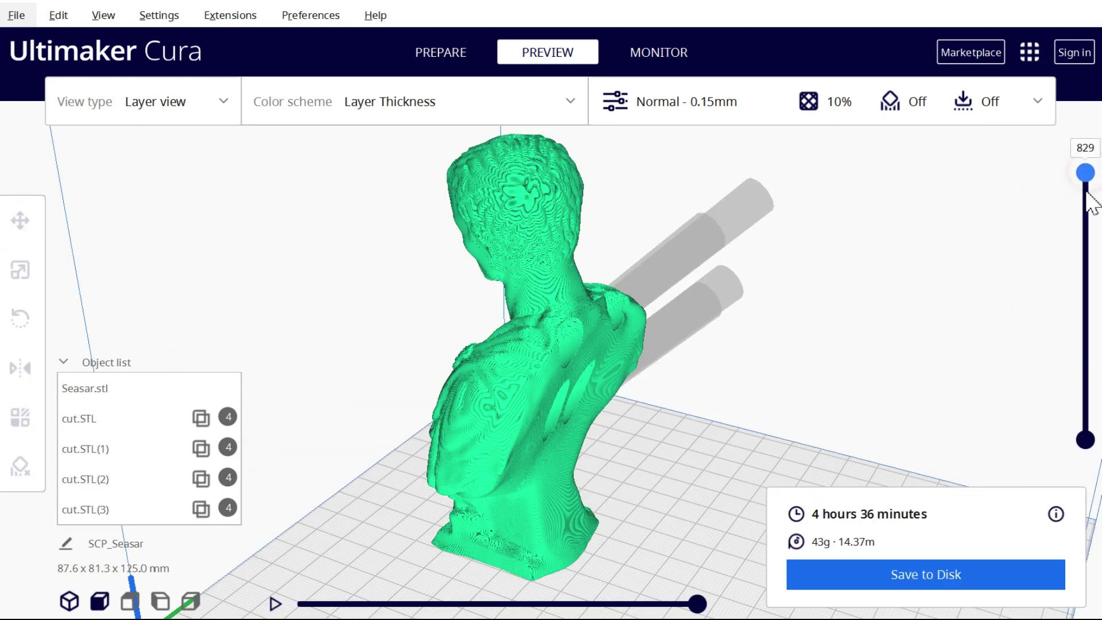
pyautogui.moveTo(1076, 204); pyautogui.dragTo(1075, 433)
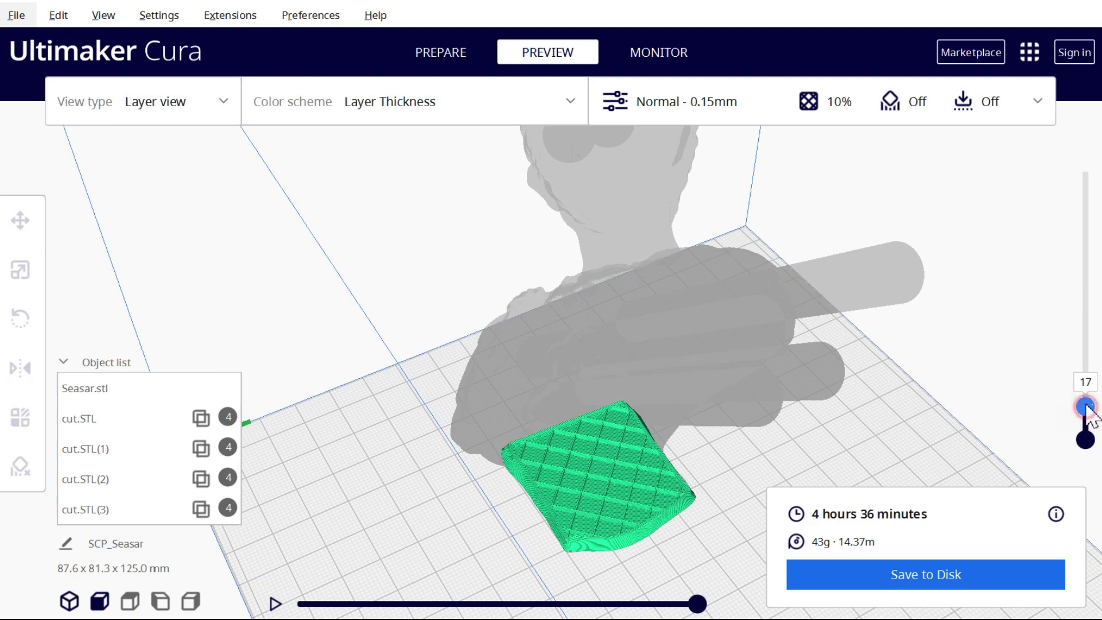
pyautogui.moveTo(1085, 406); pyautogui.dragTo(1091, 129)
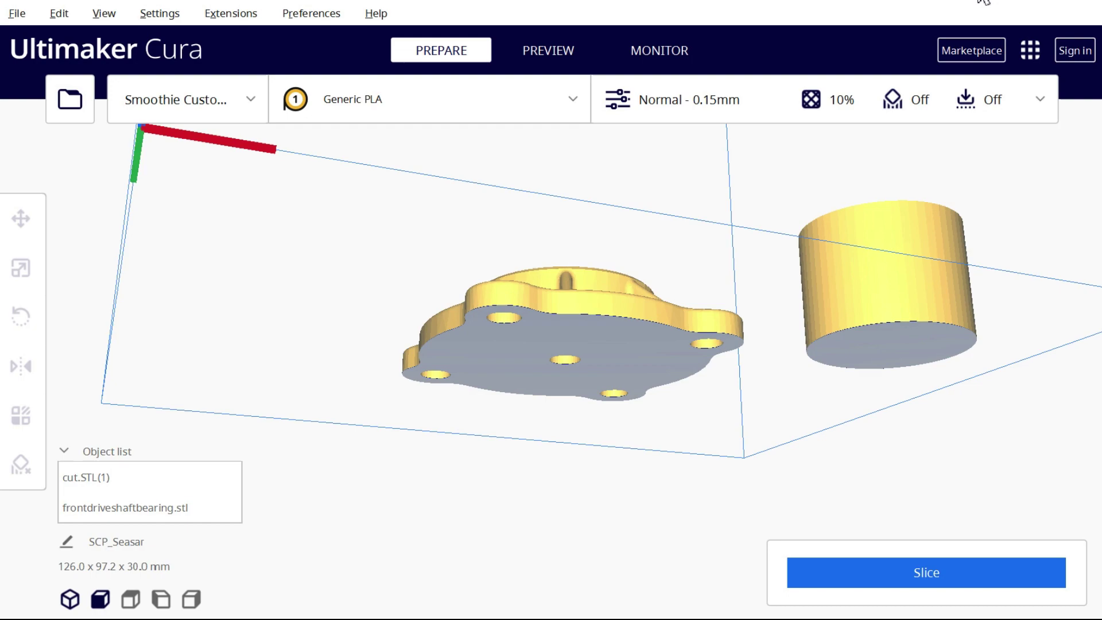
# Centre the cut.STL(1) cylinder on the bearing by setting its X and Y positions to 0
pyautogui.moveTo(807, 148); pyautogui.dragTo(774, 268, button='right')
pyautogui.click(857, 335)
pyautogui.click(19, 217)
pyautogui.doubleClick(144, 218)
pyautogui.write('0')
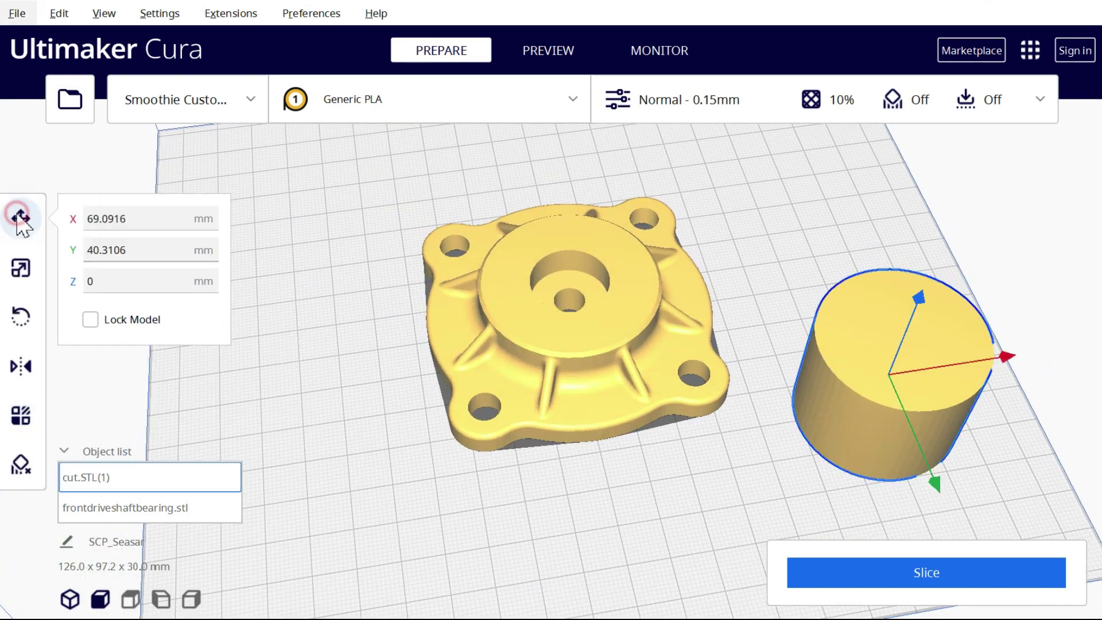
pyautogui.doubleClick(152, 249)
pyautogui.write('0')
pyautogui.doubleClick(147, 285)
# Make the cut.STL(1) cylinder modify settings for overlaps as a cutting mesh
pyautogui.click(25, 412)
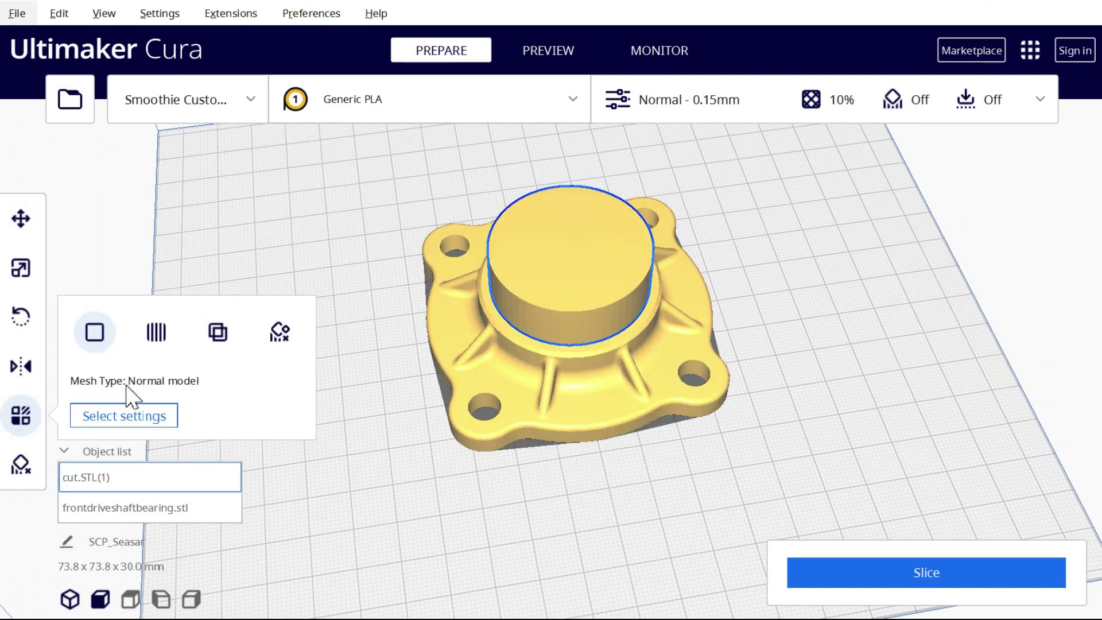
pyautogui.click(216, 332)
pyautogui.click(173, 326)
pyautogui.click(140, 363)
# Add Hole Horizontal Expansion and Bottom Layers overrides to the cylinder, with the hole expansion set to 6 mm
pyautogui.click(138, 418)
pyautogui.scroll(-5, 487, 178)
pyautogui.click(357, 387)
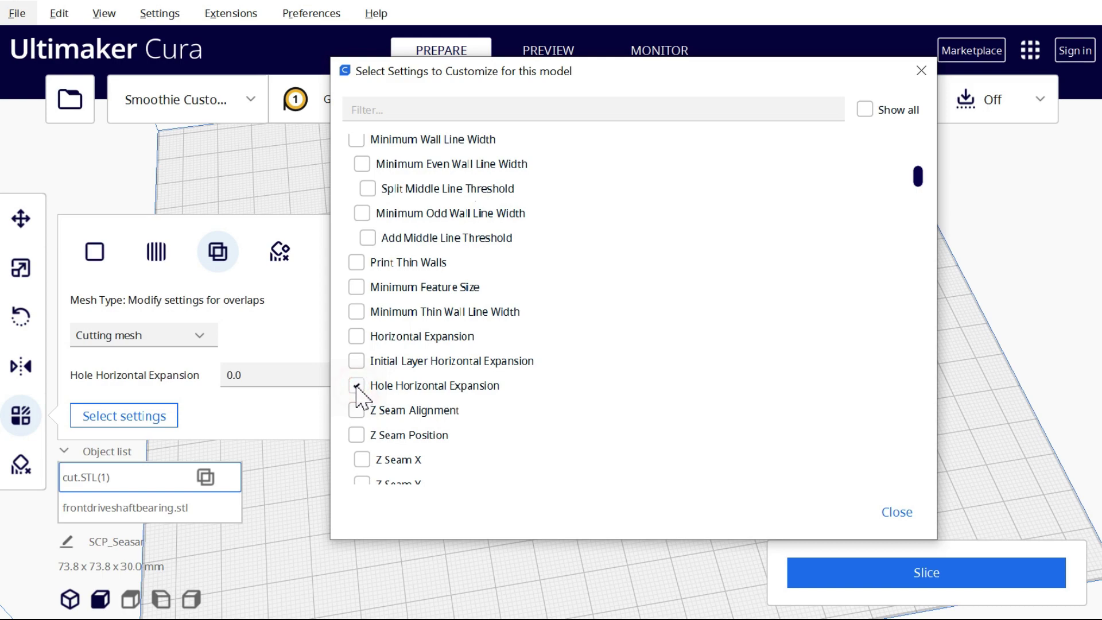
pyautogui.scroll(-6, 475, 209)
pyautogui.click(368, 348)
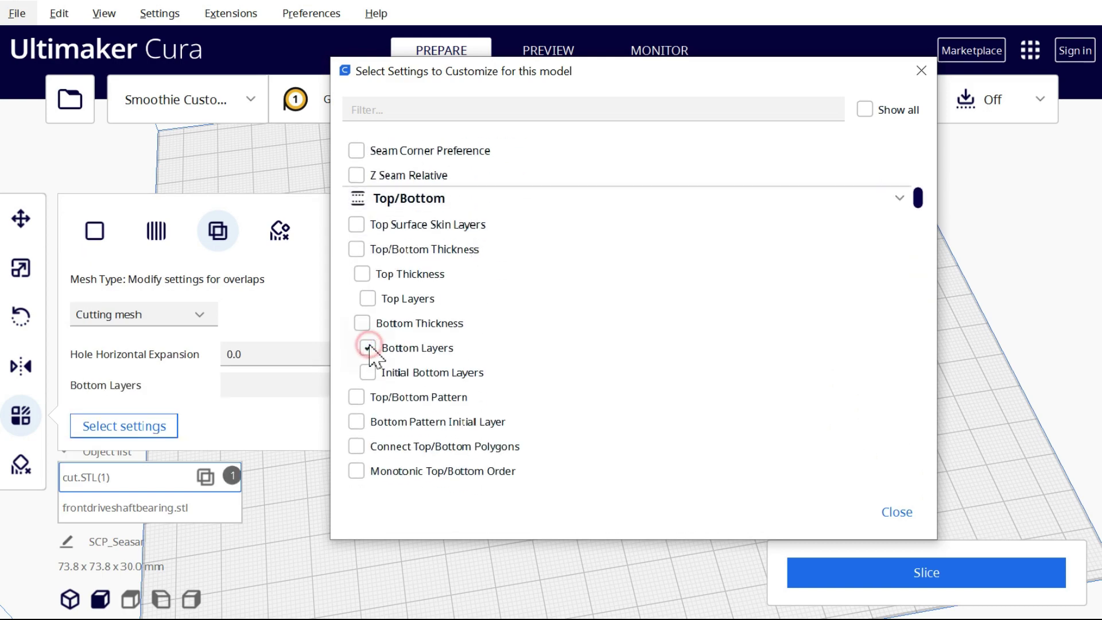
pyautogui.click(897, 512)
pyautogui.click(262, 355)
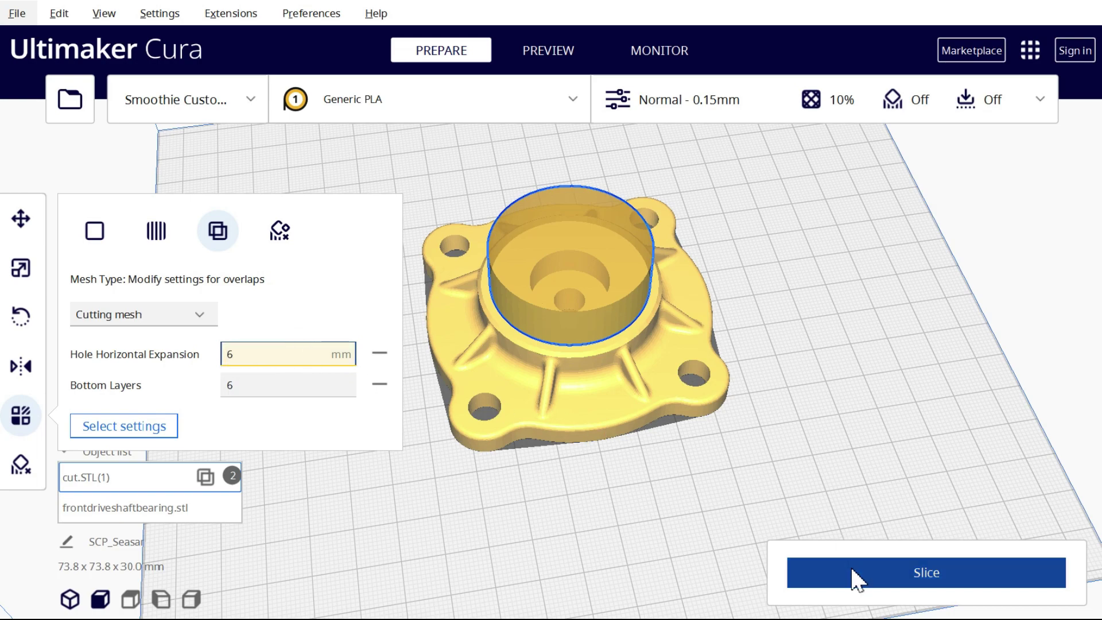
# Slice the bearing and compare the expanded centre hole in the layer preview with the original model
pyautogui.click(850, 567)
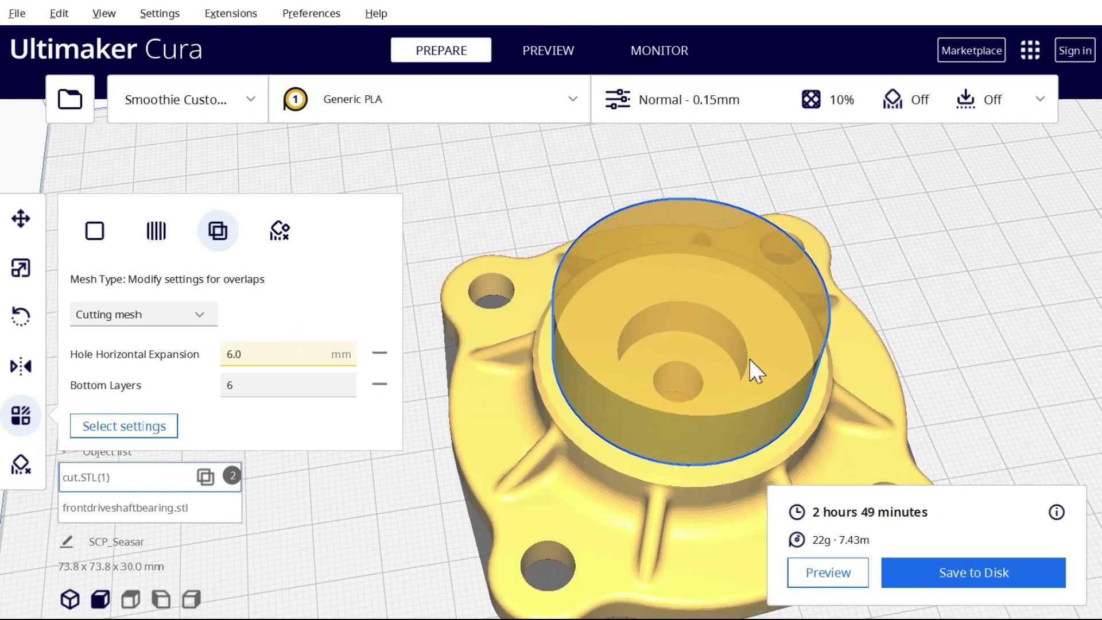
pyautogui.click(549, 52)
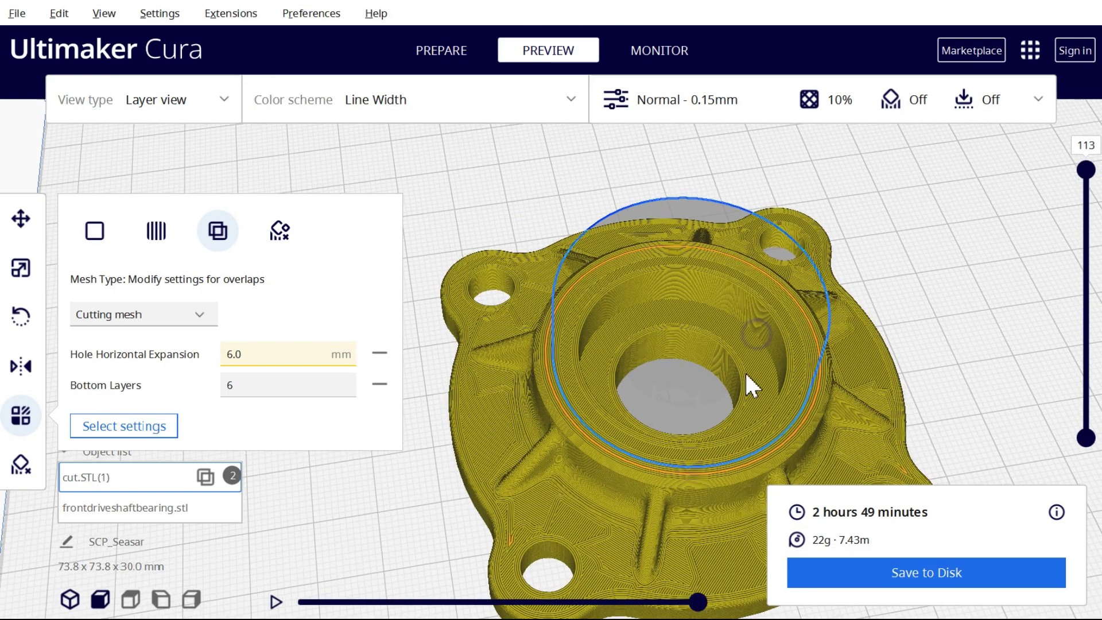
pyautogui.moveTo(745, 371); pyautogui.dragTo(679, 313, button='right')
pyautogui.click(442, 50)
pyautogui.click(550, 49)
# Raise the cutting cylinder above the build plate to a Z position of 8.9 mm
pyautogui.moveTo(669, 234); pyautogui.dragTo(687, 266, button='right')
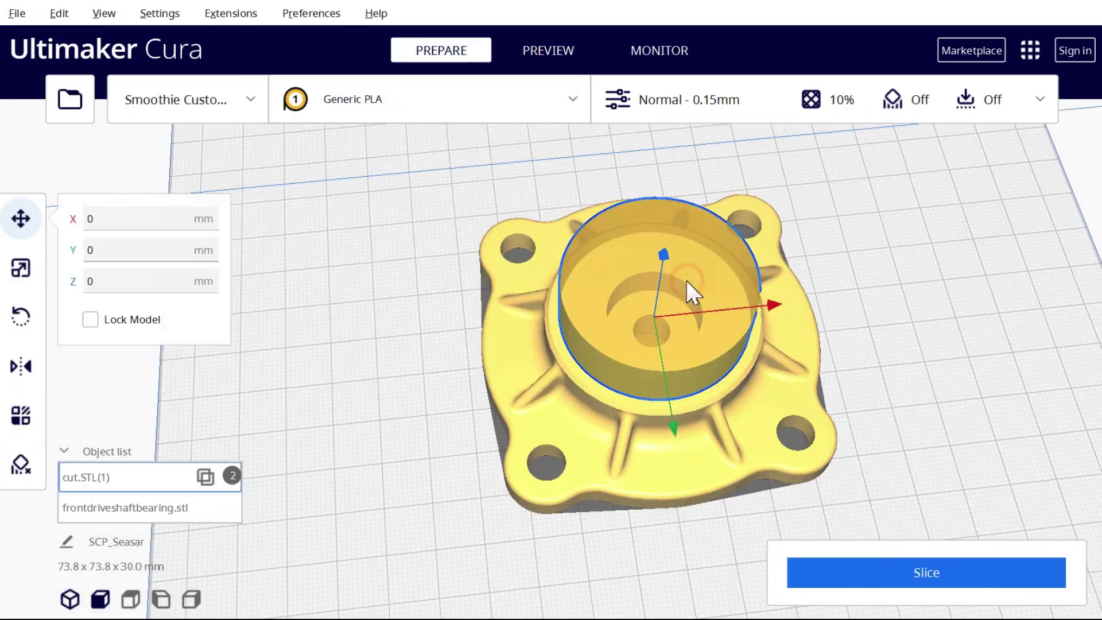
pyautogui.moveTo(664, 254); pyautogui.dragTo(670, 228)
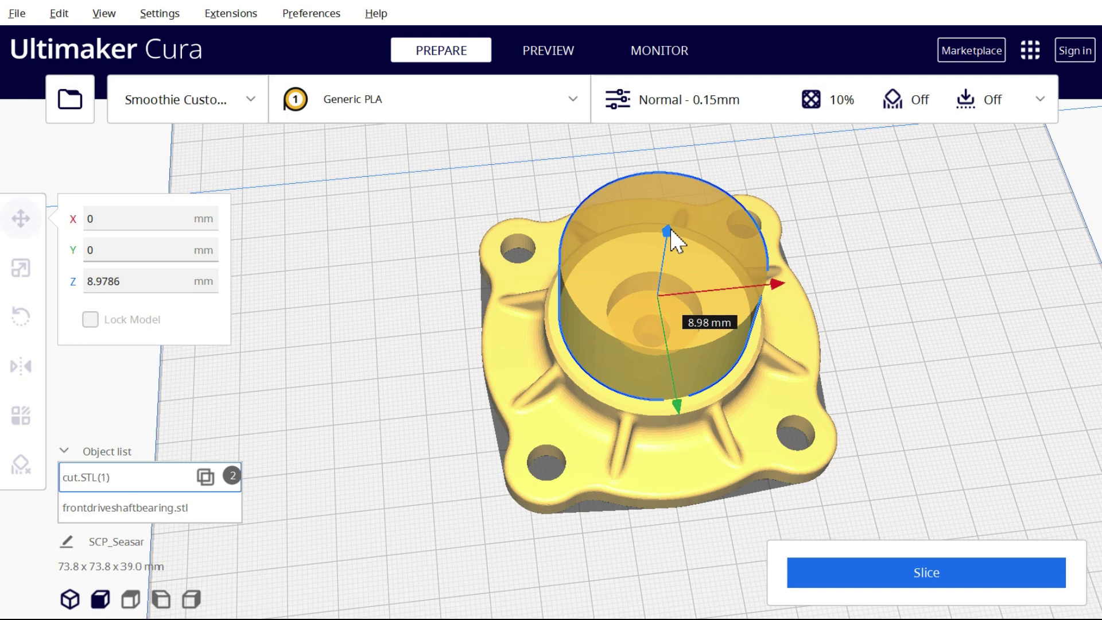
pyautogui.click(122, 283)
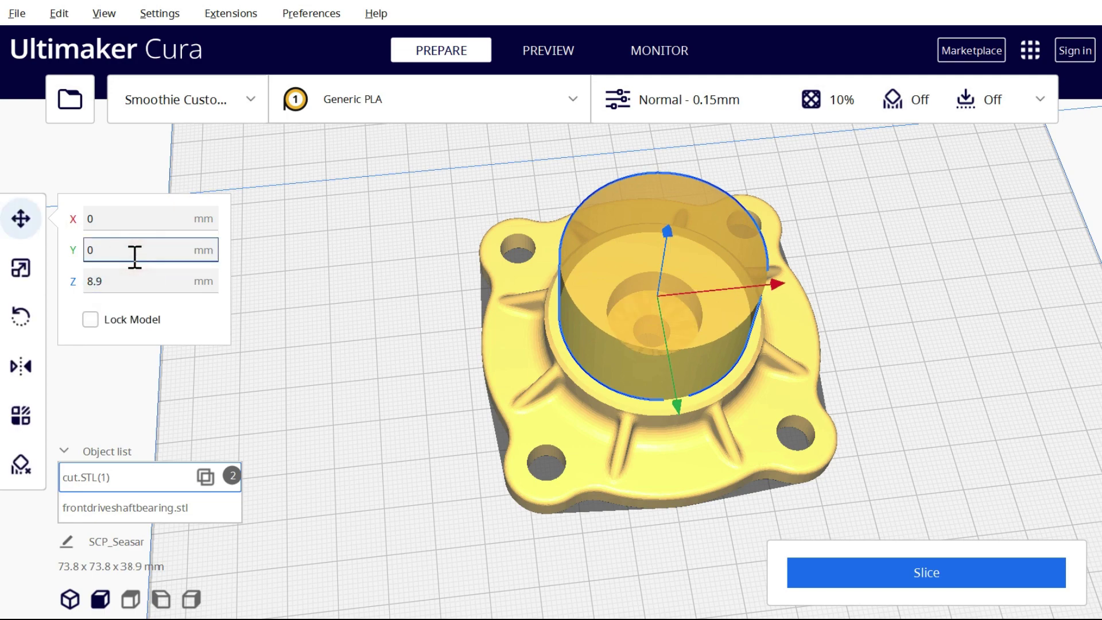
# Add a Line Width override of 0.15 mm to the cylinder, and set Hole Horizontal Expansion to -4 mm and Bottom Layers to 0
pyautogui.click(21, 415)
pyautogui.click(125, 425)
pyautogui.click(357, 173)
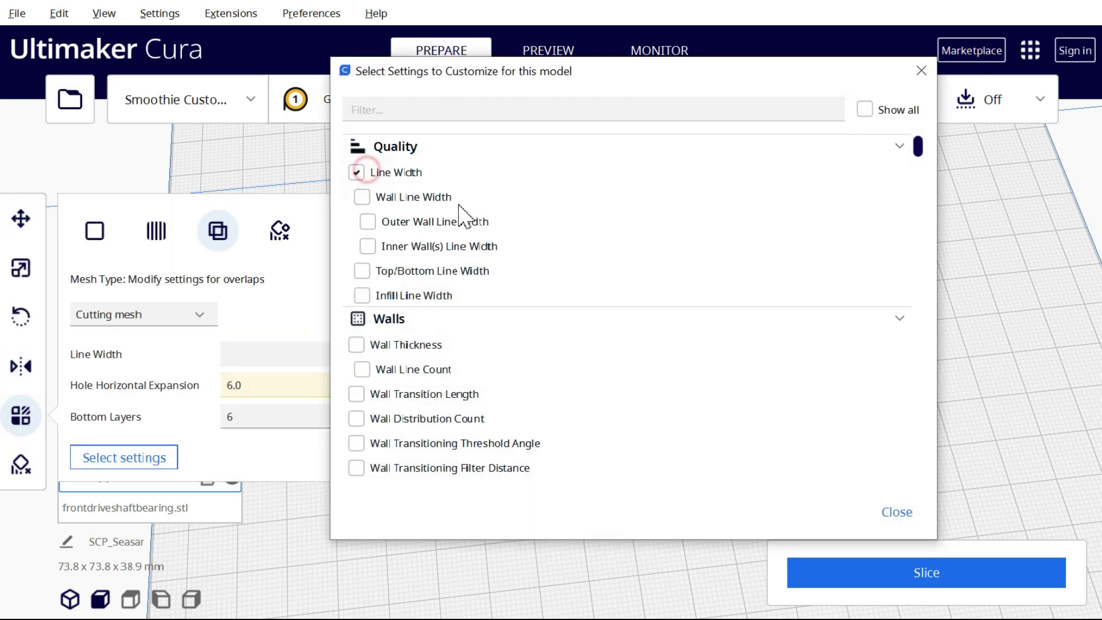
pyautogui.click(897, 513)
pyautogui.click(244, 418)
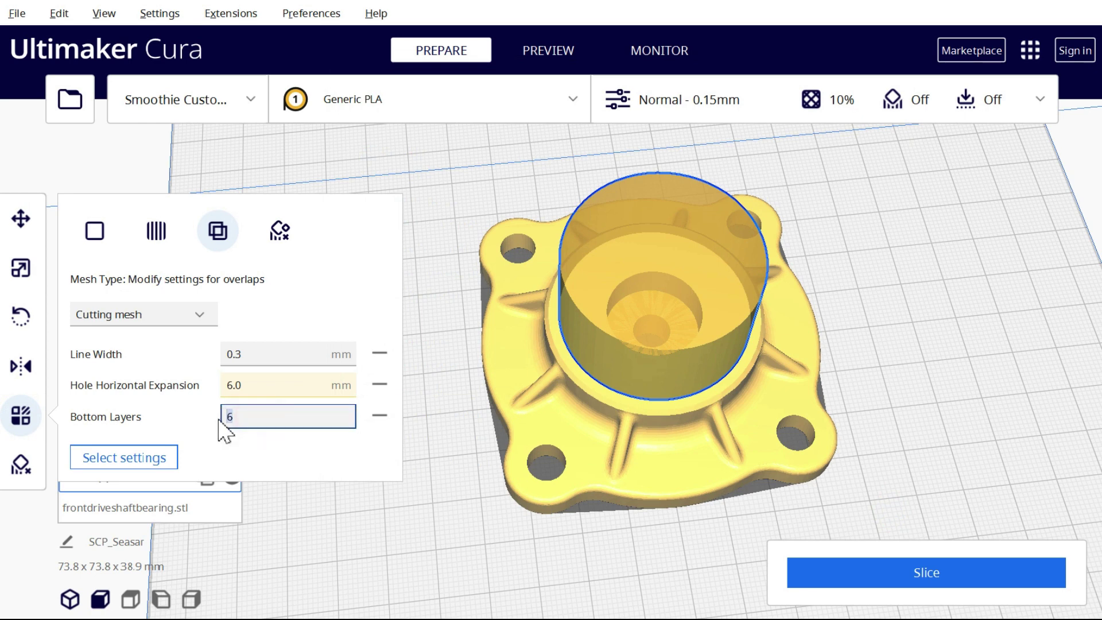
pyautogui.click(264, 359)
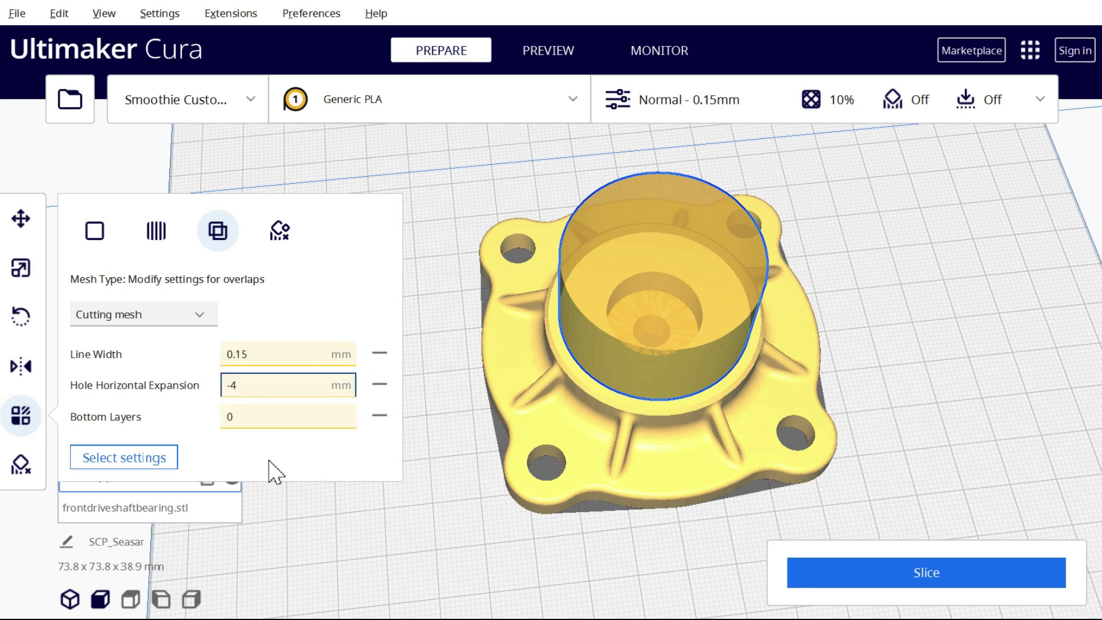
# Reslice the bearing with the revised overrides and inspect the centre hole area's layers in the preview
pyautogui.click(796, 581)
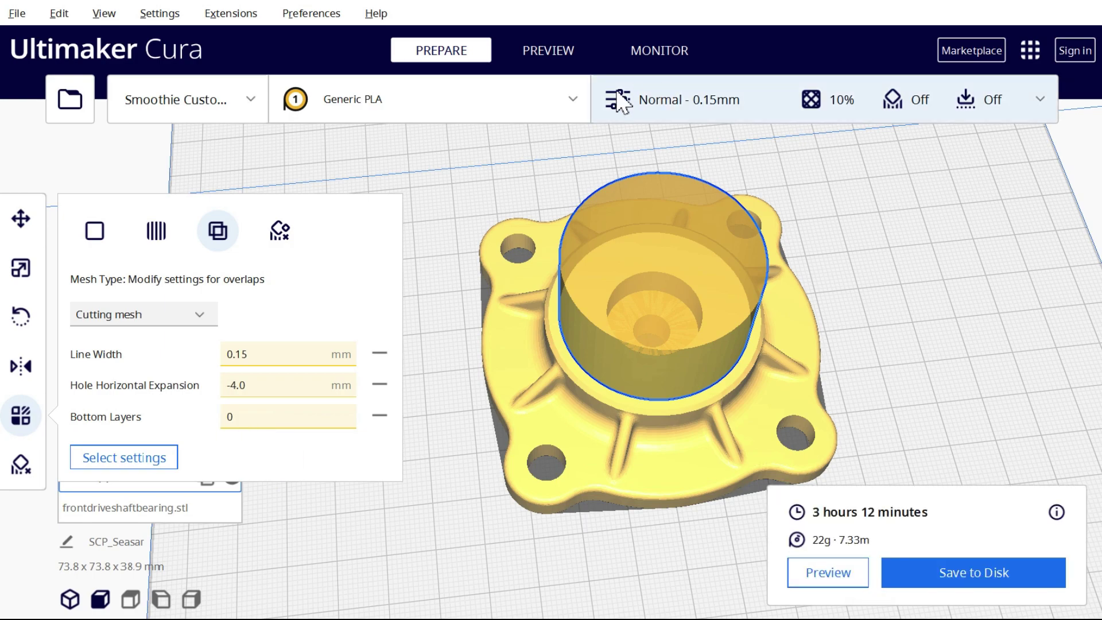
pyautogui.click(561, 55)
pyautogui.scroll(5, 693, 316)
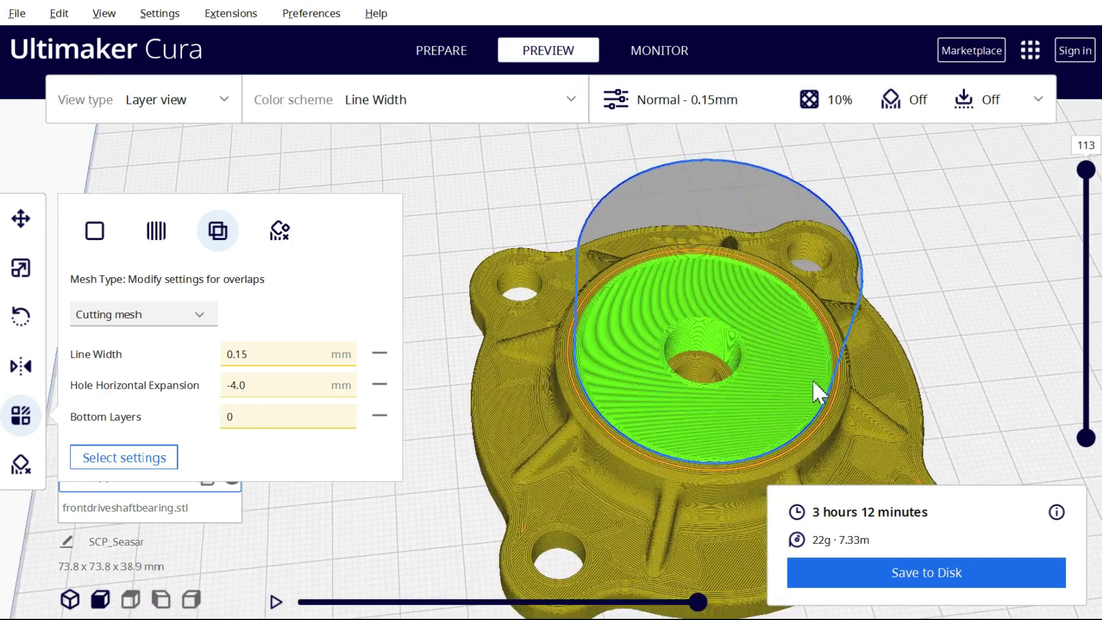
pyautogui.moveTo(1082, 177)
pyautogui.mouseDown()
pyautogui.moveTo(1085, 362)
pyautogui.moveTo(1076, 165)
pyautogui.moveTo(1086, 169)
pyautogui.mouseUp()
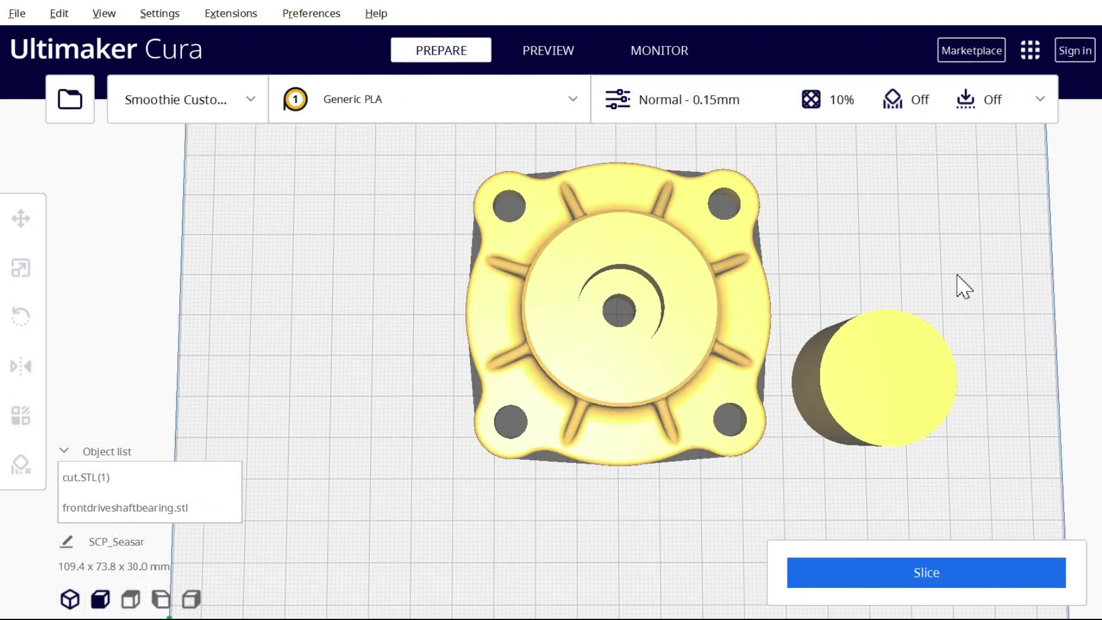
# Move the cylinder over a corner hole at about X 29.14, Y 25.58 mm and make it an infill-only overlap modifier
pyautogui.click(920, 389)
pyautogui.moveTo(921, 389); pyautogui.dragTo(791, 429)
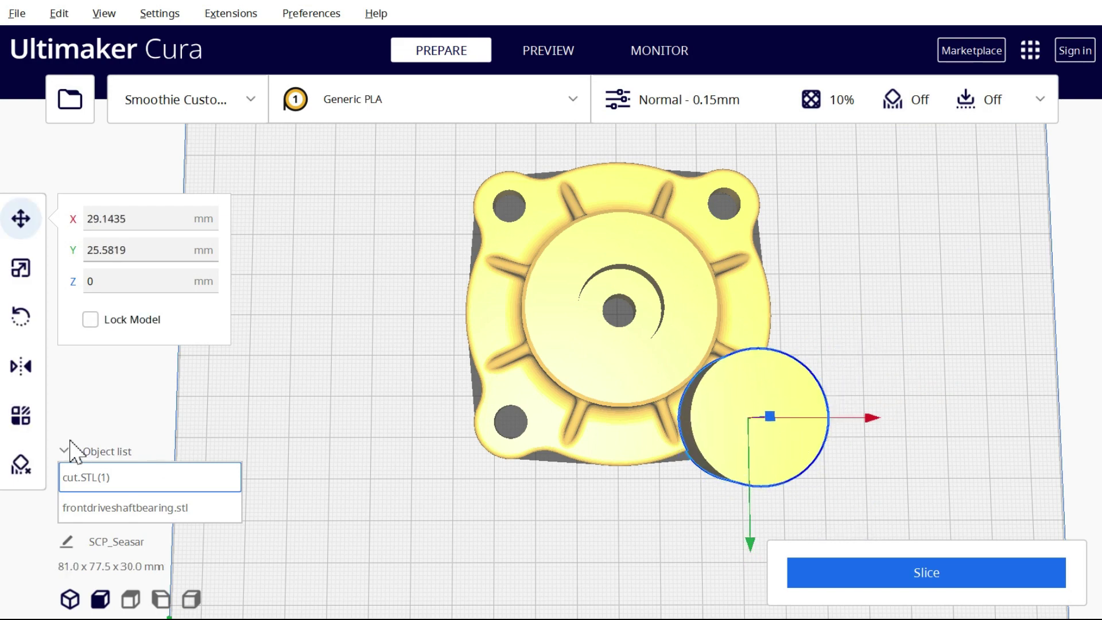
pyautogui.click(20, 415)
pyautogui.click(218, 333)
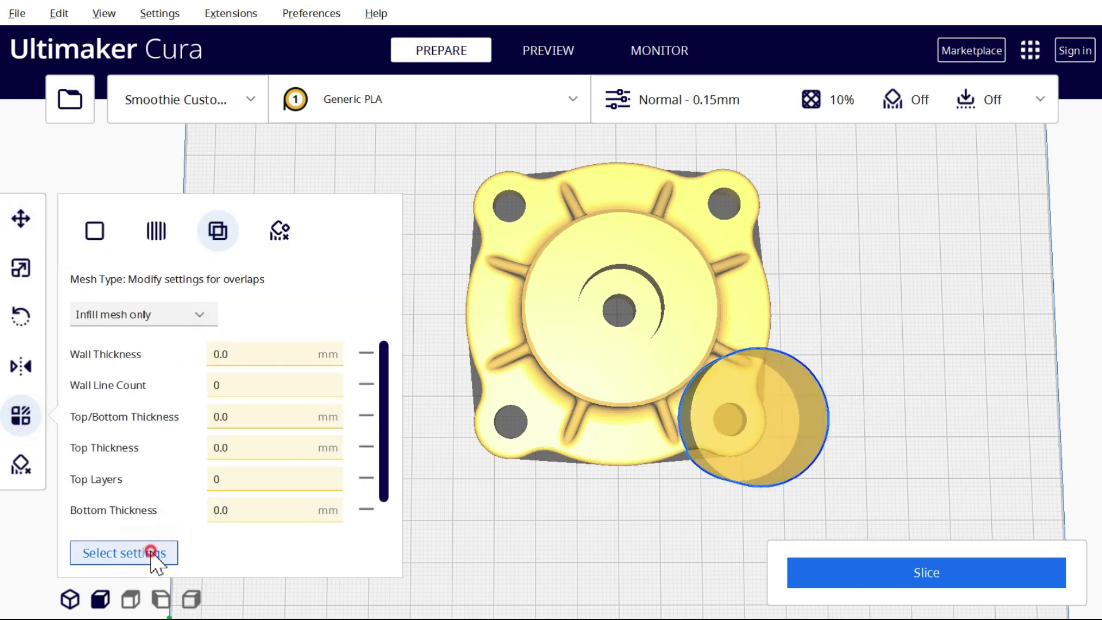
# Add a Line Width override of 0.6 mm to the cylinder and set its Wall Line Count to 100
pyautogui.click(154, 555)
pyautogui.click(357, 172)
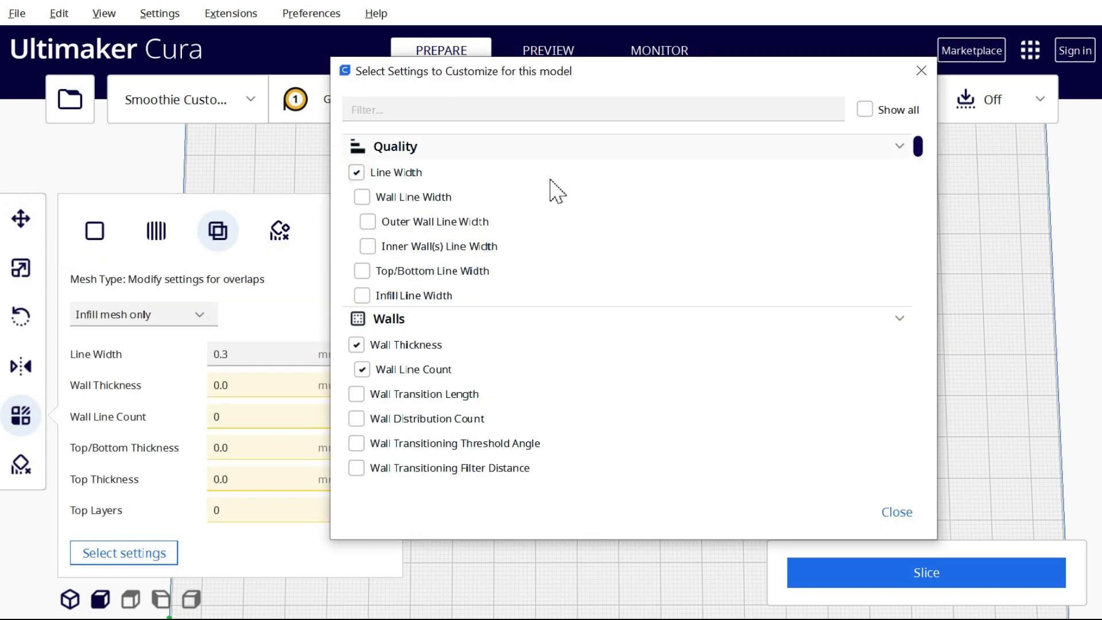
pyautogui.click(897, 512)
pyautogui.click(248, 415)
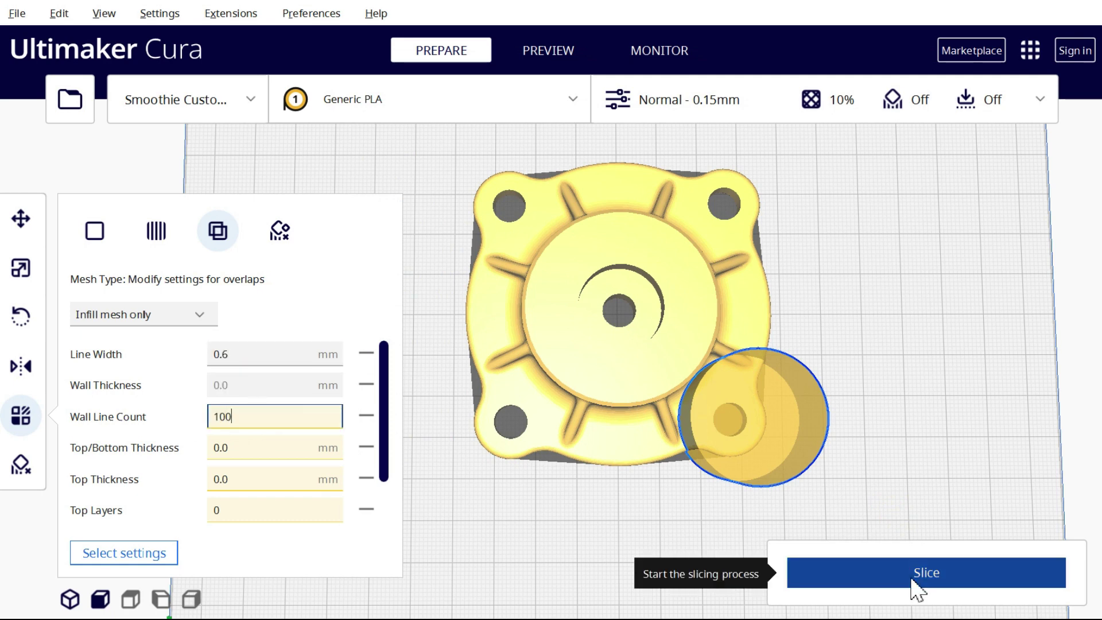
# Slice the bearing with the infill mesh and inspect the corner's inner layers in the preview
pyautogui.click(882, 576)
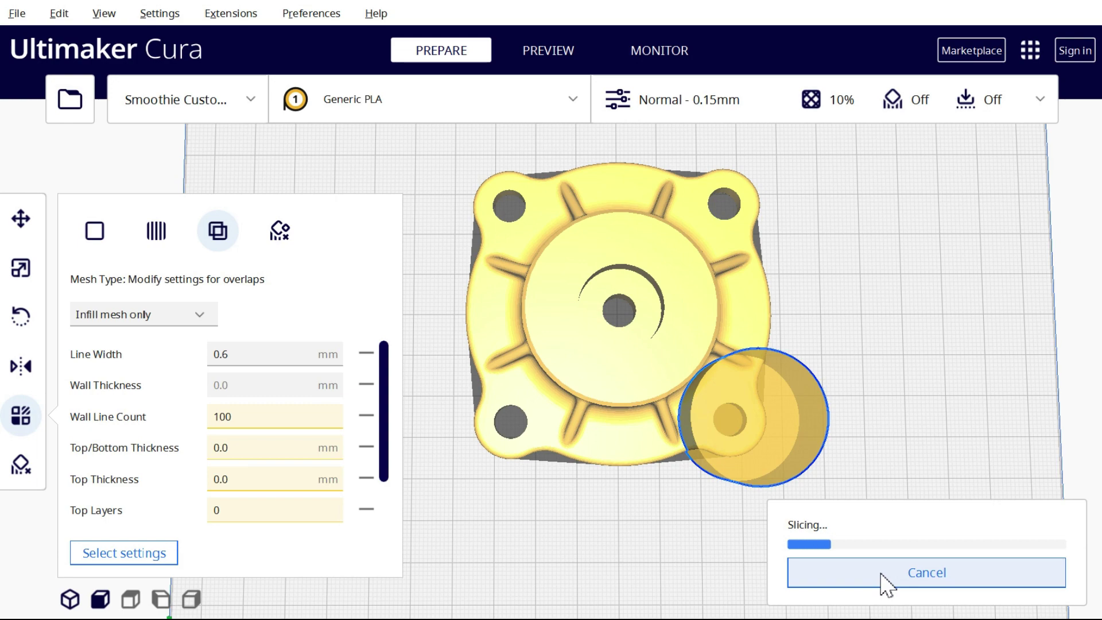
pyautogui.click(560, 51)
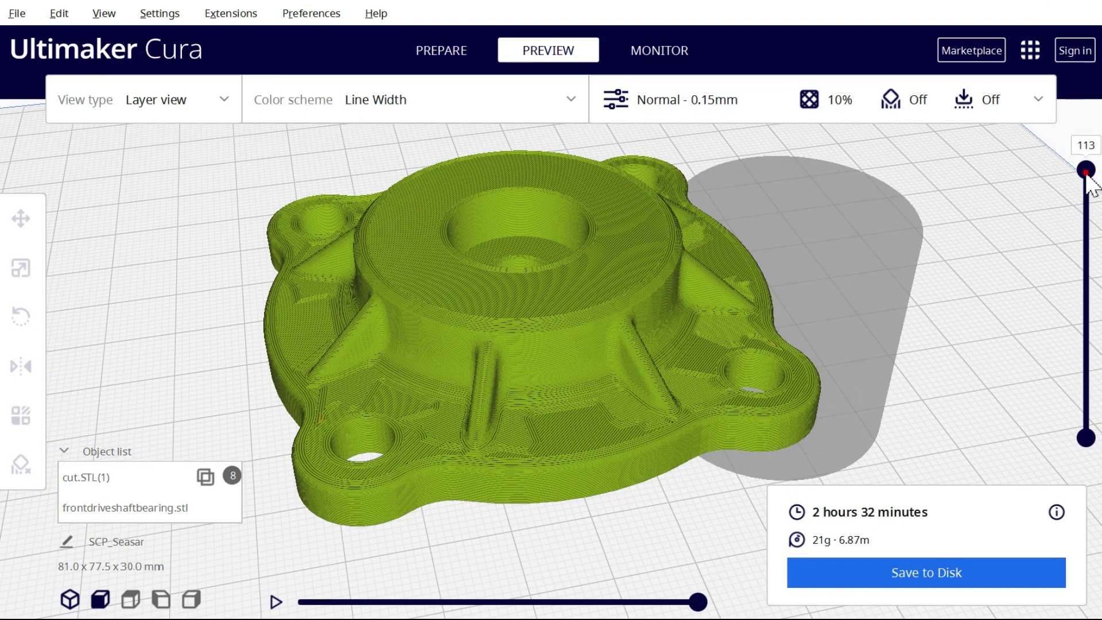
pyautogui.moveTo(1087, 172); pyautogui.dragTo(1076, 270)
pyautogui.moveTo(1061, 195); pyautogui.dragTo(1062, 164)
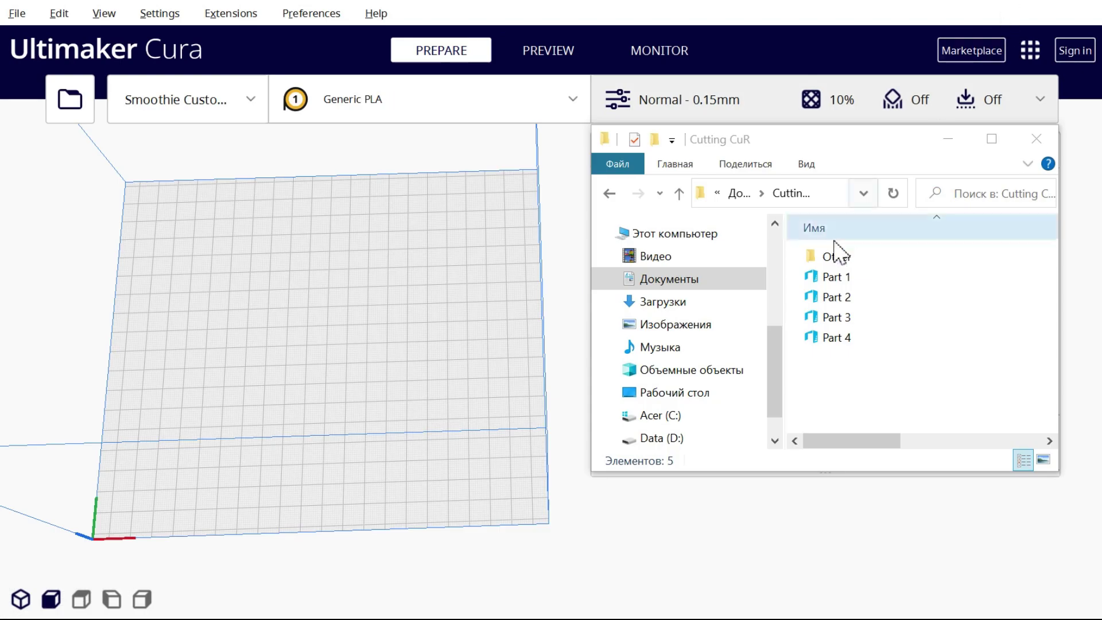
# Load Part 1, Part 2, Part 3 and Part 4 from the Cutting CuR folder onto the build plate, and minimise the folder window
pyautogui.moveTo(821, 277); pyautogui.dragTo(382, 288)
pyautogui.moveTo(827, 297); pyautogui.dragTo(411, 301)
pyautogui.moveTo(837, 318); pyautogui.dragTo(450, 311)
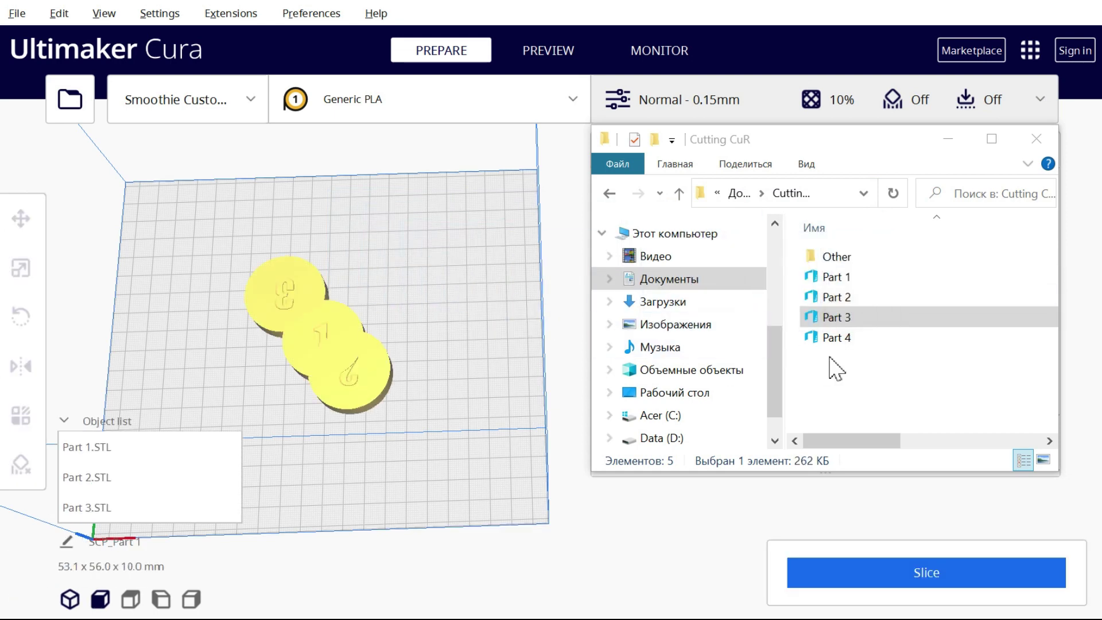
pyautogui.moveTo(850, 338); pyautogui.dragTo(438, 300)
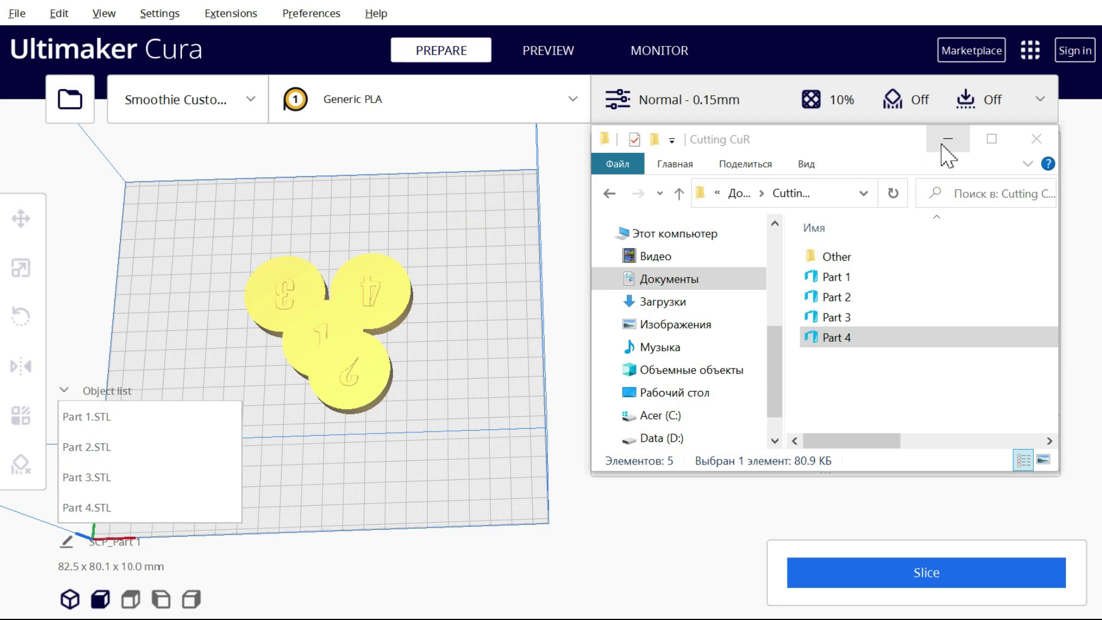
pyautogui.click(944, 142)
pyautogui.click(841, 98)
# Move the number 4 disc against the number 3 disc to complete an overlapping row of all four parts
pyautogui.moveTo(438, 290); pyautogui.dragTo(591, 325, button='right')
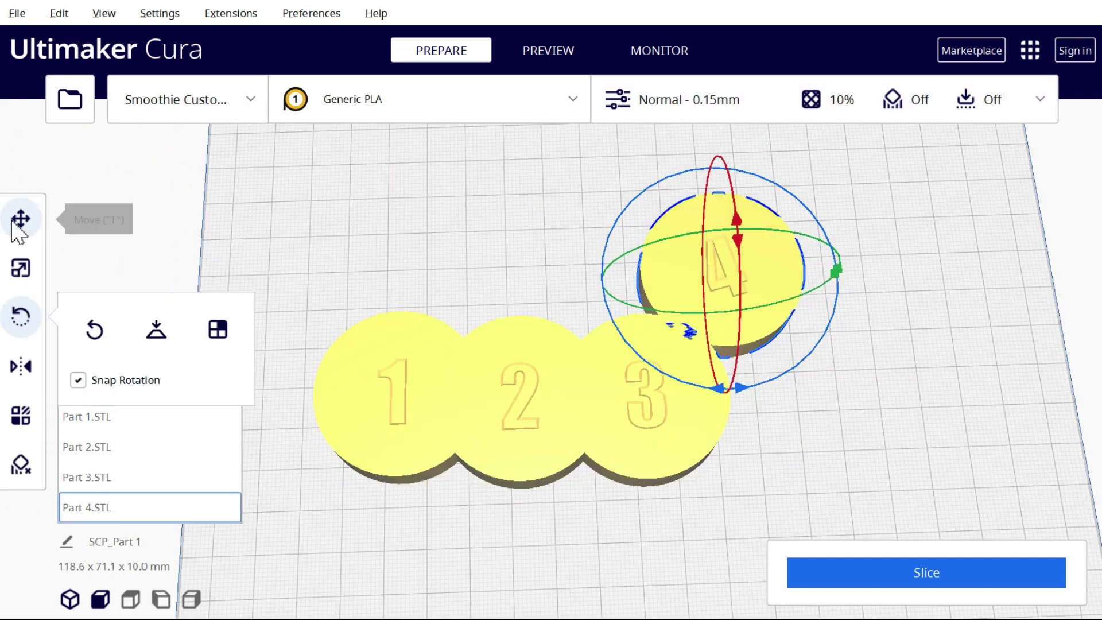
pyautogui.click(17, 224)
pyautogui.moveTo(710, 315); pyautogui.dragTo(765, 426)
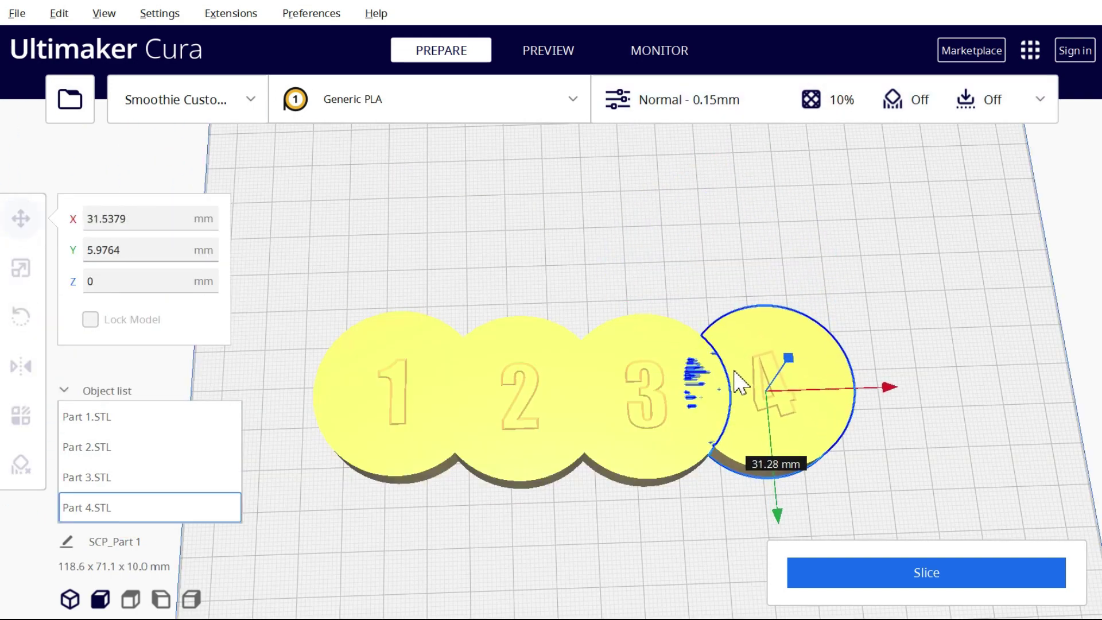
pyautogui.click(866, 499)
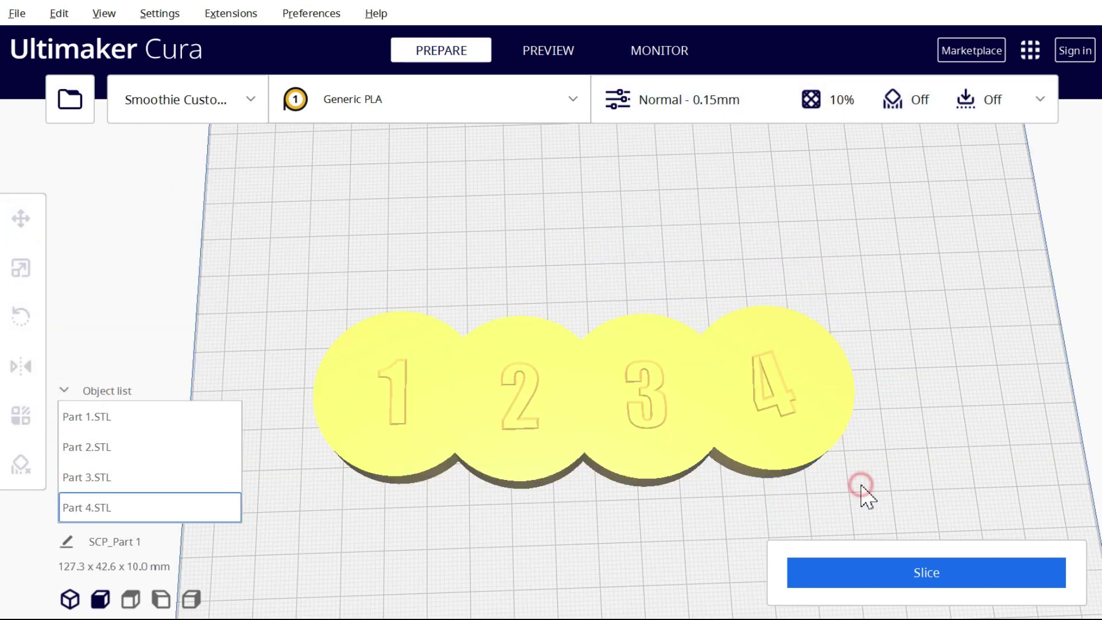
# Slice the four overlapping discs and preview them up to the top layer
pyautogui.click(886, 577)
pyautogui.click(844, 580)
pyautogui.moveTo(1086, 173); pyautogui.dragTo(1082, 150)
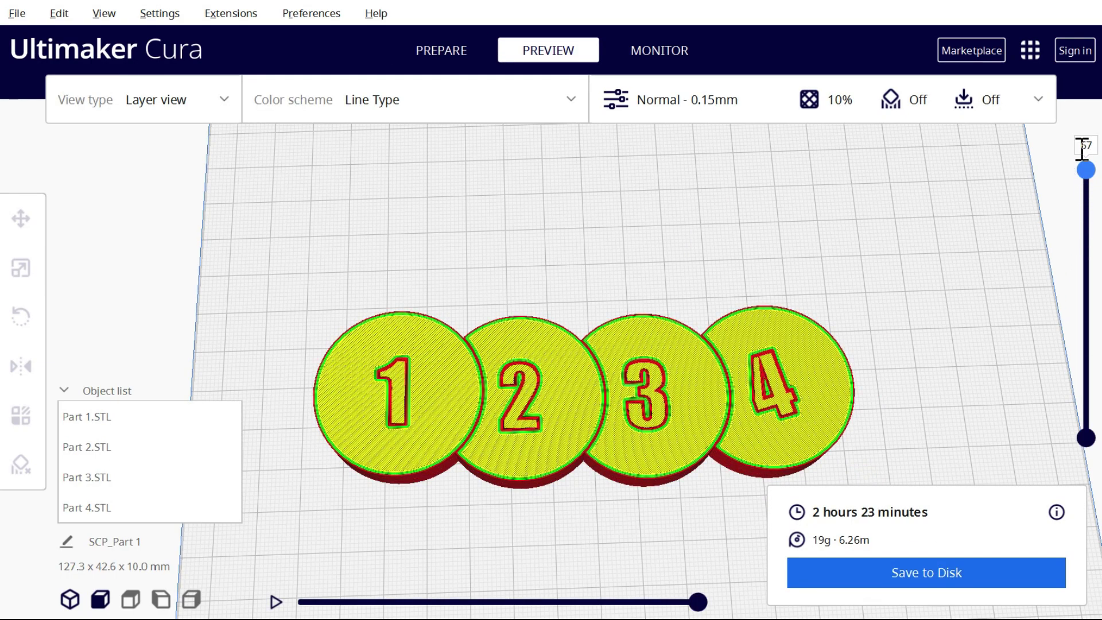
# Add Wall Line Count, Top Layers, Bottom Layers and Infill Density overrides to Part 3 and set all of them to 0
pyautogui.click(637, 442)
pyautogui.click(20, 415)
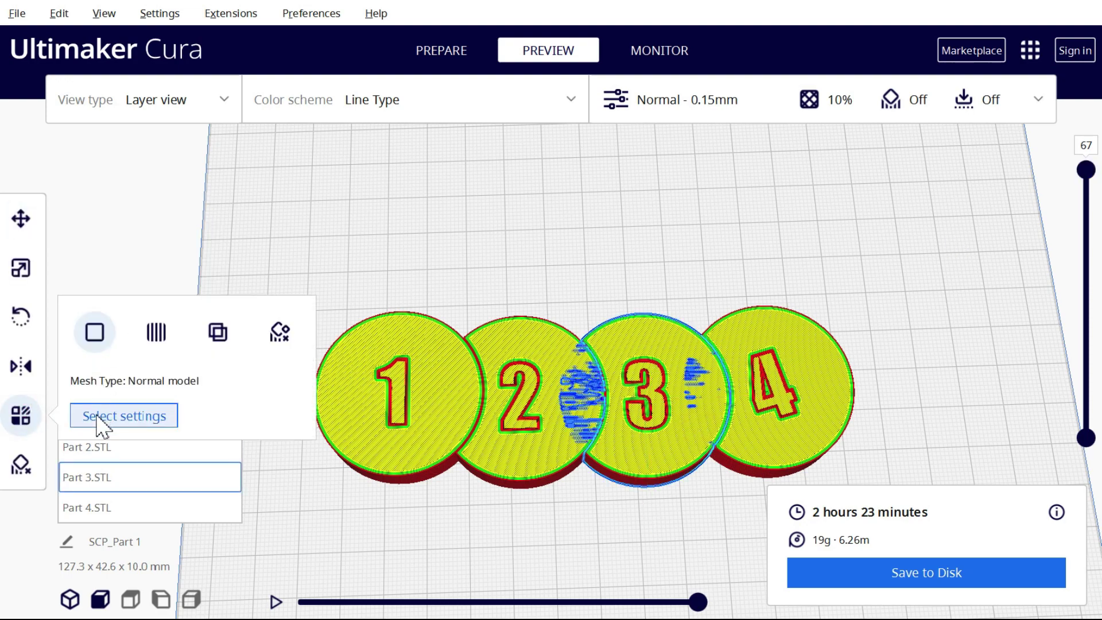
pyautogui.click(102, 418)
pyautogui.click(362, 370)
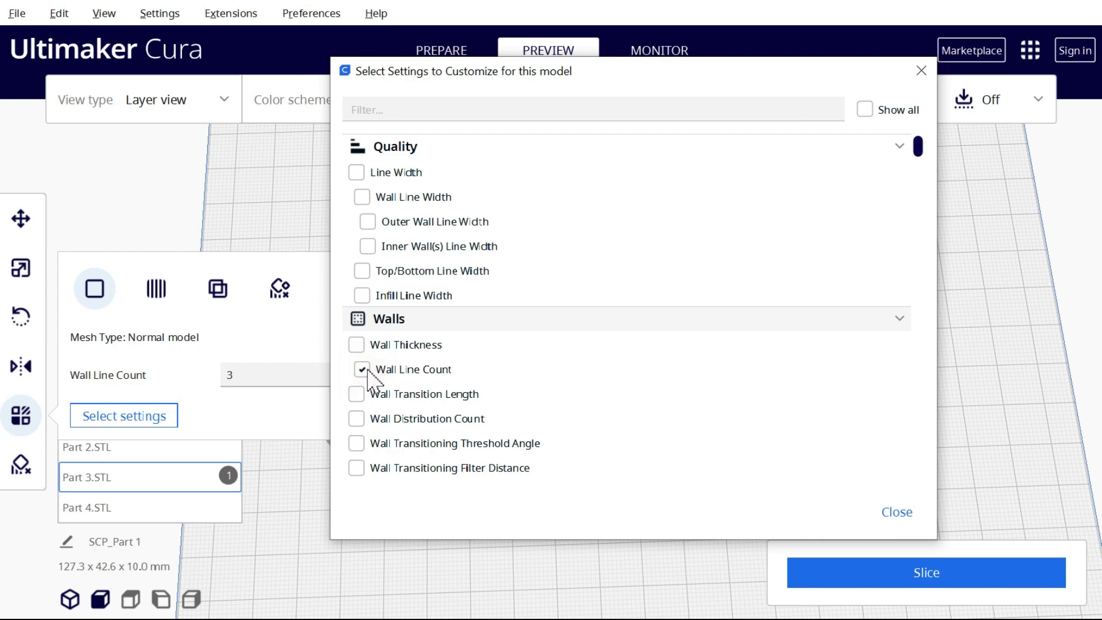
pyautogui.scroll(-15, 363, 373)
pyautogui.click(363, 381)
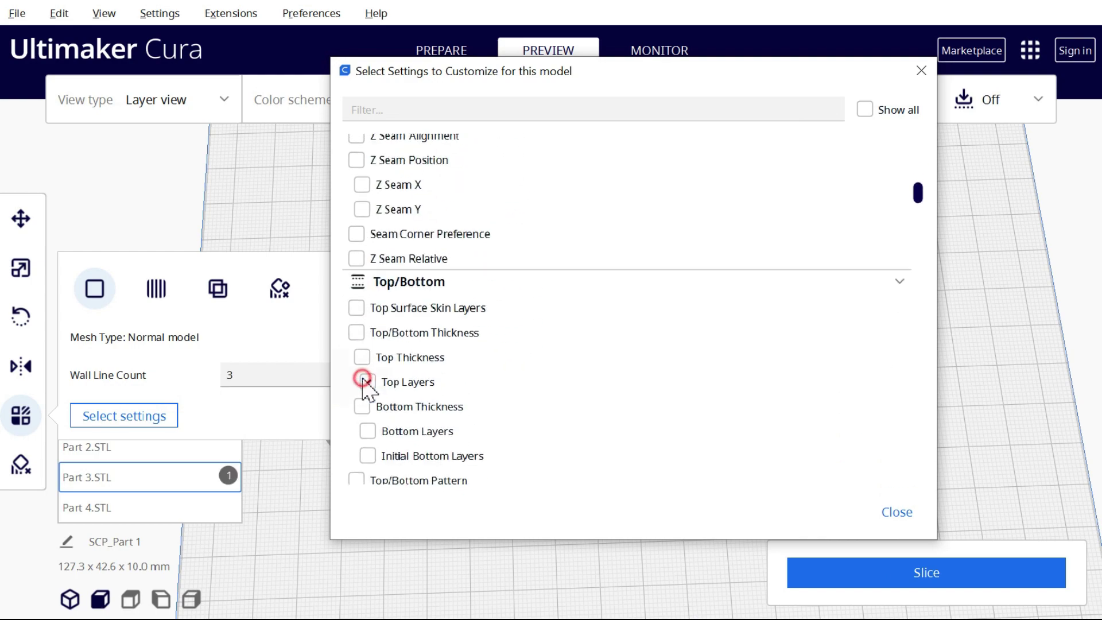
pyautogui.click(368, 431)
pyautogui.scroll(-10, 374, 448)
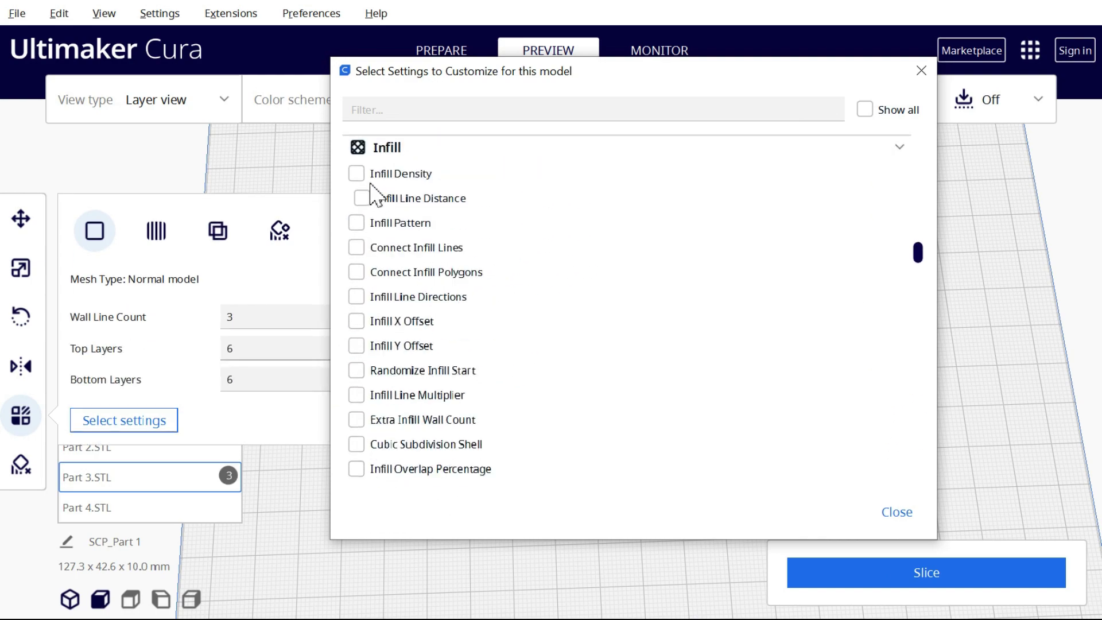
pyautogui.click(358, 175)
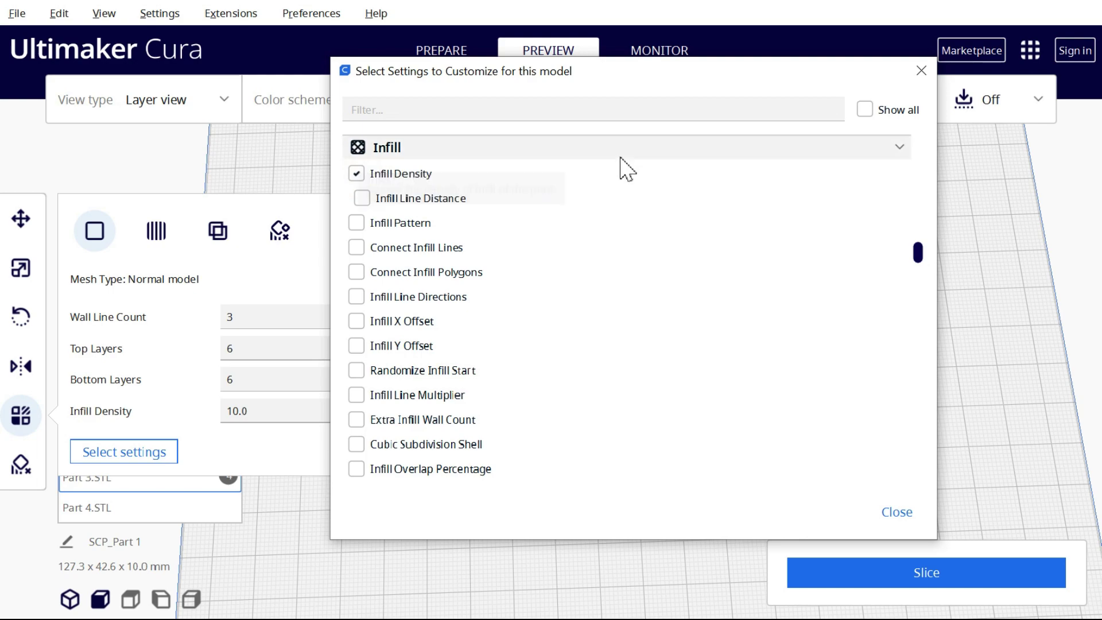
pyautogui.click(921, 71)
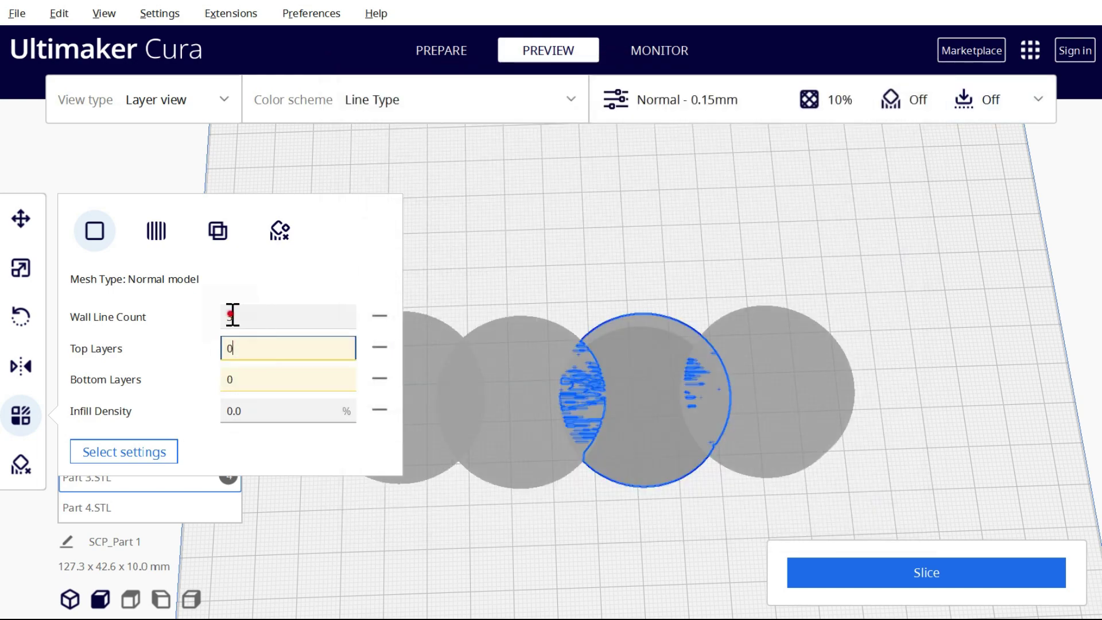
# Add a Line Width override of 1 mm to Part 1
pyautogui.click(404, 427)
pyautogui.click(151, 417)
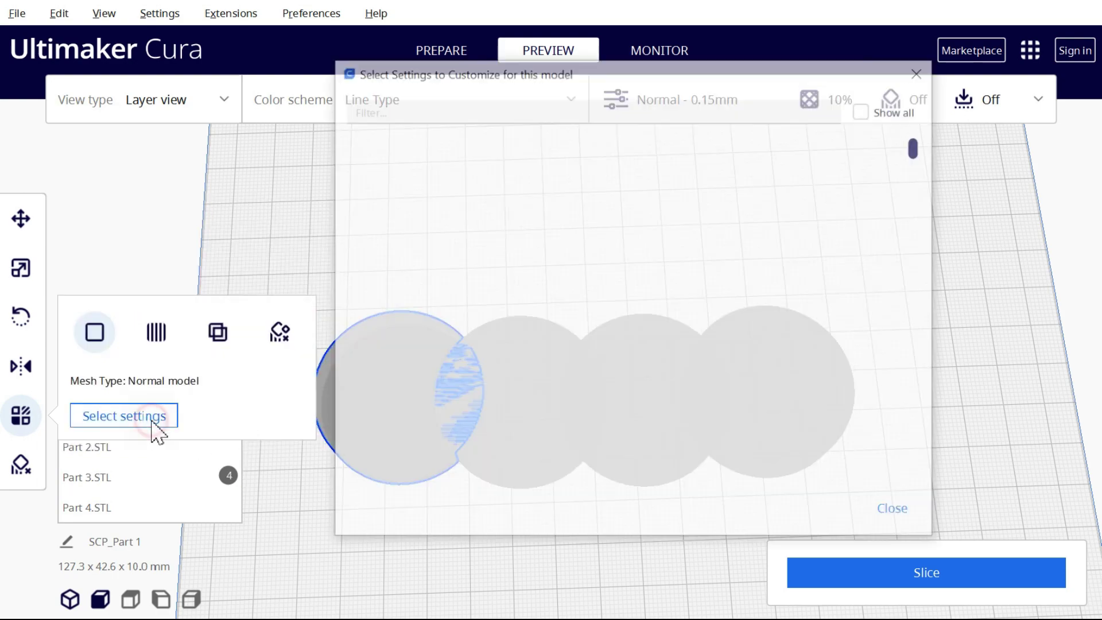
pyautogui.click(357, 175)
pyautogui.click(896, 512)
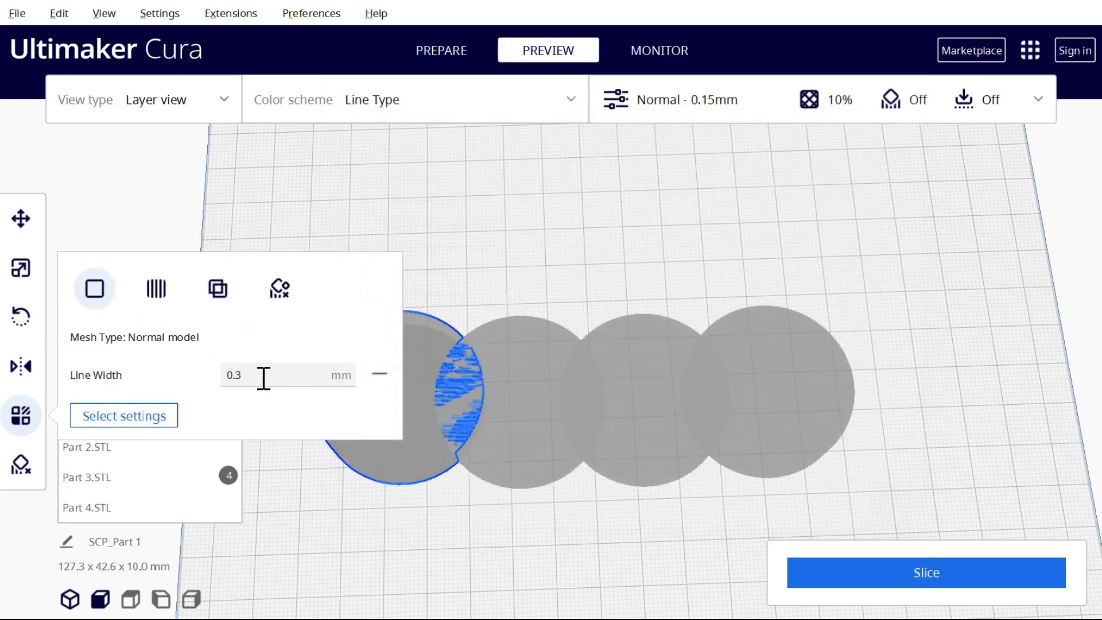
pyautogui.write('1')
pyautogui.click(488, 531)
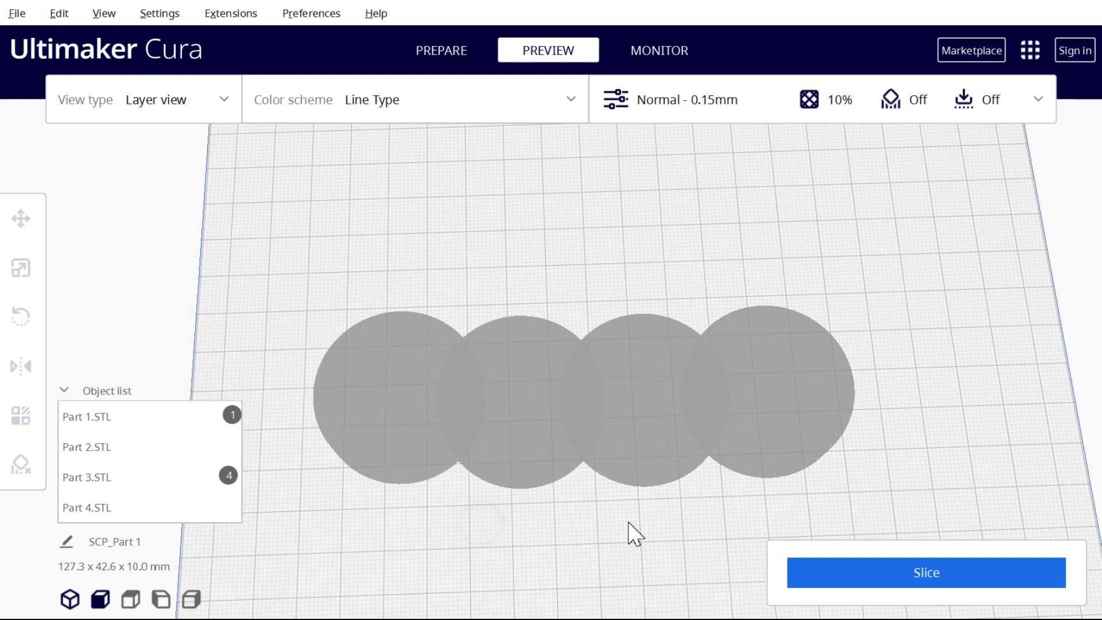
# Reslice the discs with the overrides, review the settings of Part 3 and Part 1, and inspect the lower and upper layers
pyautogui.click(944, 578)
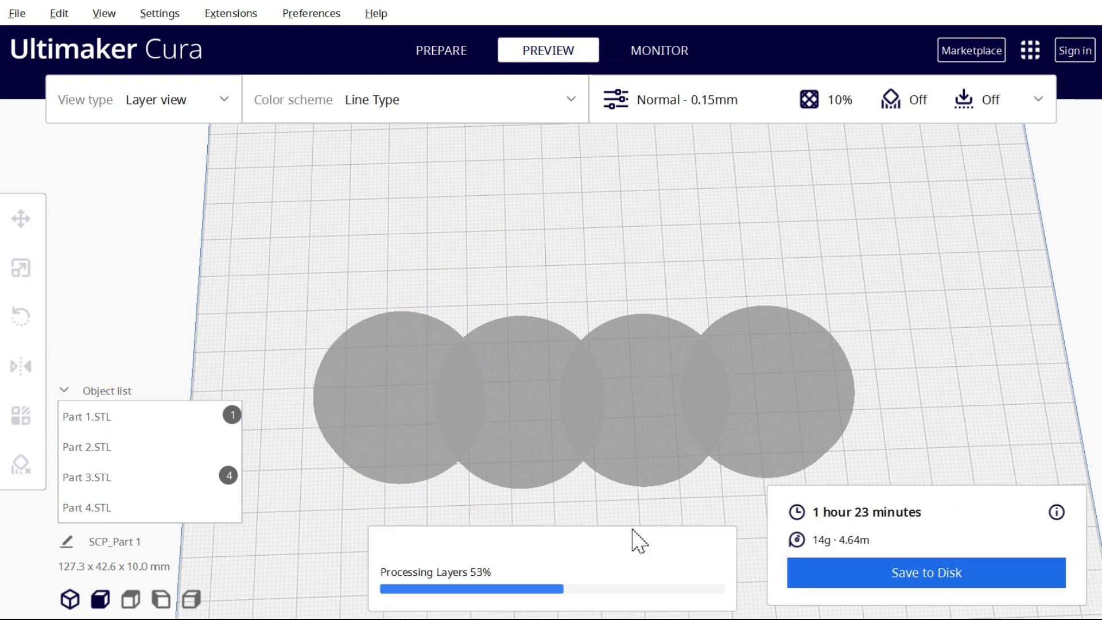
pyautogui.moveTo(525, 524); pyautogui.dragTo(826, 351, button='middle')
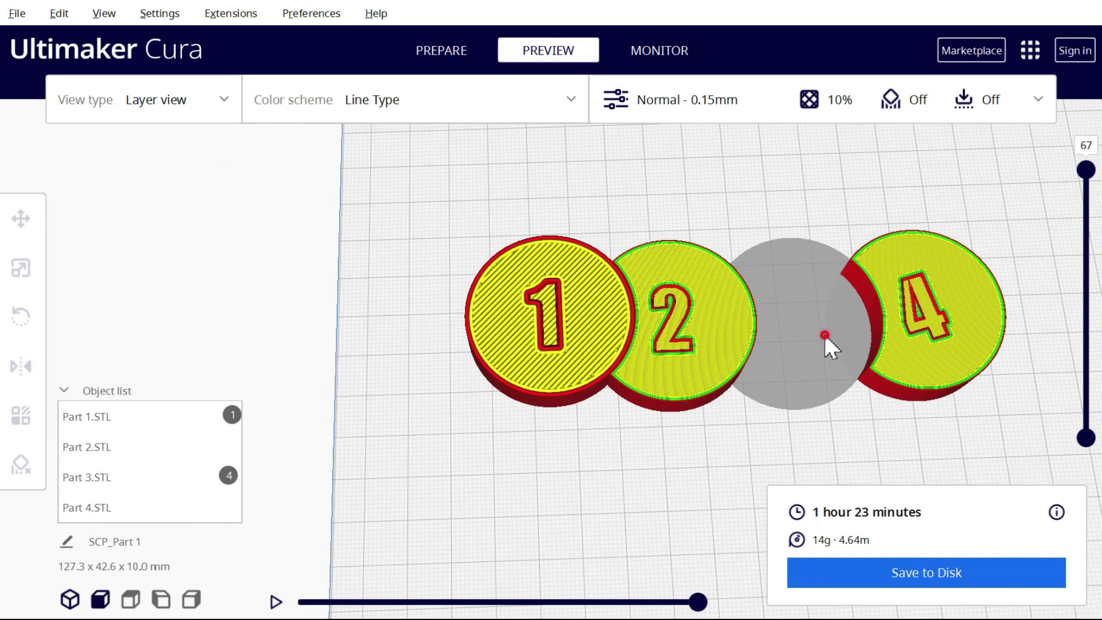
pyautogui.click(825, 345)
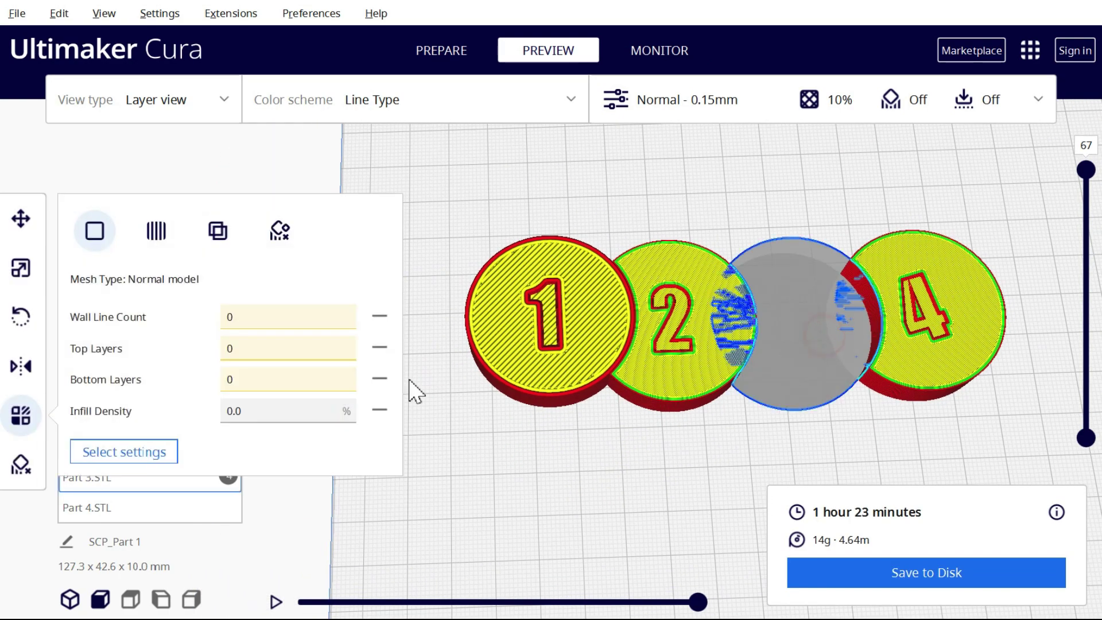
pyautogui.click(565, 391)
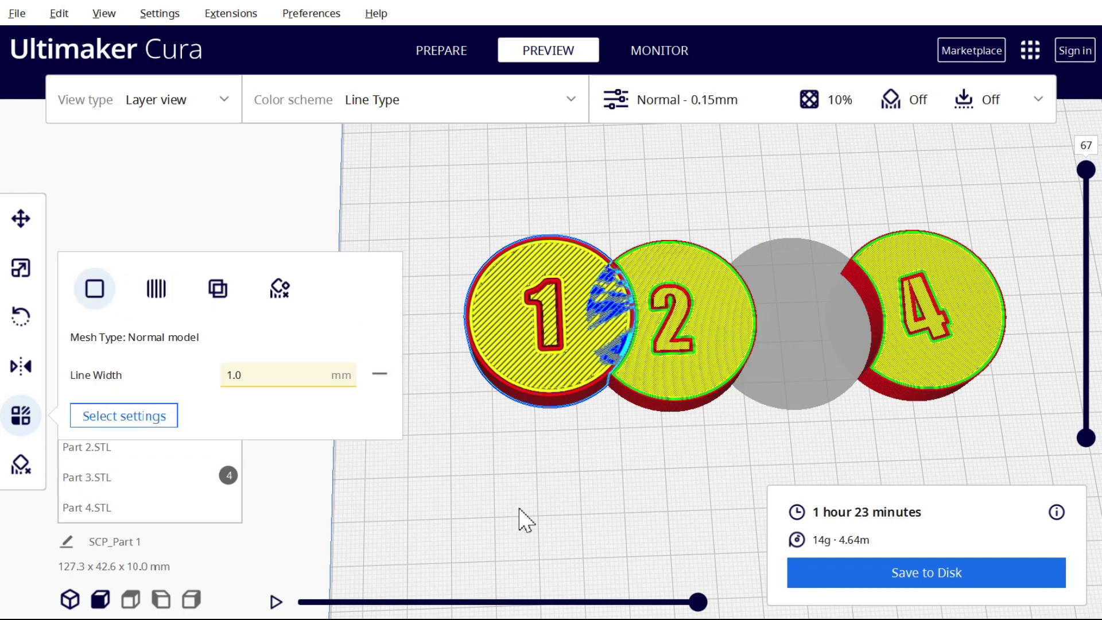
pyautogui.click(694, 468)
pyautogui.moveTo(1098, 172); pyautogui.dragTo(1044, 475)
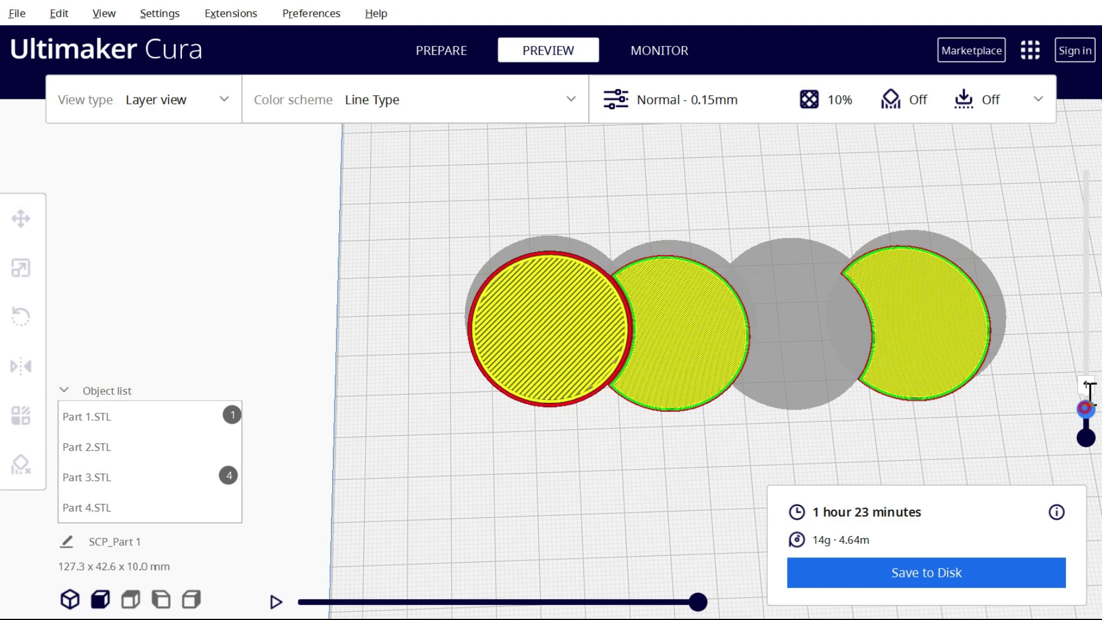
pyautogui.moveTo(1086, 402); pyautogui.dragTo(1086, 172)
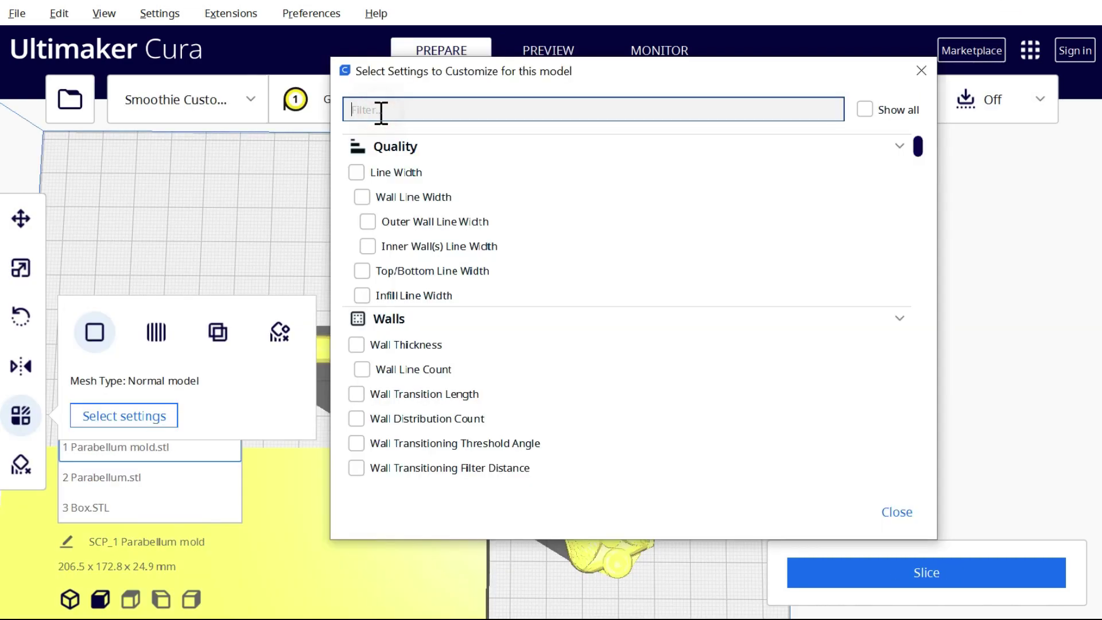
# Add all four mold overrides to 1 Parabellum mold.stl, enable Mold, and set Minimal Mold Width to 2 mm
pyautogui.write('mold')
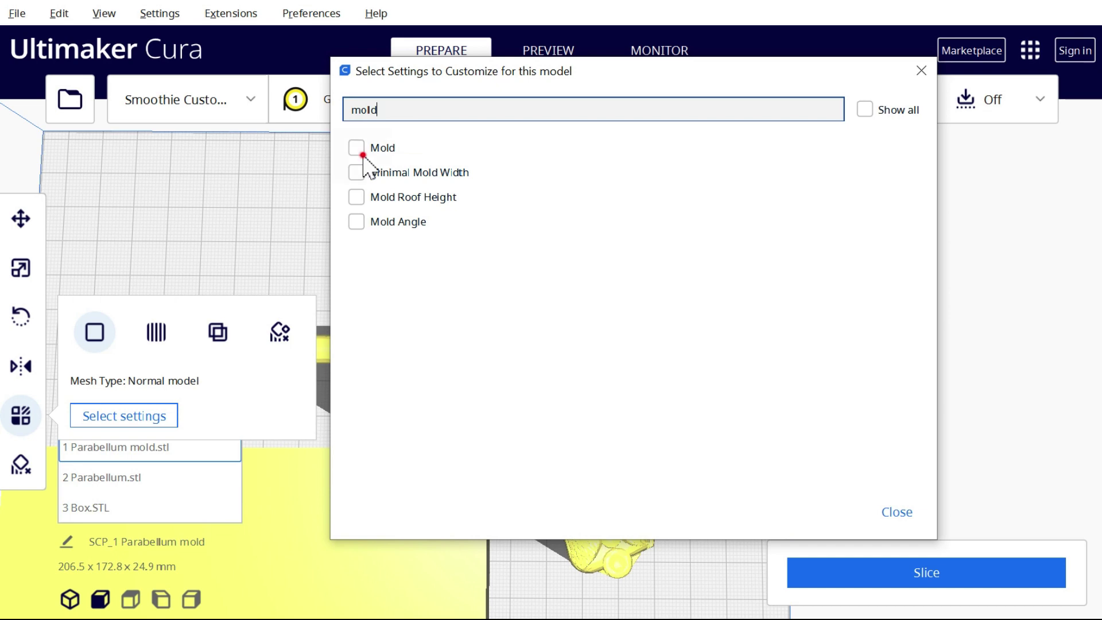
pyautogui.click(362, 154)
pyautogui.click(358, 172)
pyautogui.click(358, 197)
pyautogui.click(357, 222)
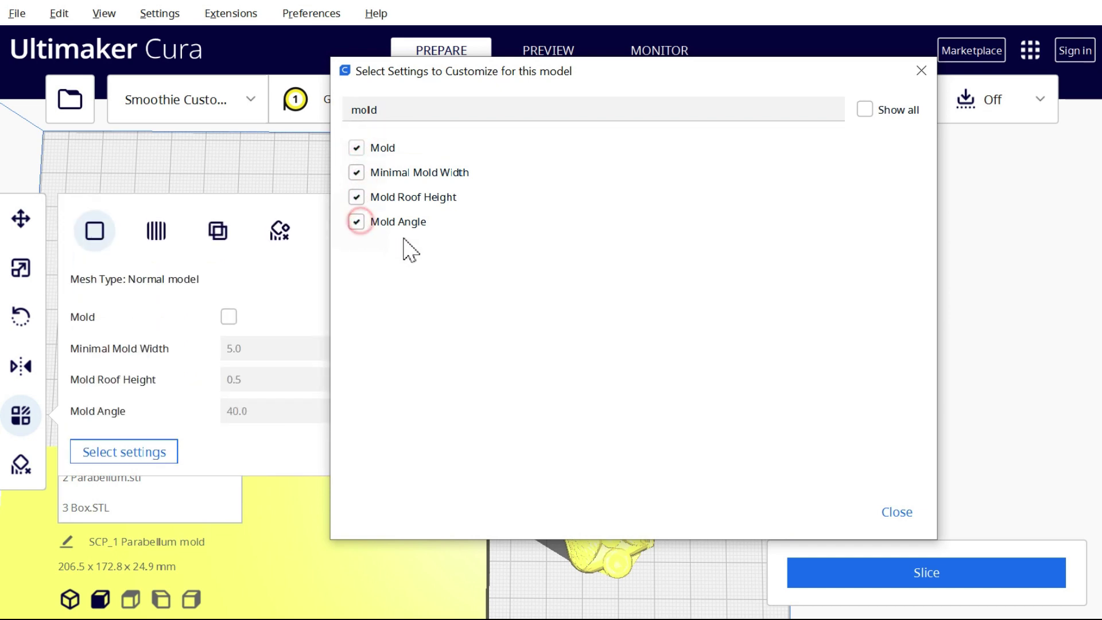
pyautogui.click(897, 512)
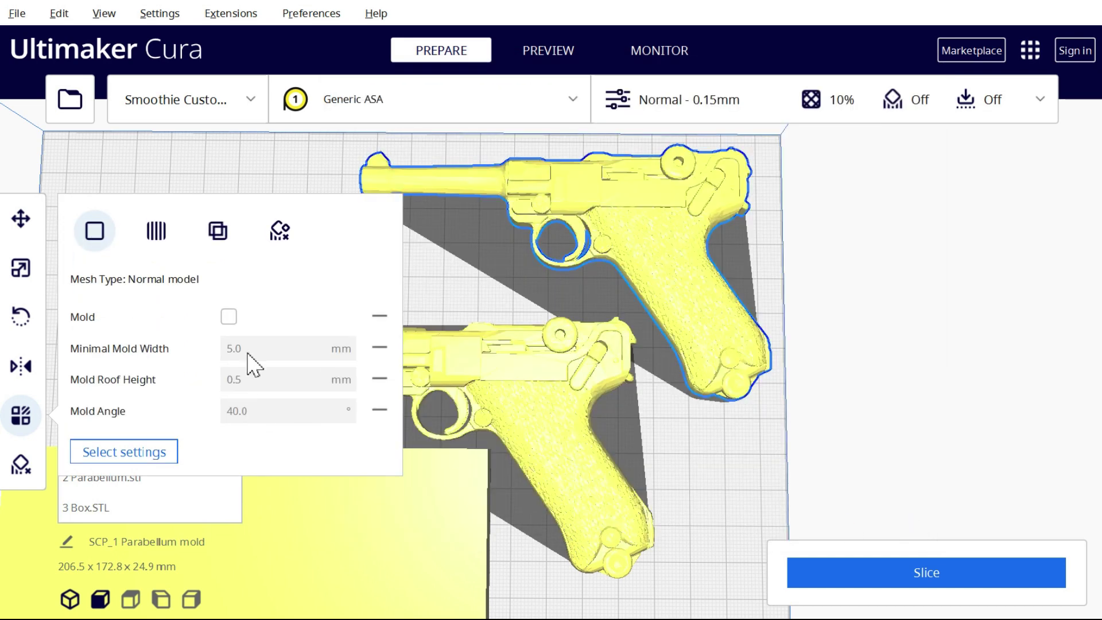
pyautogui.click(229, 317)
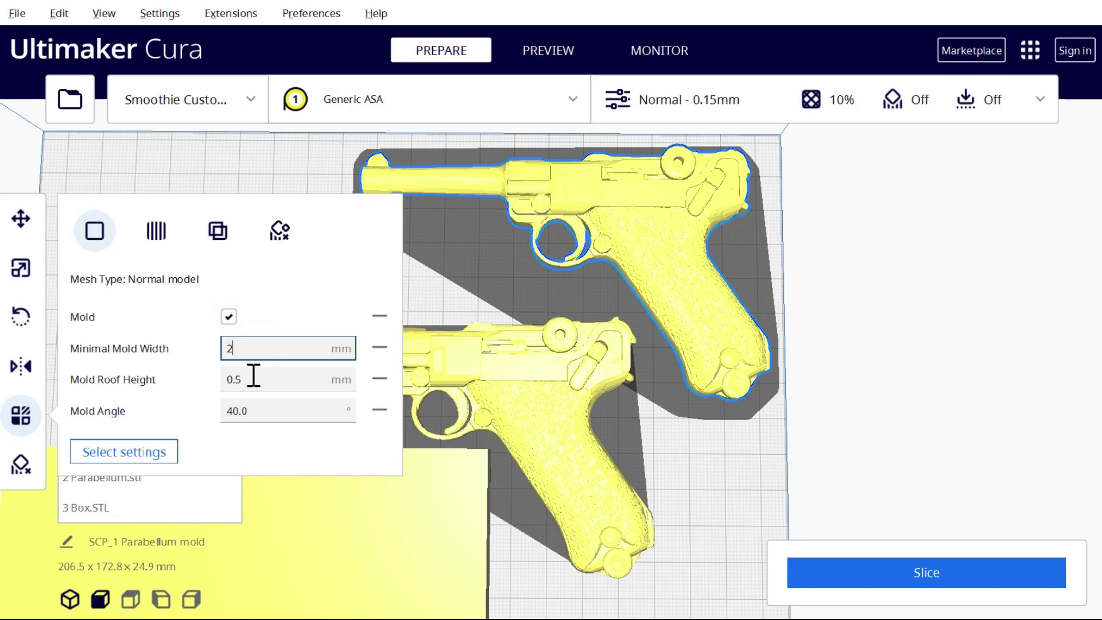
pyautogui.press('Tab')
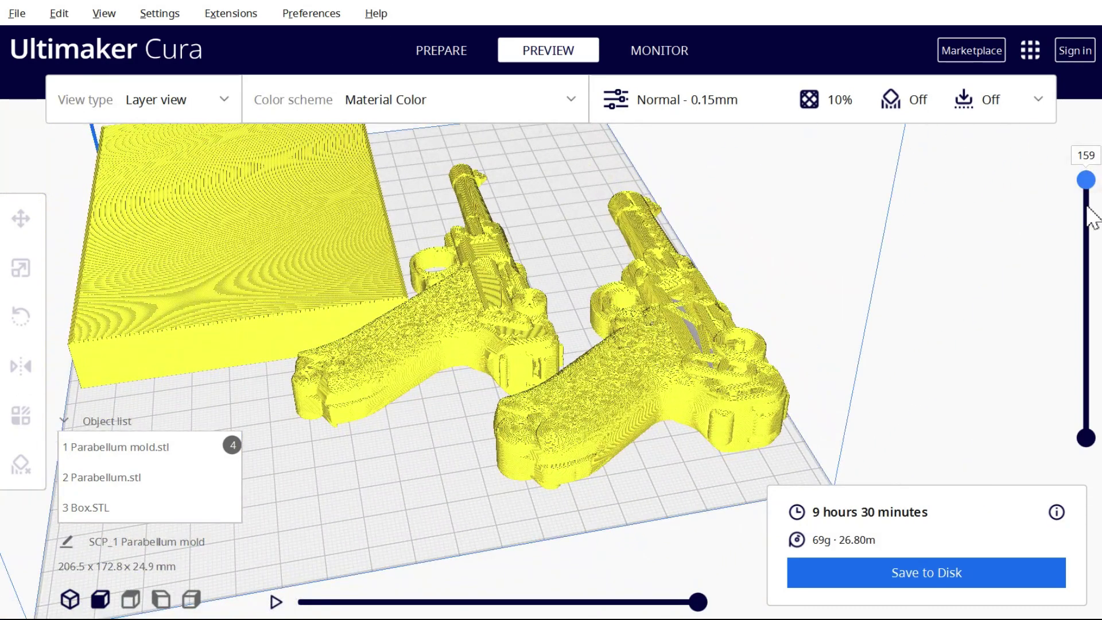
# Inspect the sliced pistols' layers and review the per-model overrides of 1 Parabellum mold.stl and 2 Parabellum.stl
pyautogui.moveTo(1089, 209); pyautogui.dragTo(1060, 159)
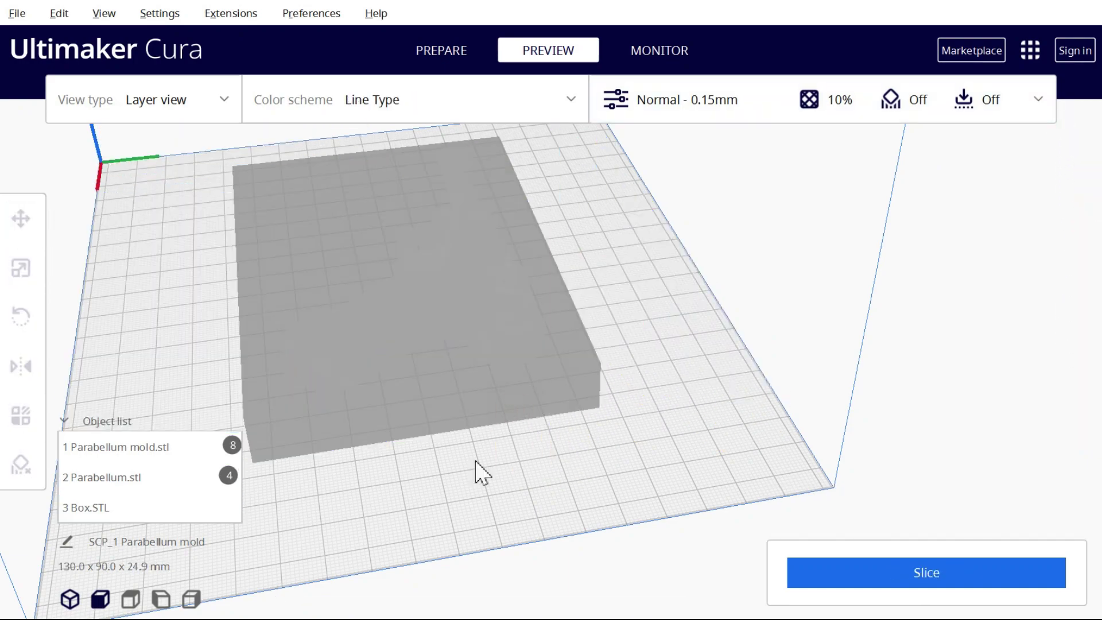
pyautogui.click(147, 457)
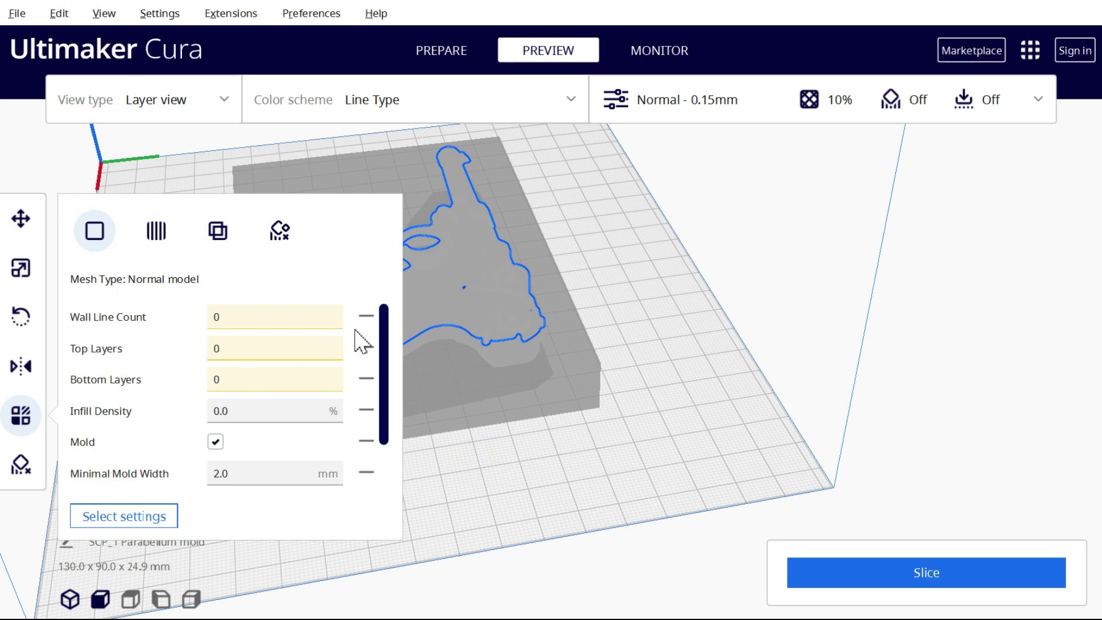
pyautogui.scroll(-2, 387, 321)
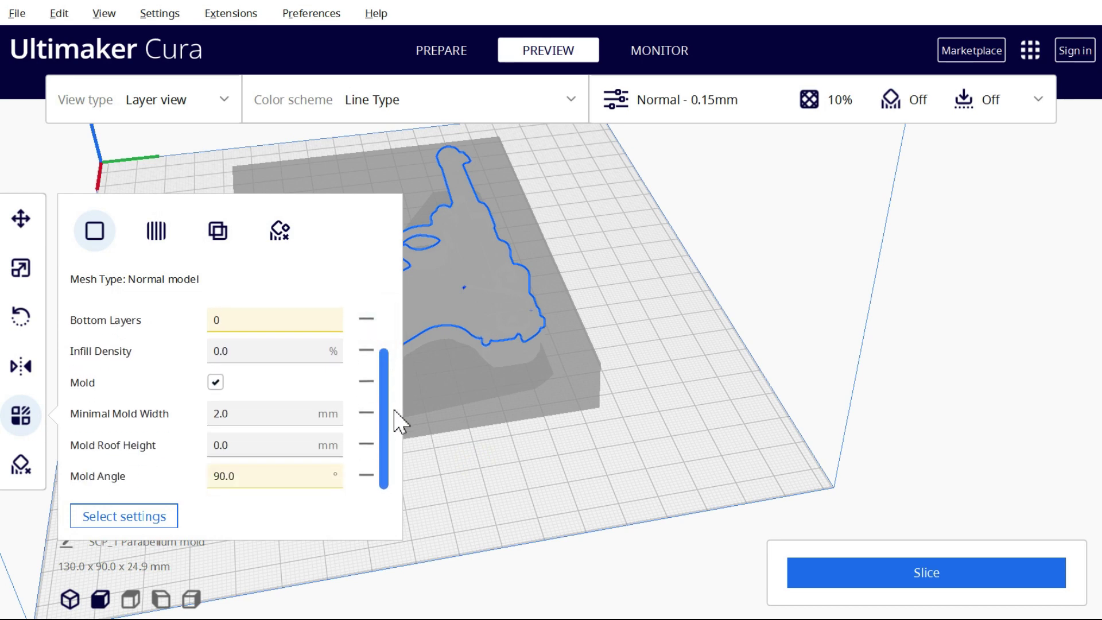
pyautogui.click(111, 475)
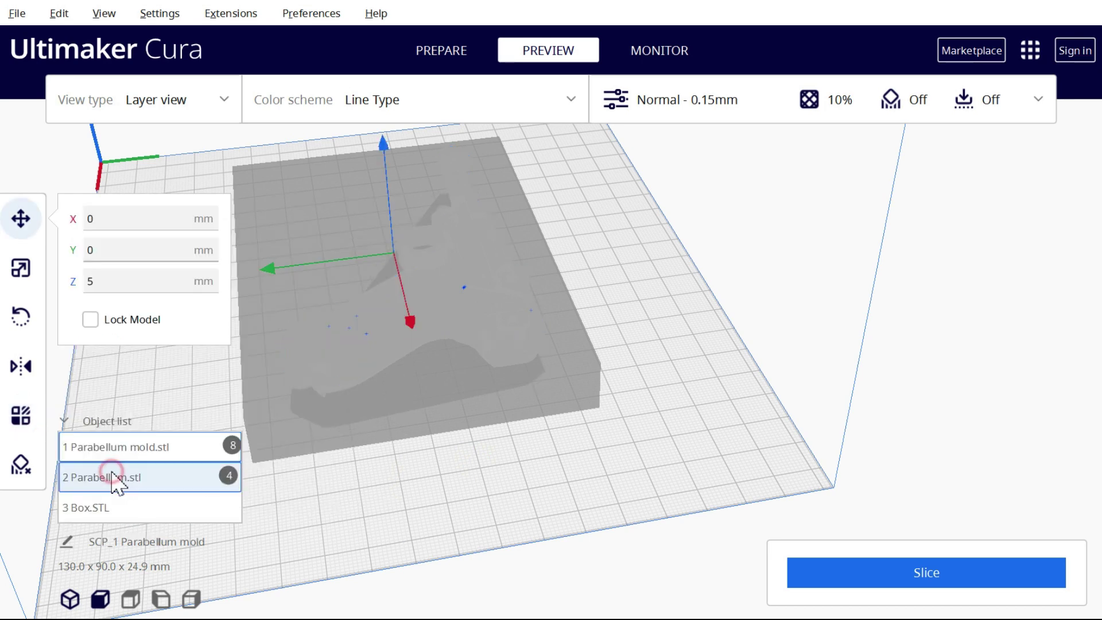
pyautogui.click(29, 414)
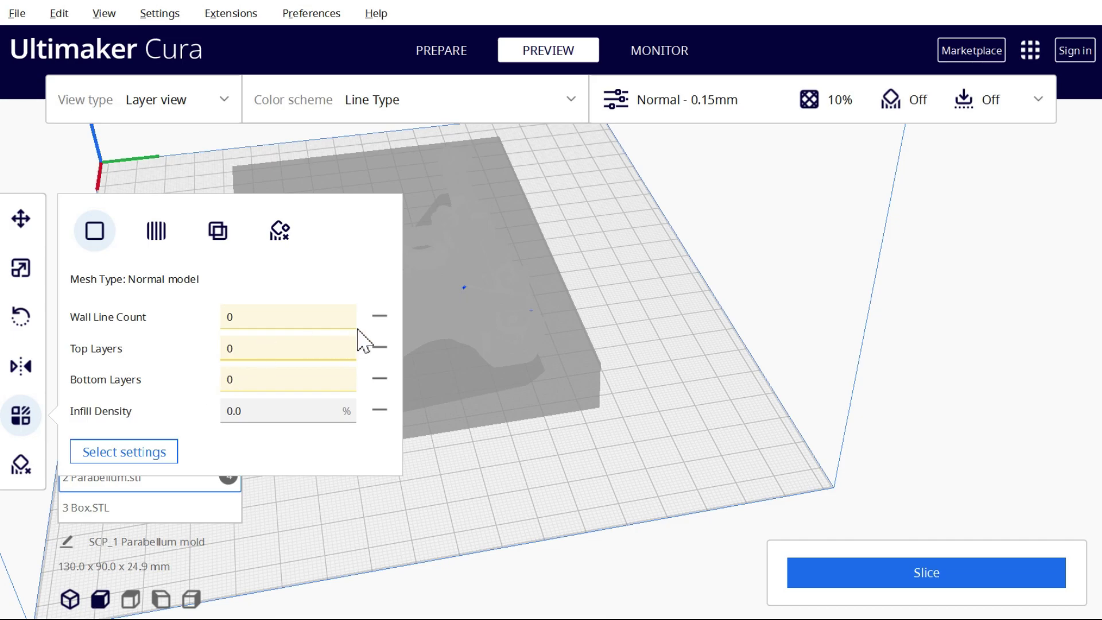
# Slice the box with both embedded pistol models and inspect the pistol-shaped cavity in the preview
pyautogui.click(943, 577)
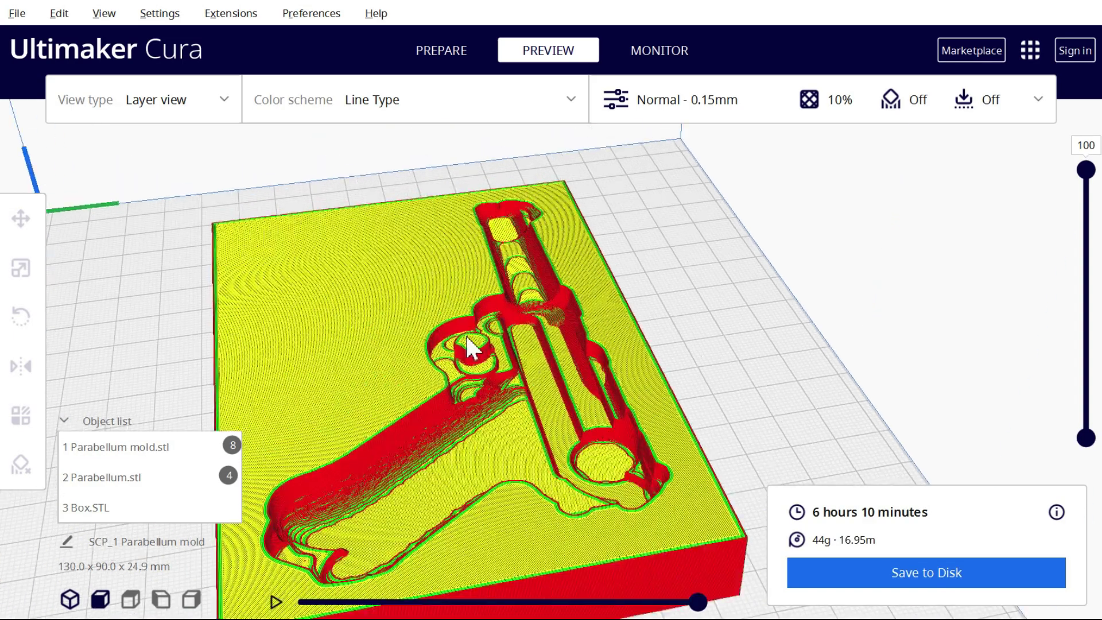
pyautogui.moveTo(468, 347); pyautogui.dragTo(150, 278, button='right')
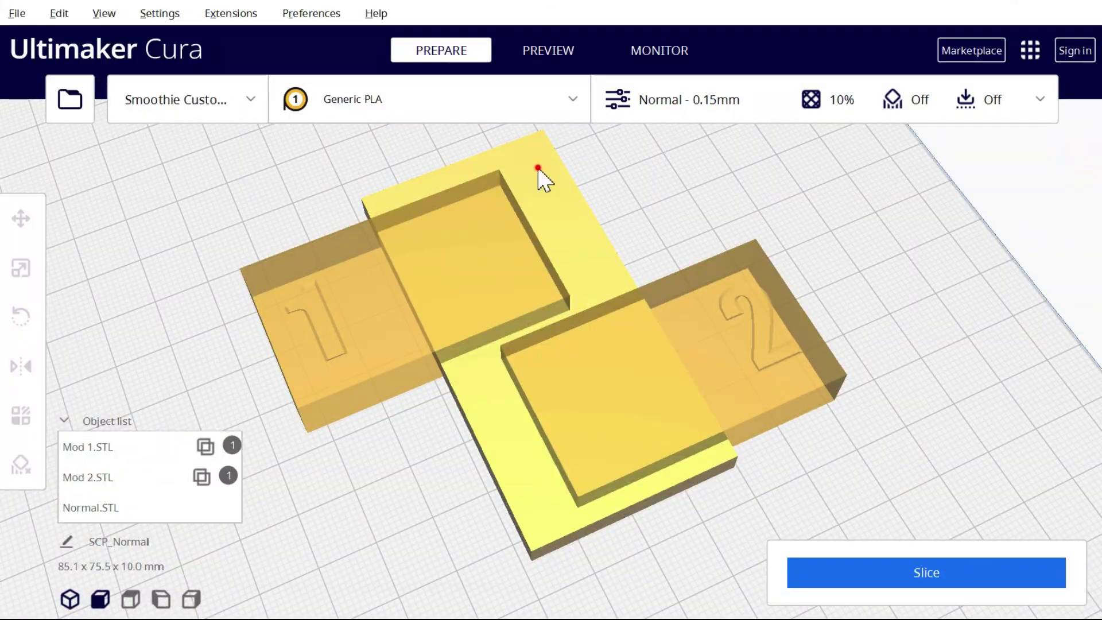
# Examine the mesh types and per-model settings of Normal.STL and the overlapping Mod 1.STL
pyautogui.click(538, 169)
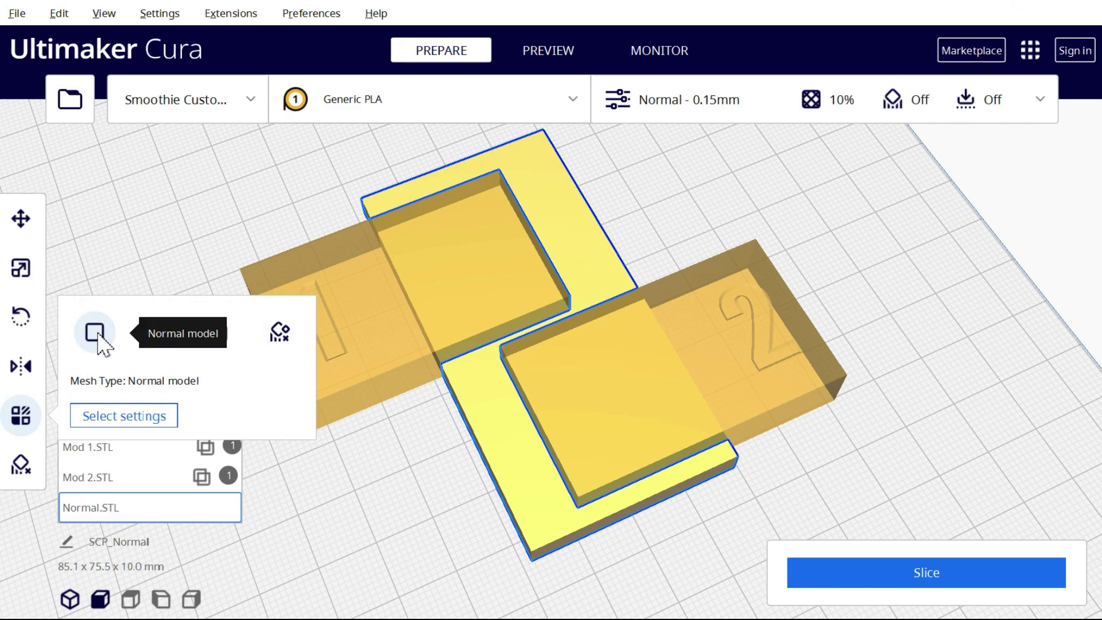
pyautogui.click(123, 234)
pyautogui.click(273, 283)
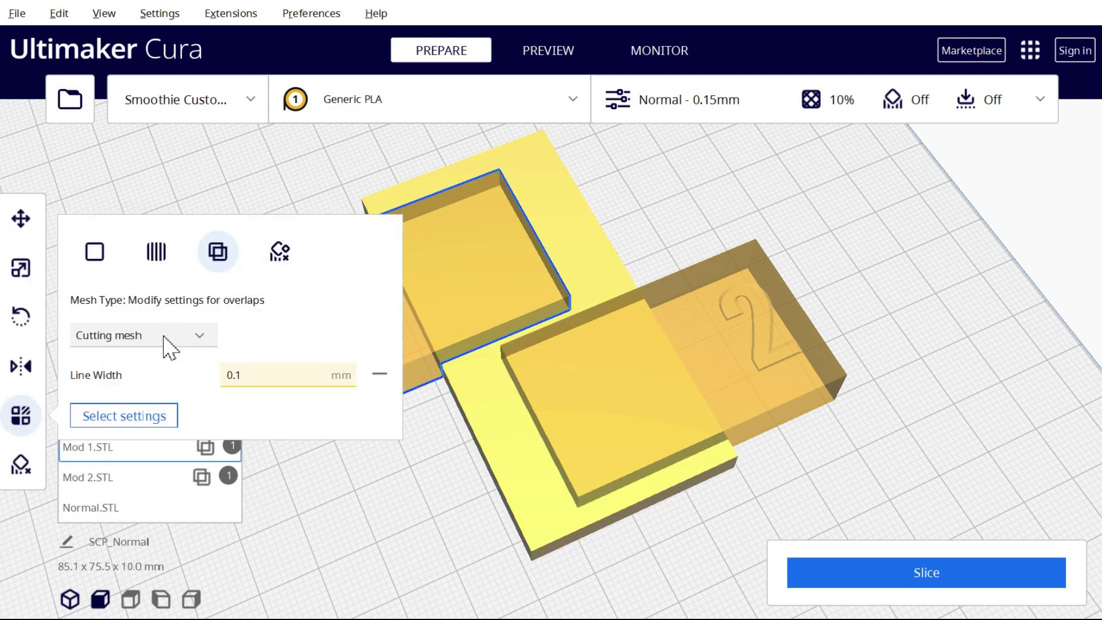
# Check Mod 2.STL's per-model settings, slice the overlapping models, and inspect their differing line widths in the layer preview
pyautogui.click(763, 574)
pyautogui.click(771, 386)
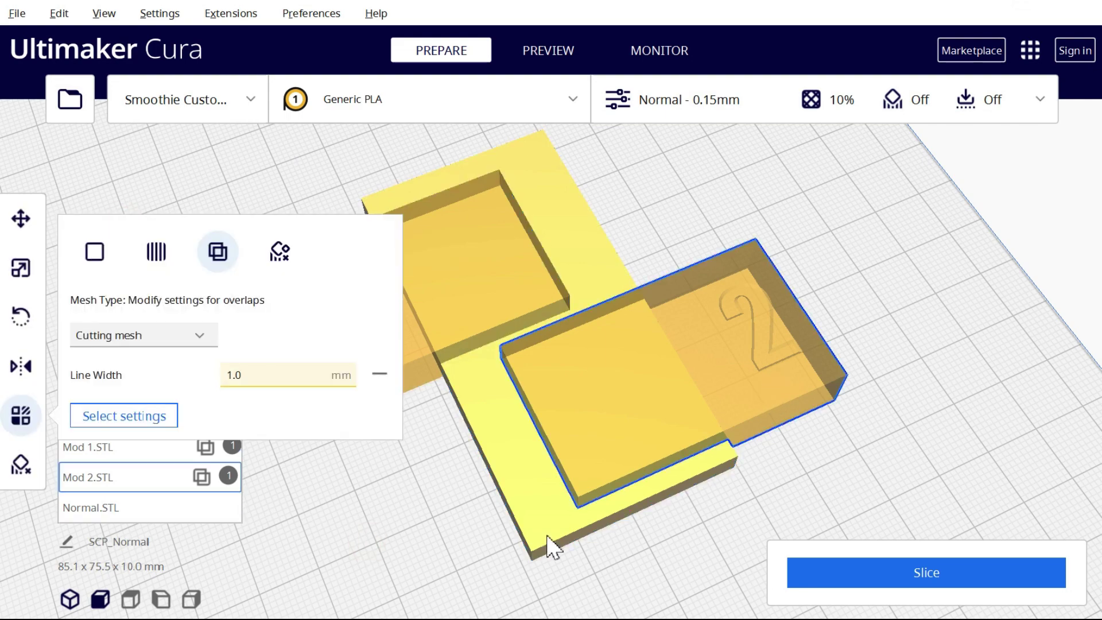
pyautogui.click(758, 574)
pyautogui.click(855, 588)
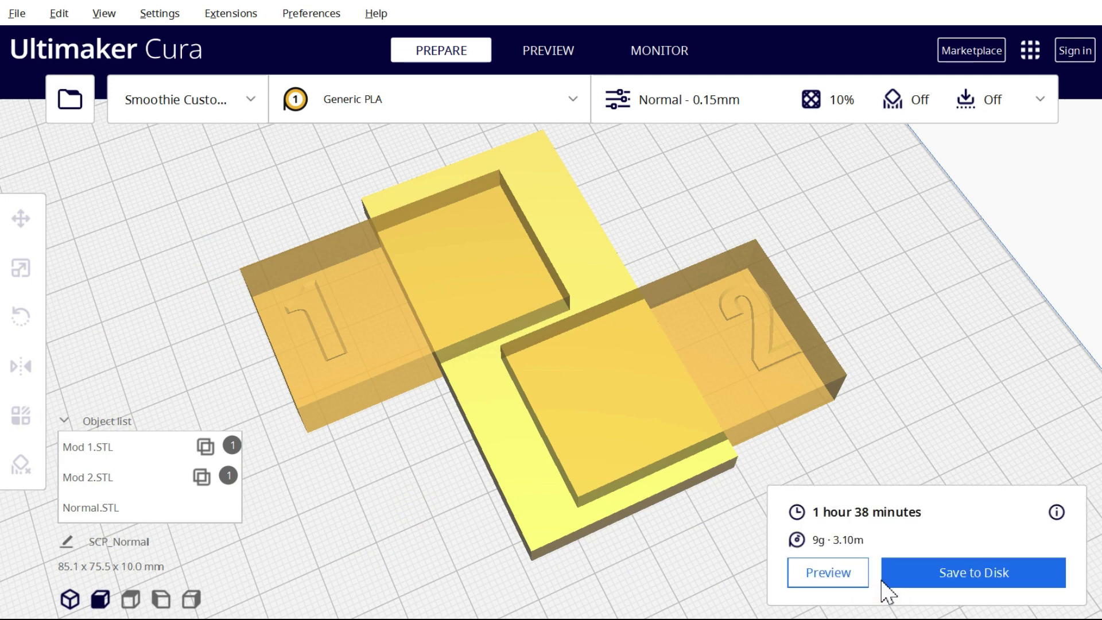
pyautogui.click(530, 56)
pyautogui.moveTo(1081, 283)
pyautogui.mouseDown()
pyautogui.moveTo(1089, 268)
pyautogui.moveTo(1090, 289)
pyautogui.mouseUp()
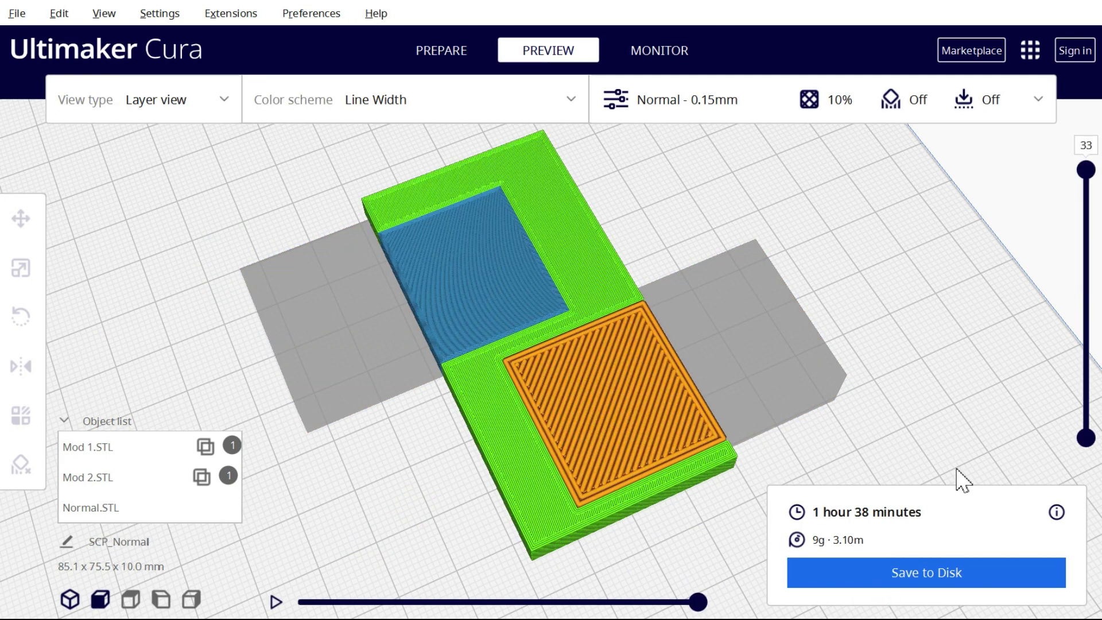
# Move Mod 1.STL to about X 1.4, Y 11.9 mm so it overlaps Mod 2.STL, re-slice, and examine the layers
pyautogui.click(364, 369)
pyautogui.moveTo(456, 401); pyautogui.dragTo(537, 505)
pyautogui.click(881, 571)
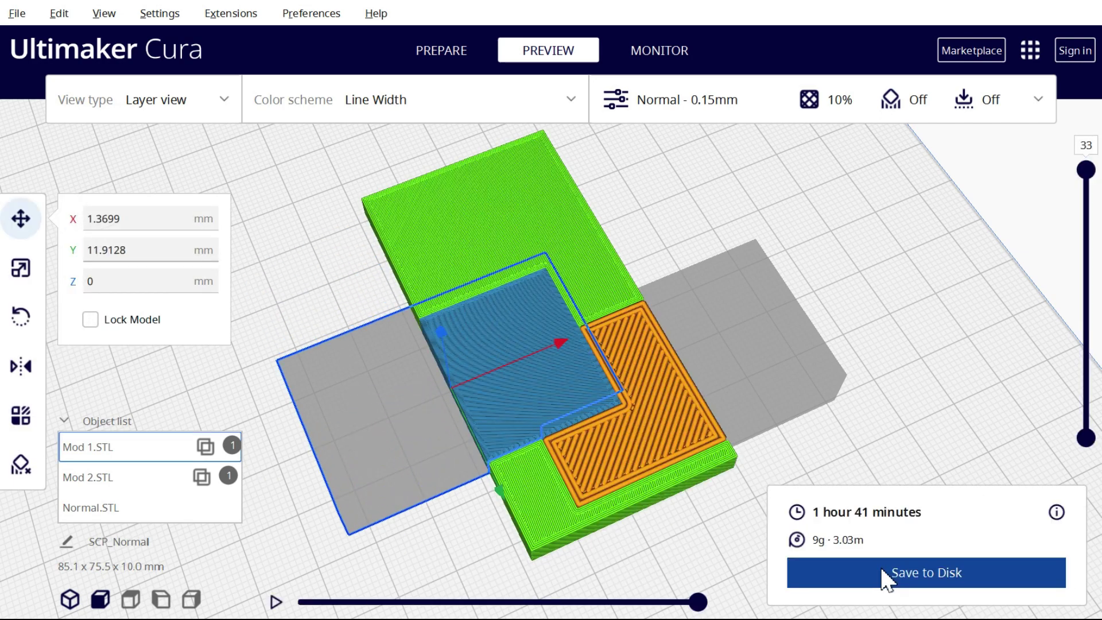
pyautogui.moveTo(1092, 188); pyautogui.dragTo(1086, 221)
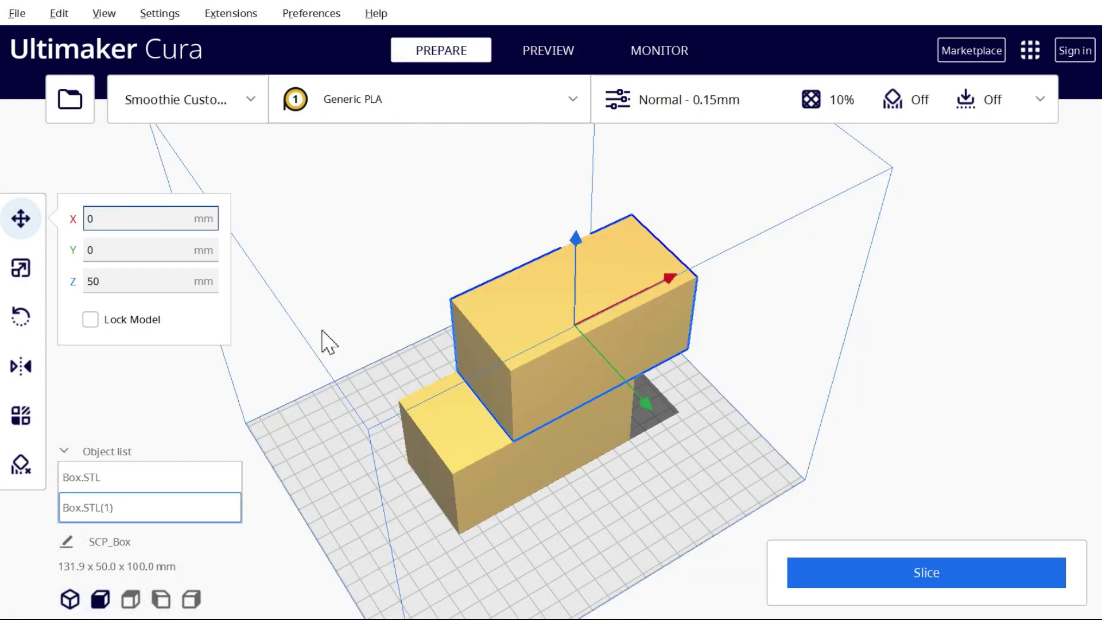
# Align the upper box directly above the lower one at X 0 and show both in the preview
pyautogui.click(328, 343)
pyautogui.click(476, 456)
pyautogui.click(494, 494)
pyautogui.click(535, 56)
pyautogui.click(476, 411)
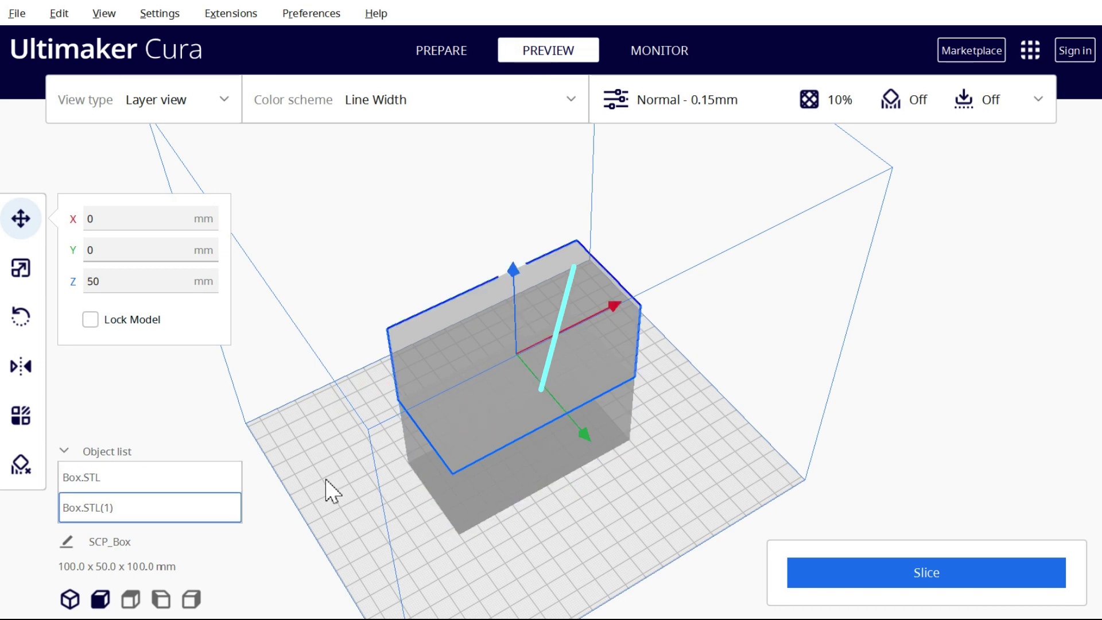
# Group Box.STL and Box.STL(1) into a single object
pyautogui.click(329, 478)
pyautogui.keyDown('ctrl'); pyautogui.click(178, 481); pyautogui.keyUp('ctrl')
pyautogui.keyDown('ctrl'); pyautogui.click(178, 510); pyautogui.keyUp('ctrl')
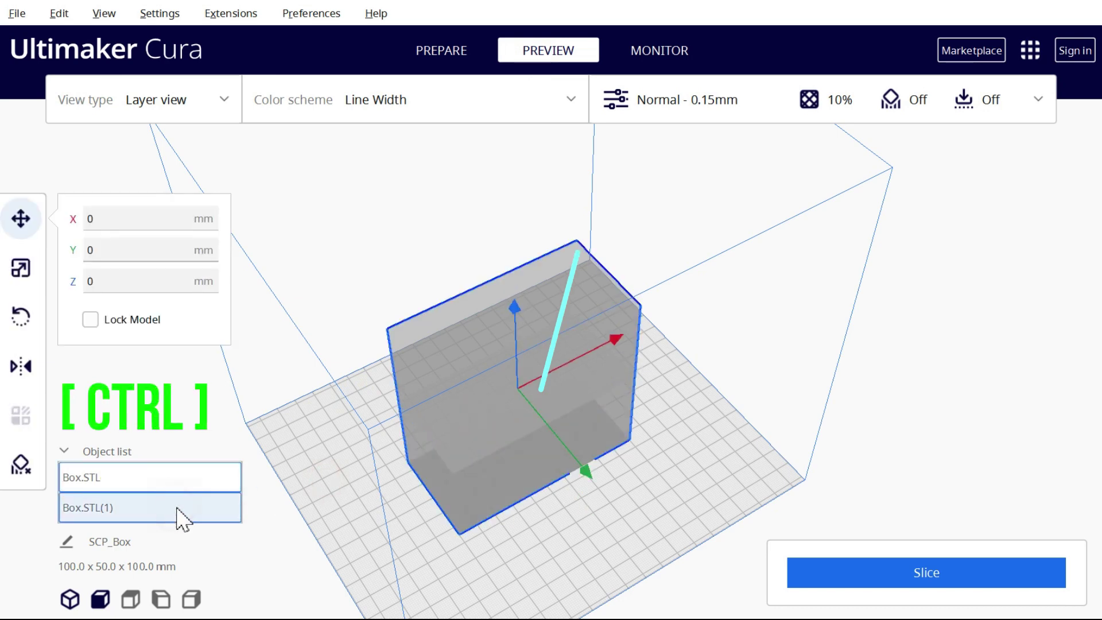
pyautogui.rightClick(178, 517)
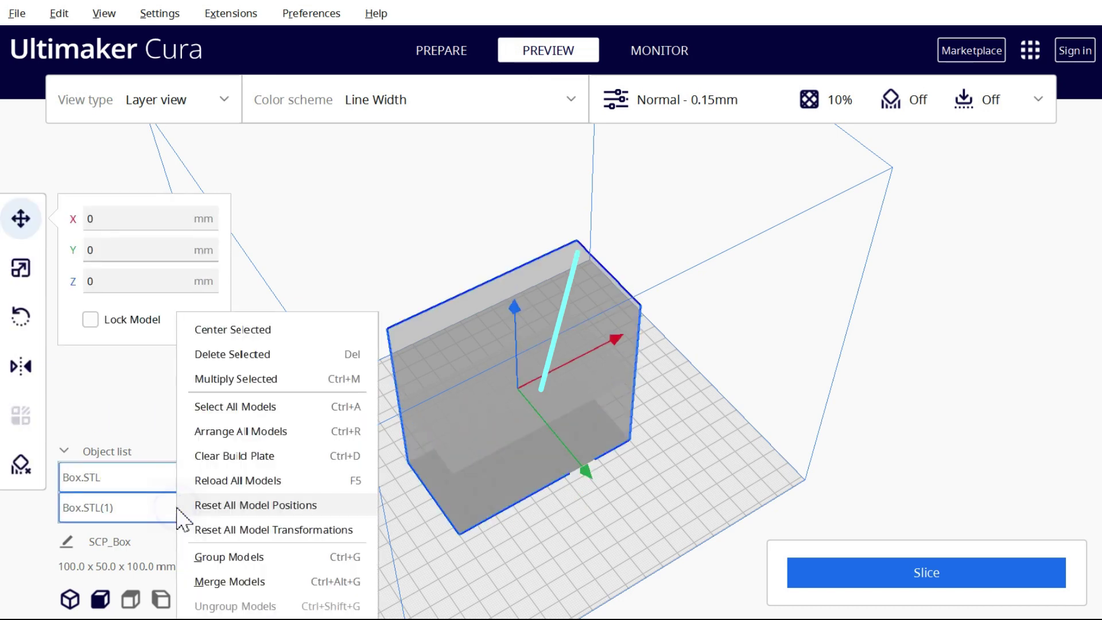
pyautogui.click(213, 560)
# Scale the grouped boxes non-uniformly along each axis to about 89.6 x 97.2 x 98.6 mm
pyautogui.moveTo(488, 527)
pyautogui.mouseDown(button='right')
pyautogui.moveTo(556, 502)
pyautogui.moveTo(567, 482)
pyautogui.mouseUp(button='right')
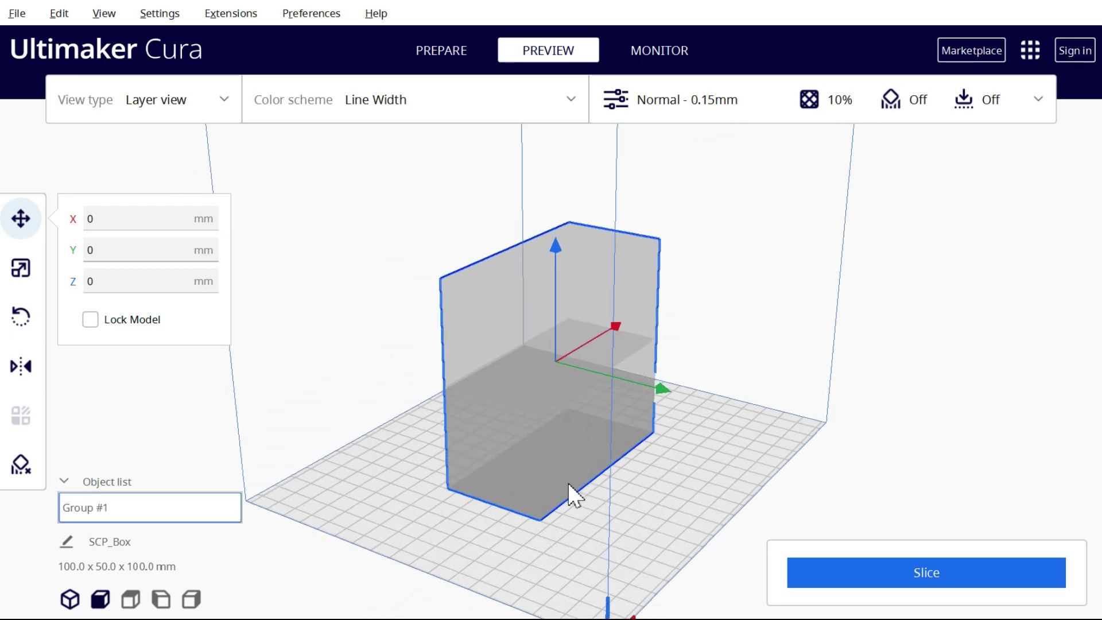
pyautogui.click(24, 273)
pyautogui.click(152, 393)
pyautogui.moveTo(660, 388); pyautogui.dragTo(699, 409)
pyautogui.moveTo(555, 251); pyautogui.dragTo(561, 229)
pyautogui.moveTo(614, 326)
pyautogui.mouseDown()
pyautogui.moveTo(629, 327)
pyautogui.moveTo(620, 340)
pyautogui.mouseUp()
pyautogui.moveTo(554, 248); pyautogui.dragTo(518, 396)
pyautogui.click(23, 316)
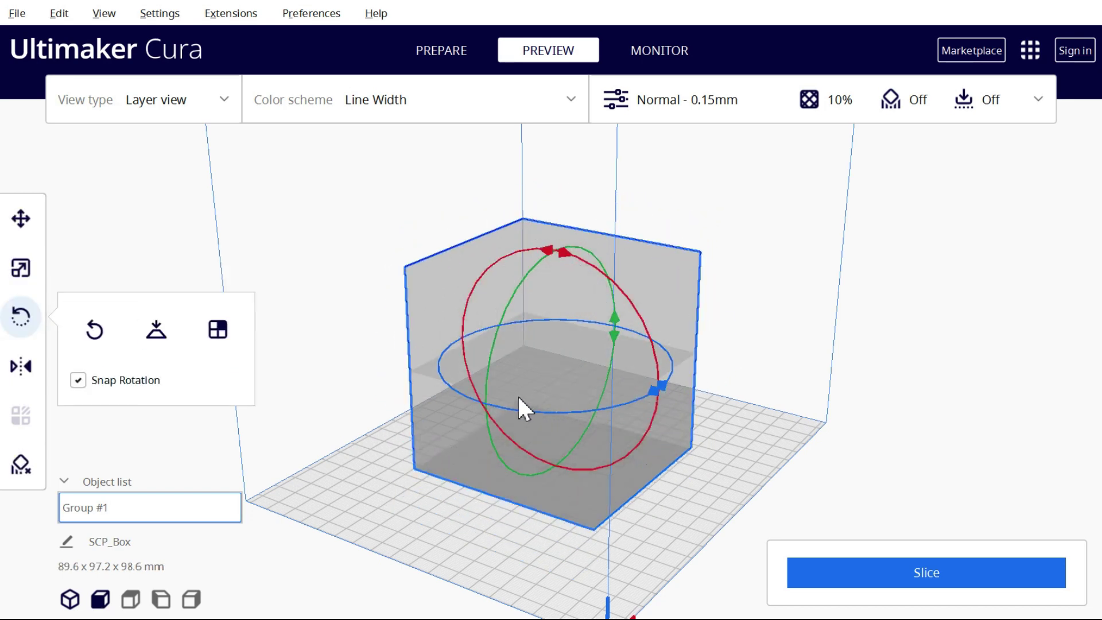
# Return to the prepare stage, ungroup the scaled boxes, and select the upper and lower boxes individually
pyautogui.click(453, 57)
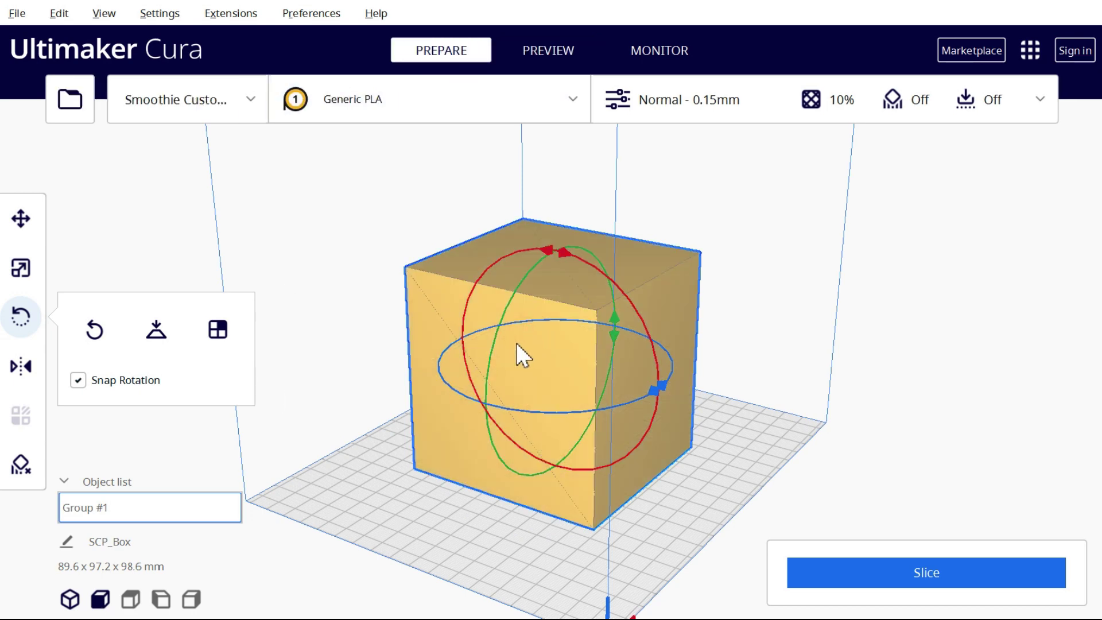
pyautogui.rightClick(202, 519)
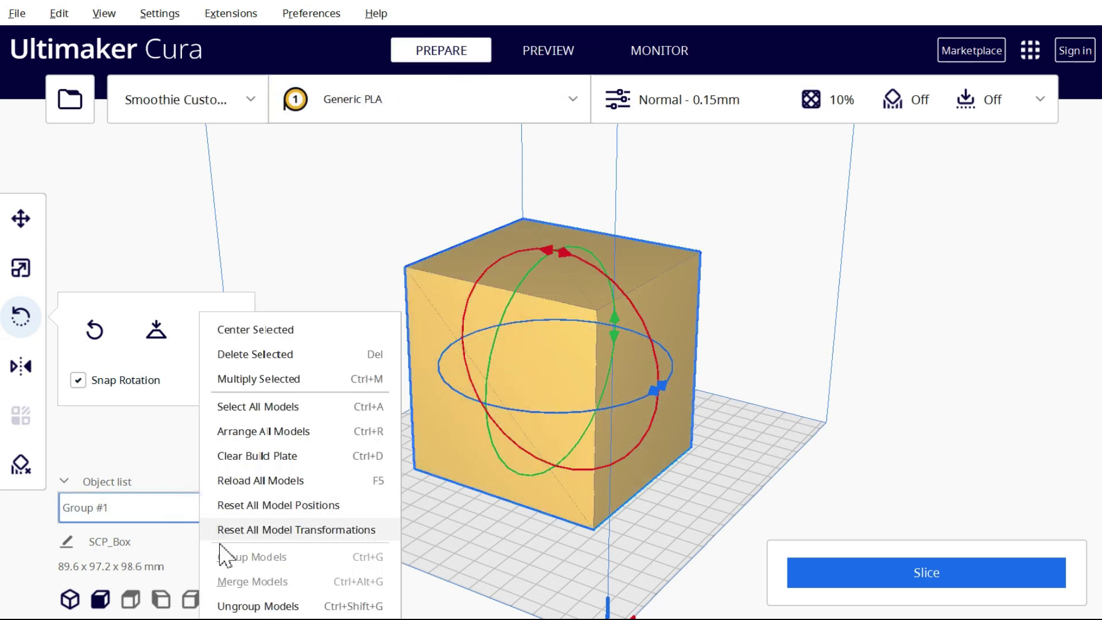
pyautogui.click(248, 607)
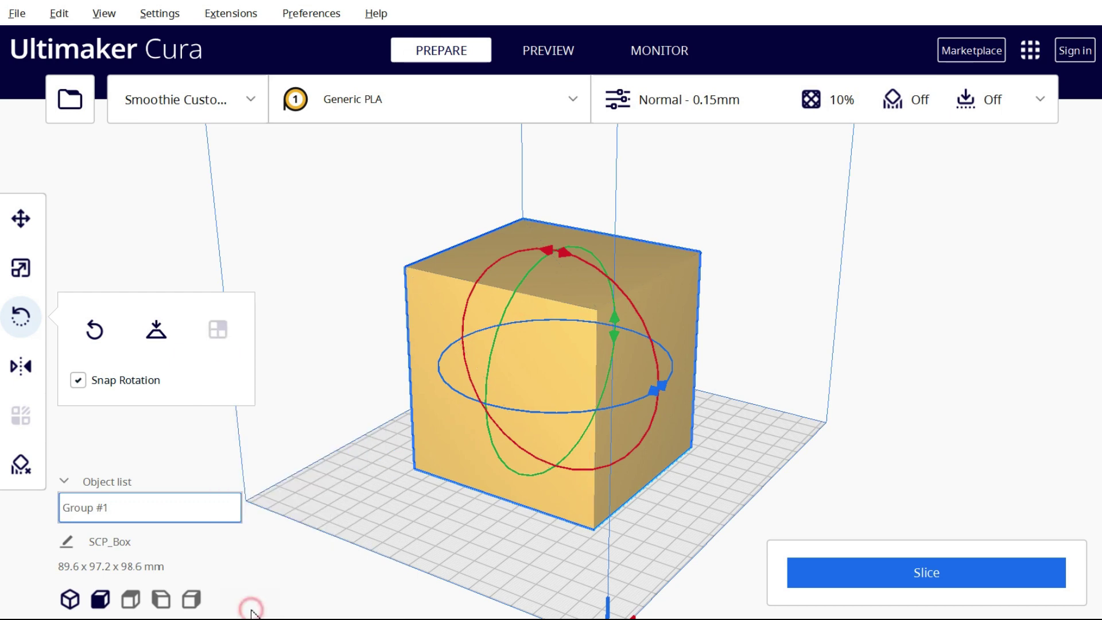
pyautogui.click(446, 549)
pyautogui.click(478, 299)
pyautogui.click(467, 456)
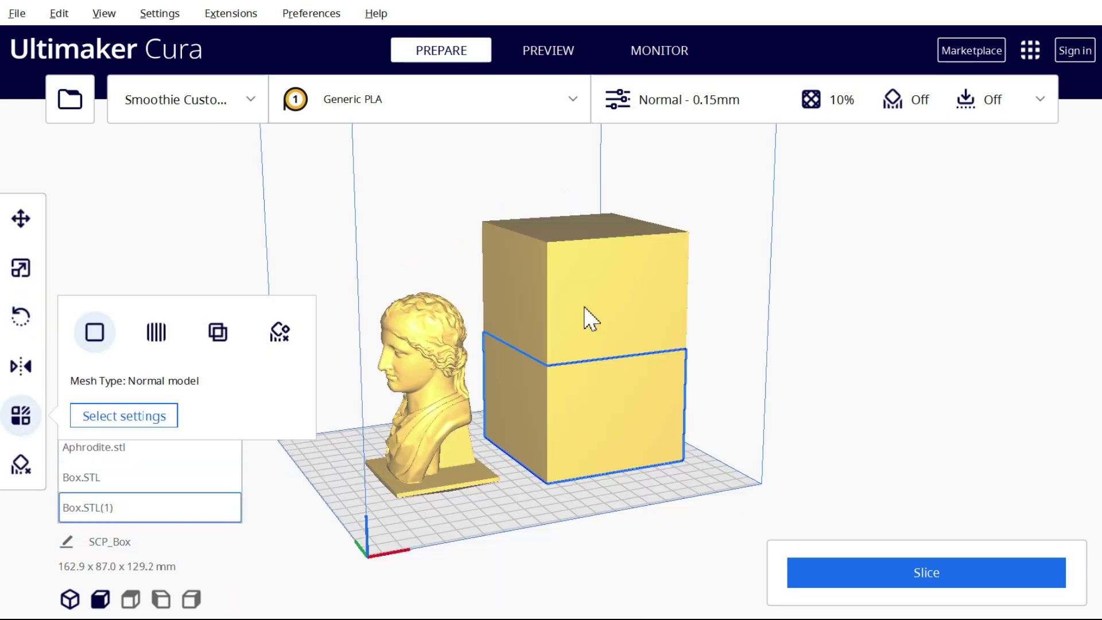
# Make the upper box a cutting mesh with Wall Line Count, Top Layers, Bottom Layers and Infill Density all at 0
pyautogui.click(590, 318)
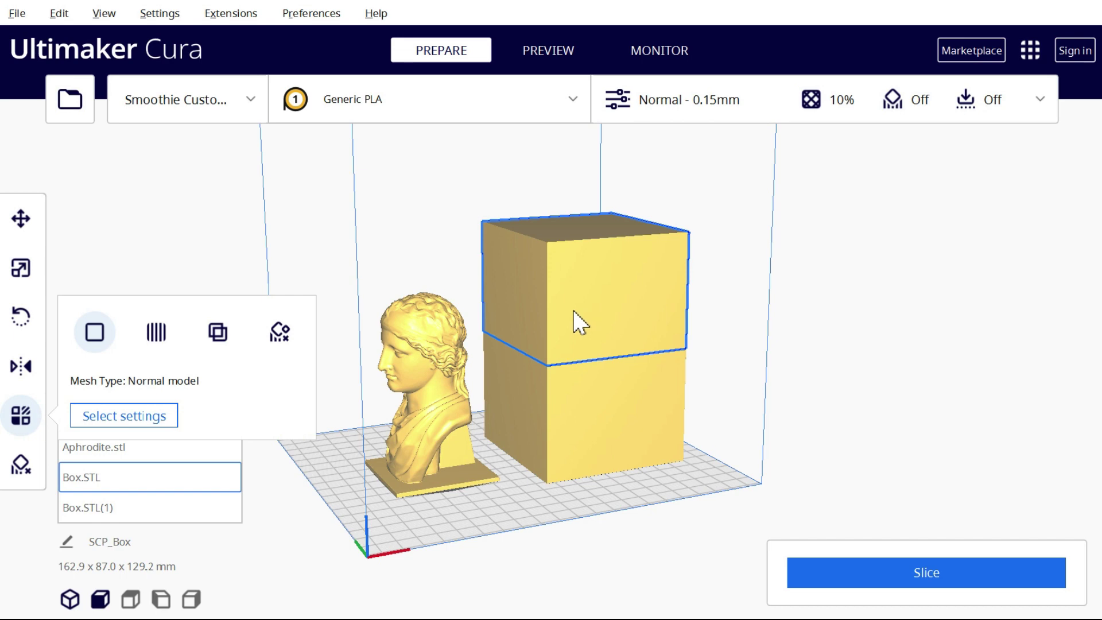
pyautogui.click(217, 332)
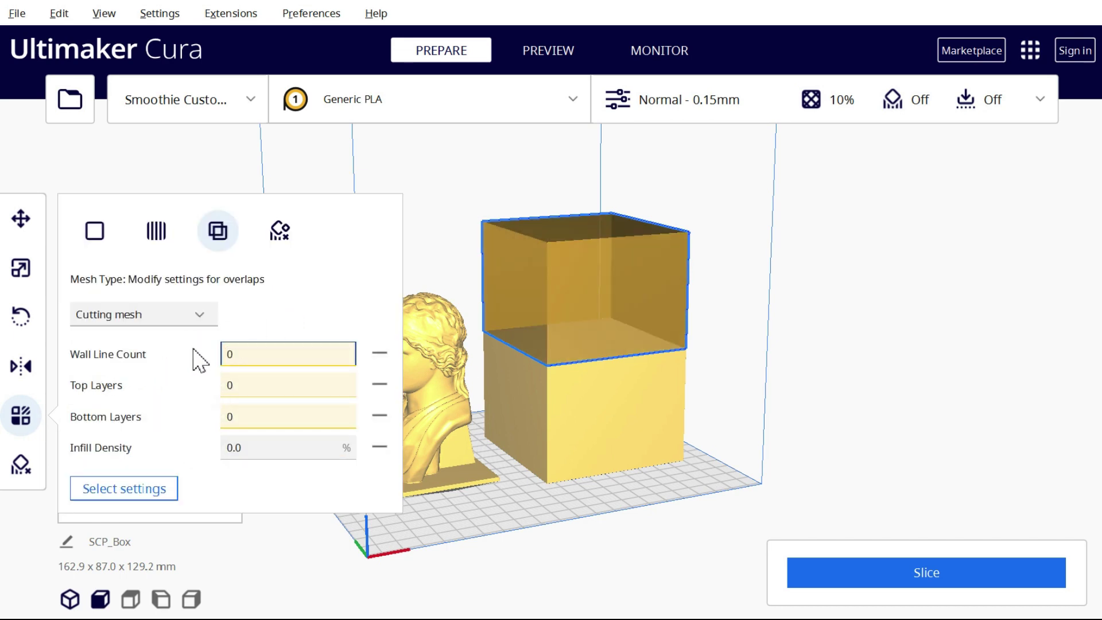
pyautogui.press('t')
# Group the cutting-mesh box with the normal box beneath it
pyautogui.click(119, 470)
pyautogui.click(131, 509)
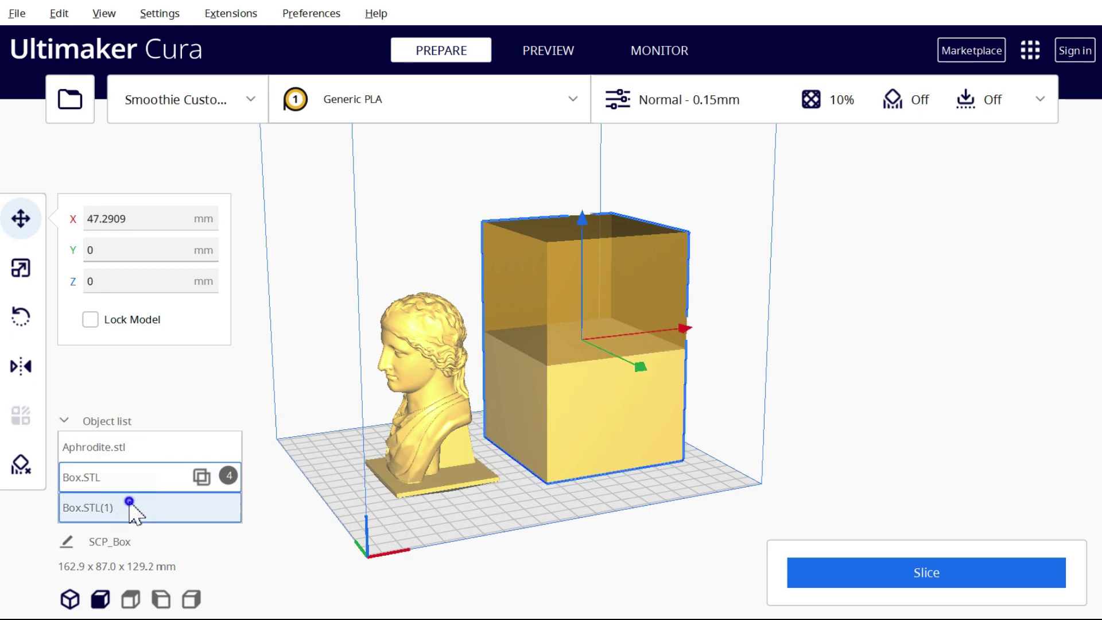
pyautogui.rightClick(132, 510)
pyautogui.click(164, 560)
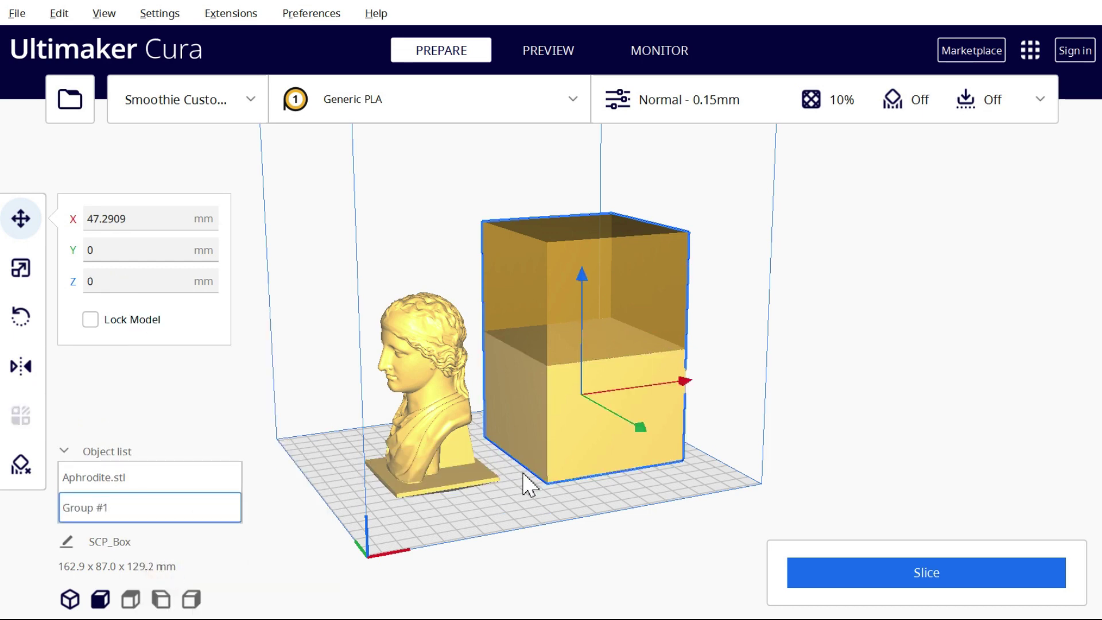
# Set Aphrodite.stl to X 0, multiply it once, and place the copy at X 0, Y 0
pyautogui.click(437, 433)
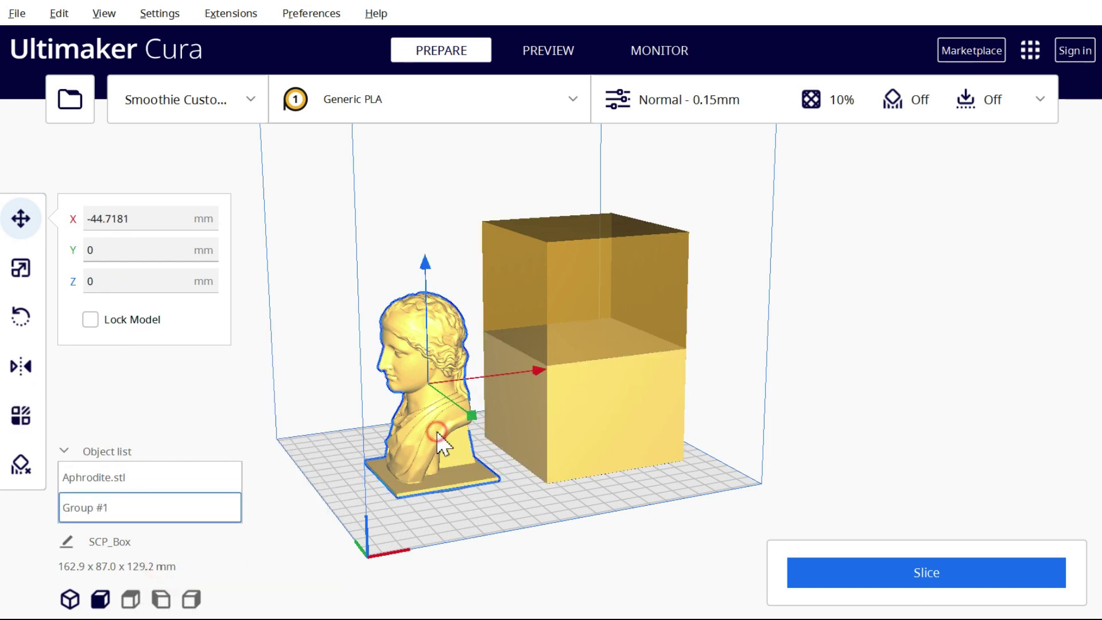
pyautogui.click(153, 248)
pyautogui.rightClick(500, 355)
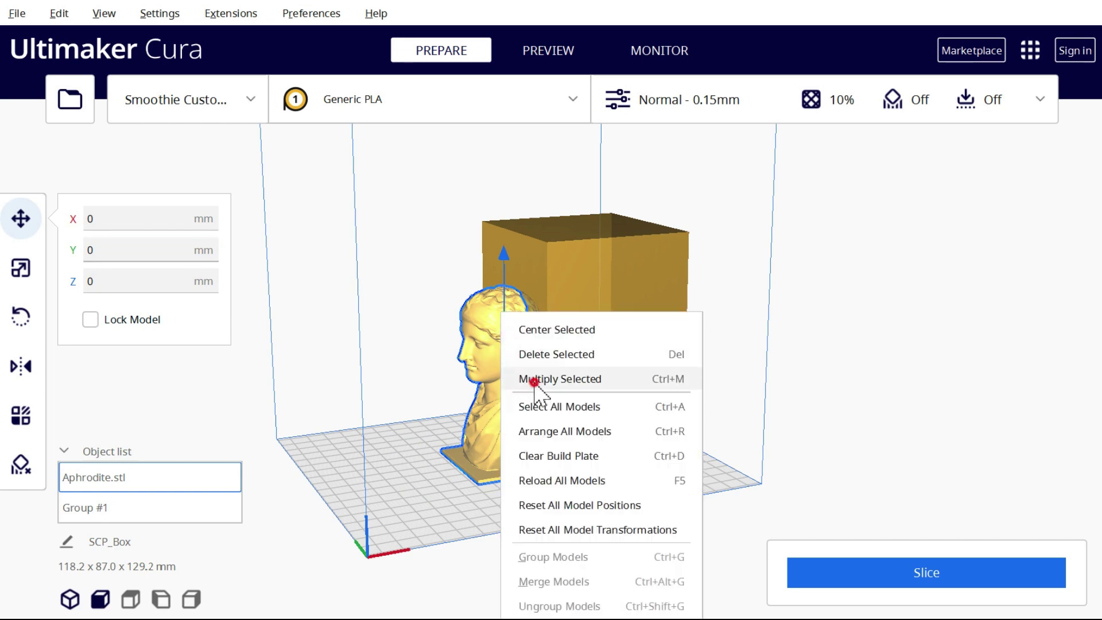
pyautogui.click(535, 380)
pyautogui.click(757, 343)
pyautogui.doubleClick(163, 219)
pyautogui.write('0')
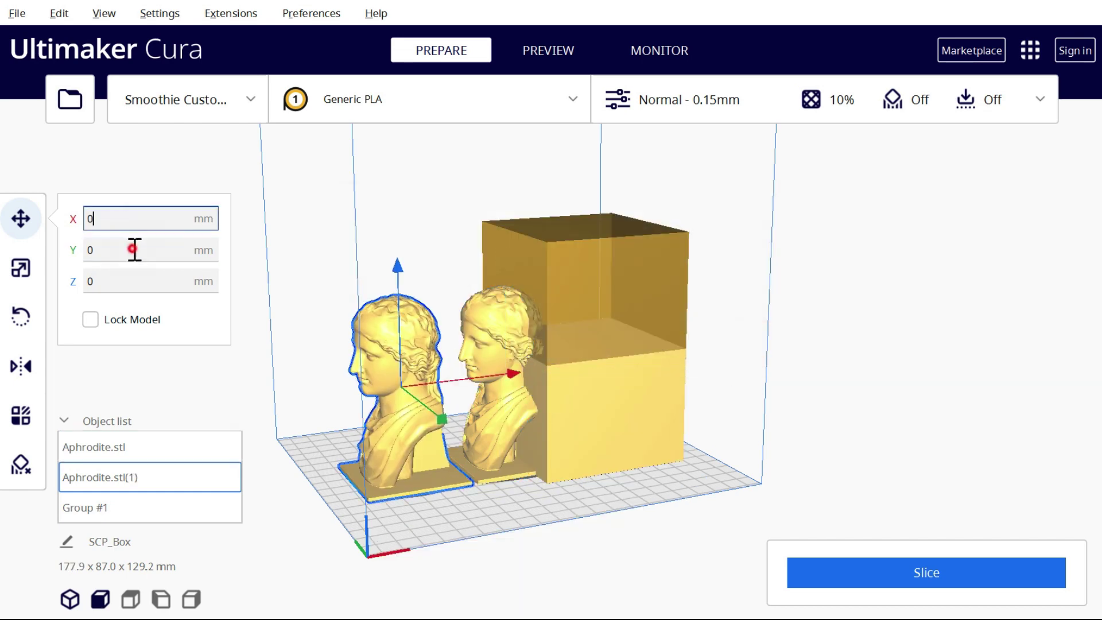
pyautogui.click(98, 249)
# Move the grouped boxes over the Aphrodite busts, tilt them, and lower them so their shared face crosses the neck
pyautogui.click(684, 379)
pyautogui.moveTo(683, 379); pyautogui.dragTo(568, 406)
pyautogui.scroll(2, 568, 406)
pyautogui.click(21, 317)
pyautogui.moveTo(435, 298); pyautogui.dragTo(390, 351)
pyautogui.click(21, 218)
pyautogui.moveTo(522, 246); pyautogui.dragTo(517, 413)
pyautogui.scroll(3, 529, 438)
pyautogui.moveTo(529, 438); pyautogui.dragTo(597, 477, button='right')
# Rotate Group #1 so its box sits level, and move it to about X -30.3 mm and down below the build plate
pyautogui.click(130, 482)
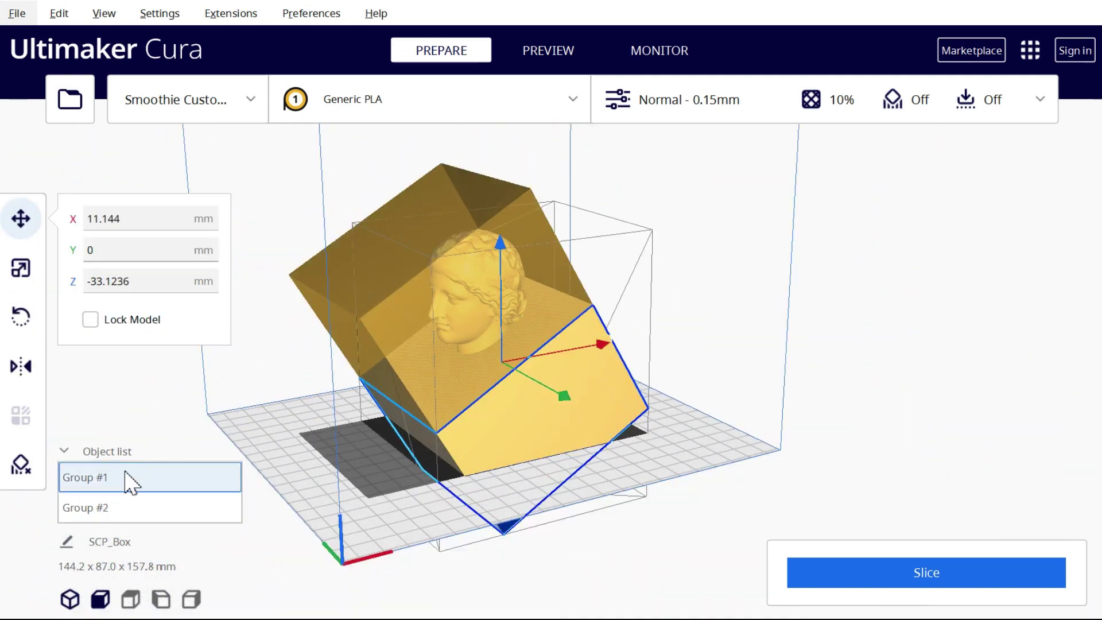
pyautogui.click(20, 317)
pyautogui.moveTo(601, 340); pyautogui.dragTo(560, 395)
pyautogui.press('t')
pyautogui.moveTo(537, 327); pyautogui.dragTo(474, 313)
pyautogui.moveTo(419, 233); pyautogui.dragTo(418, 342)
# Set Group #1's Z position to -64.5 mm
pyautogui.click(121, 281)
pyautogui.press('BackSpace')
pyautogui.press('BackSpace')
pyautogui.press('BackSpace')
pyautogui.press('BackSpace')
pyautogui.press('BackSpace')
pyautogui.press('BackSpace')
pyautogui.write('4.6')
pyautogui.press('BackSpace')
pyautogui.write('5')
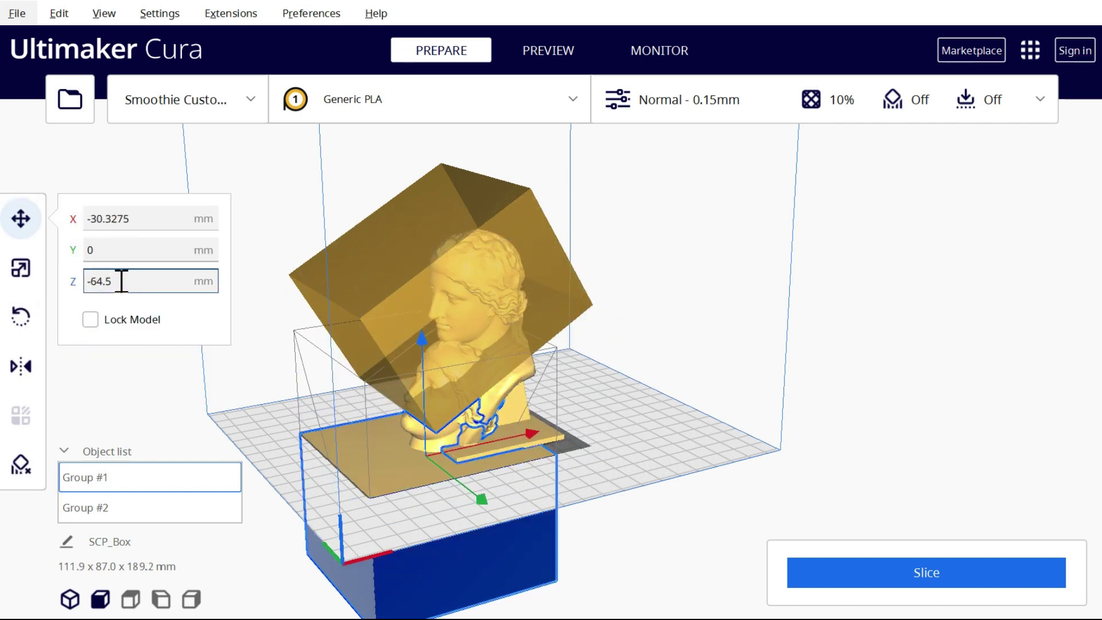
pyautogui.press('Return')
# Move Group #2 along X to about 64.5 mm, clear of Group #1, and slice both groups
pyautogui.click(467, 293)
pyautogui.moveTo(578, 318); pyautogui.dragTo(721, 286)
pyautogui.moveTo(580, 344); pyautogui.dragTo(488, 310, button='right')
pyautogui.moveTo(753, 344); pyautogui.dragTo(765, 344)
pyautogui.click(831, 571)
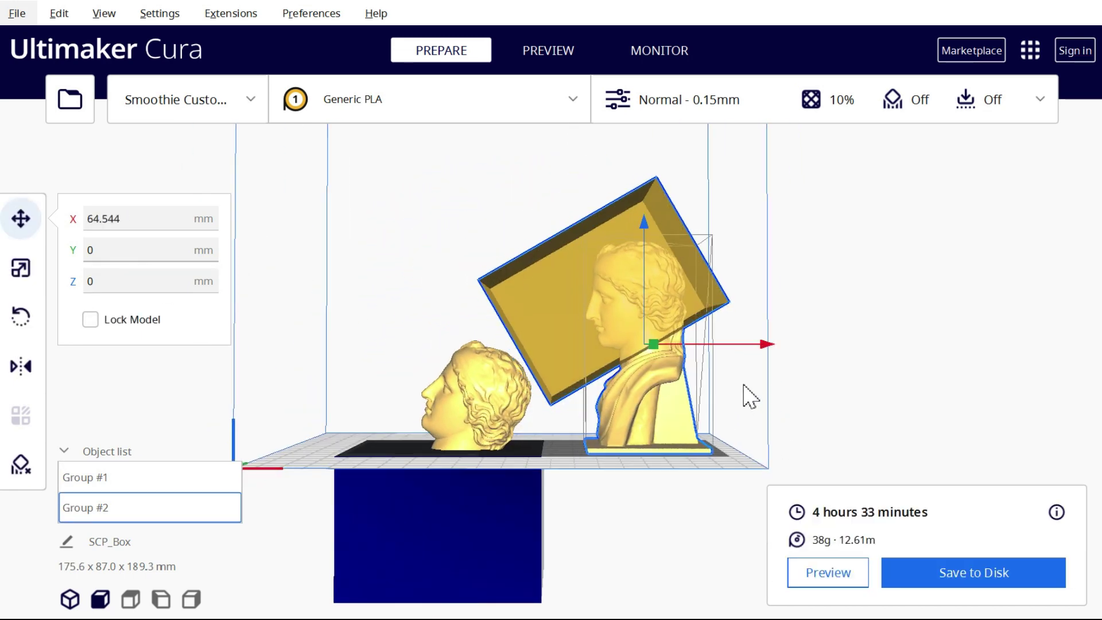
# Inspect the separated Aphrodite head and body in the layer preview
pyautogui.moveTo(685, 402); pyautogui.dragTo(599, 425, button='right')
pyautogui.scroll(5, 599, 425)
pyautogui.scroll(2, 601, 409)
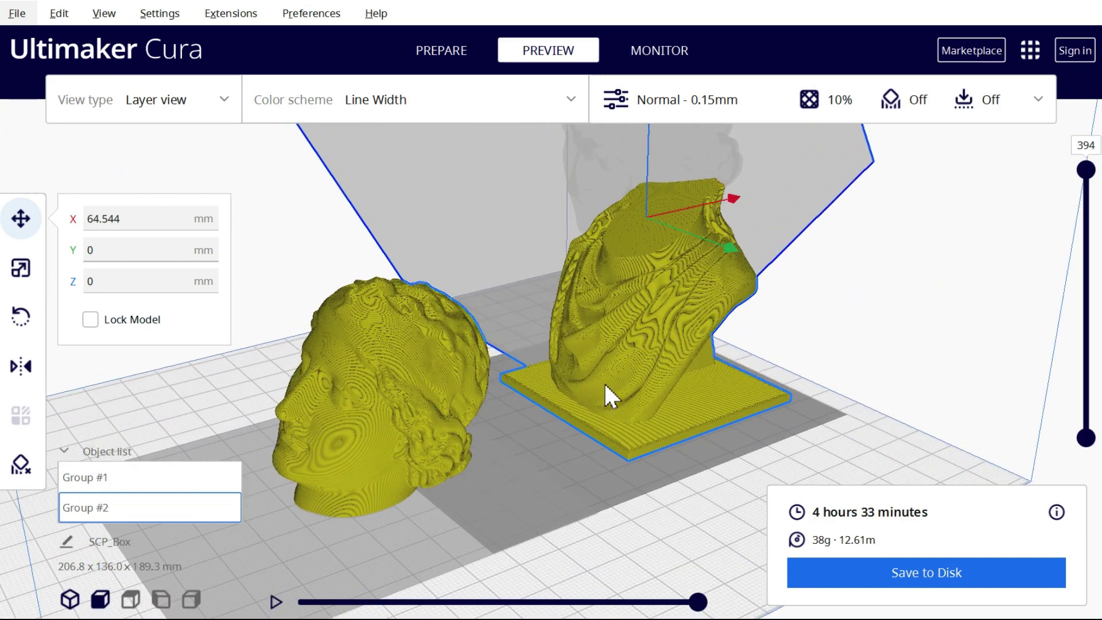
pyautogui.moveTo(1088, 181)
pyautogui.mouseDown()
pyautogui.moveTo(1086, 413)
pyautogui.moveTo(1086, 179)
pyautogui.mouseUp()
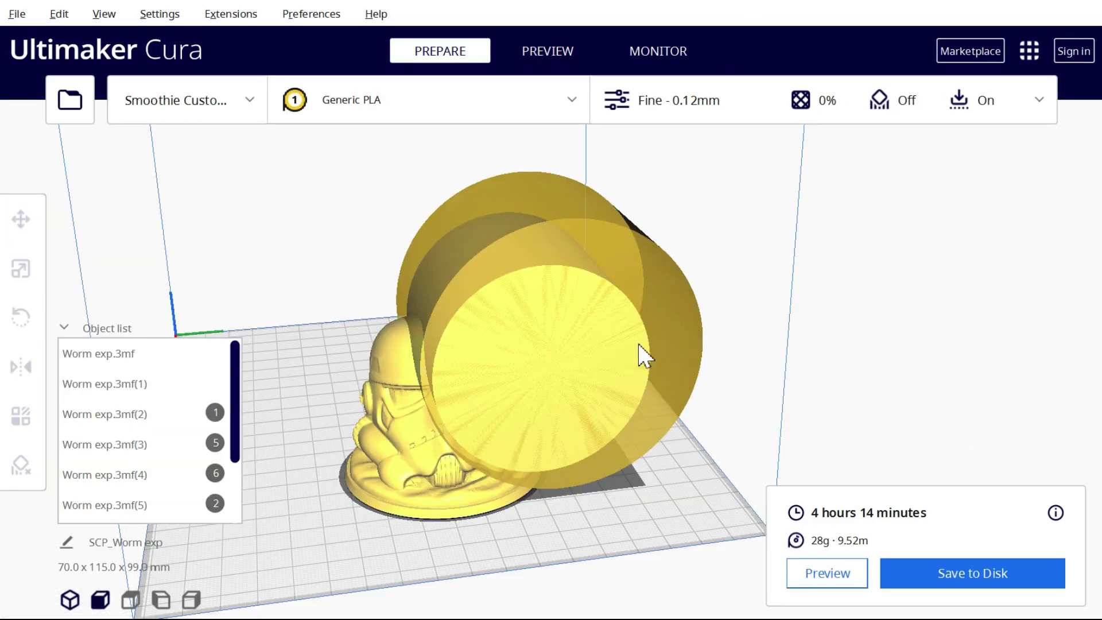
# Examine the sliced Worm exp model in the preview using different view types, finishing in Layer view with a close-up of the cut interior
pyautogui.moveTo(642, 356); pyautogui.dragTo(649, 405, button='right')
pyautogui.click(547, 52)
pyautogui.click(172, 101)
pyautogui.click(128, 171)
pyautogui.moveTo(706, 435); pyautogui.dragTo(536, 505, button='right')
pyautogui.click(173, 101)
pyautogui.click(155, 148)
pyautogui.scroll(4, 541, 326)
pyautogui.moveTo(561, 419); pyautogui.dragTo(511, 258, button='right')
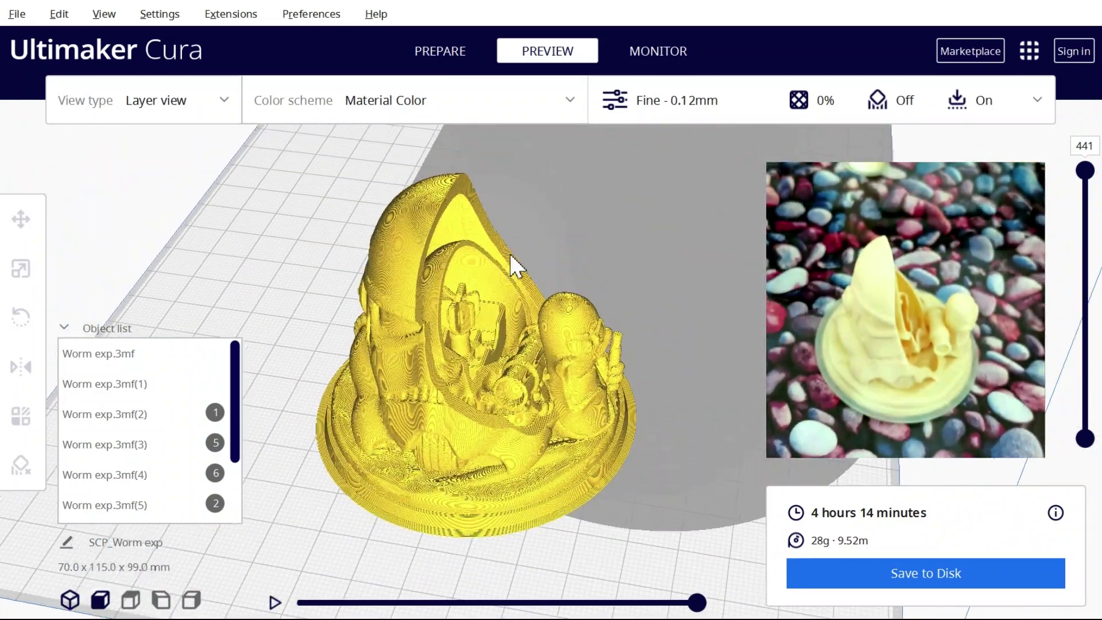
# Return to the prepare stage and pull the overlapping models of the Worm exp project apart one by one
pyautogui.click(455, 56)
pyautogui.click(508, 249)
pyautogui.moveTo(501, 253); pyautogui.dragTo(1013, 321)
pyautogui.click(618, 256)
pyautogui.click(555, 347)
pyautogui.moveTo(452, 355); pyautogui.dragTo(741, 395)
pyautogui.click(443, 310)
pyautogui.moveTo(444, 310); pyautogui.dragTo(841, 377)
pyautogui.click(450, 326)
pyautogui.click(453, 337)
pyautogui.moveTo(452, 338); pyautogui.dragTo(884, 399)
pyautogui.click(448, 350)
pyautogui.click(475, 360)
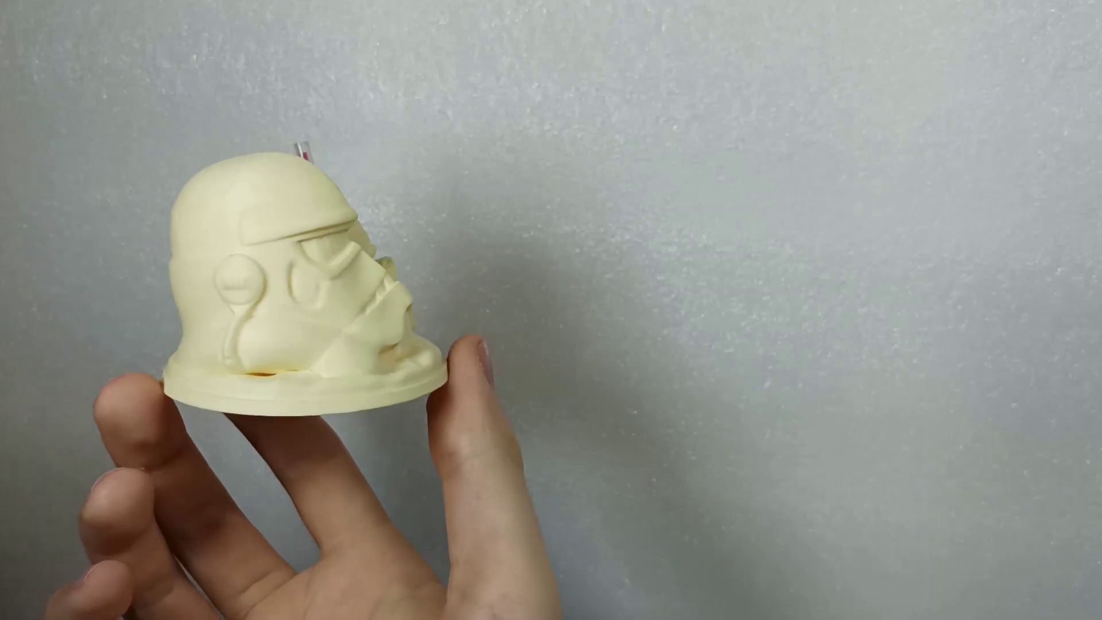